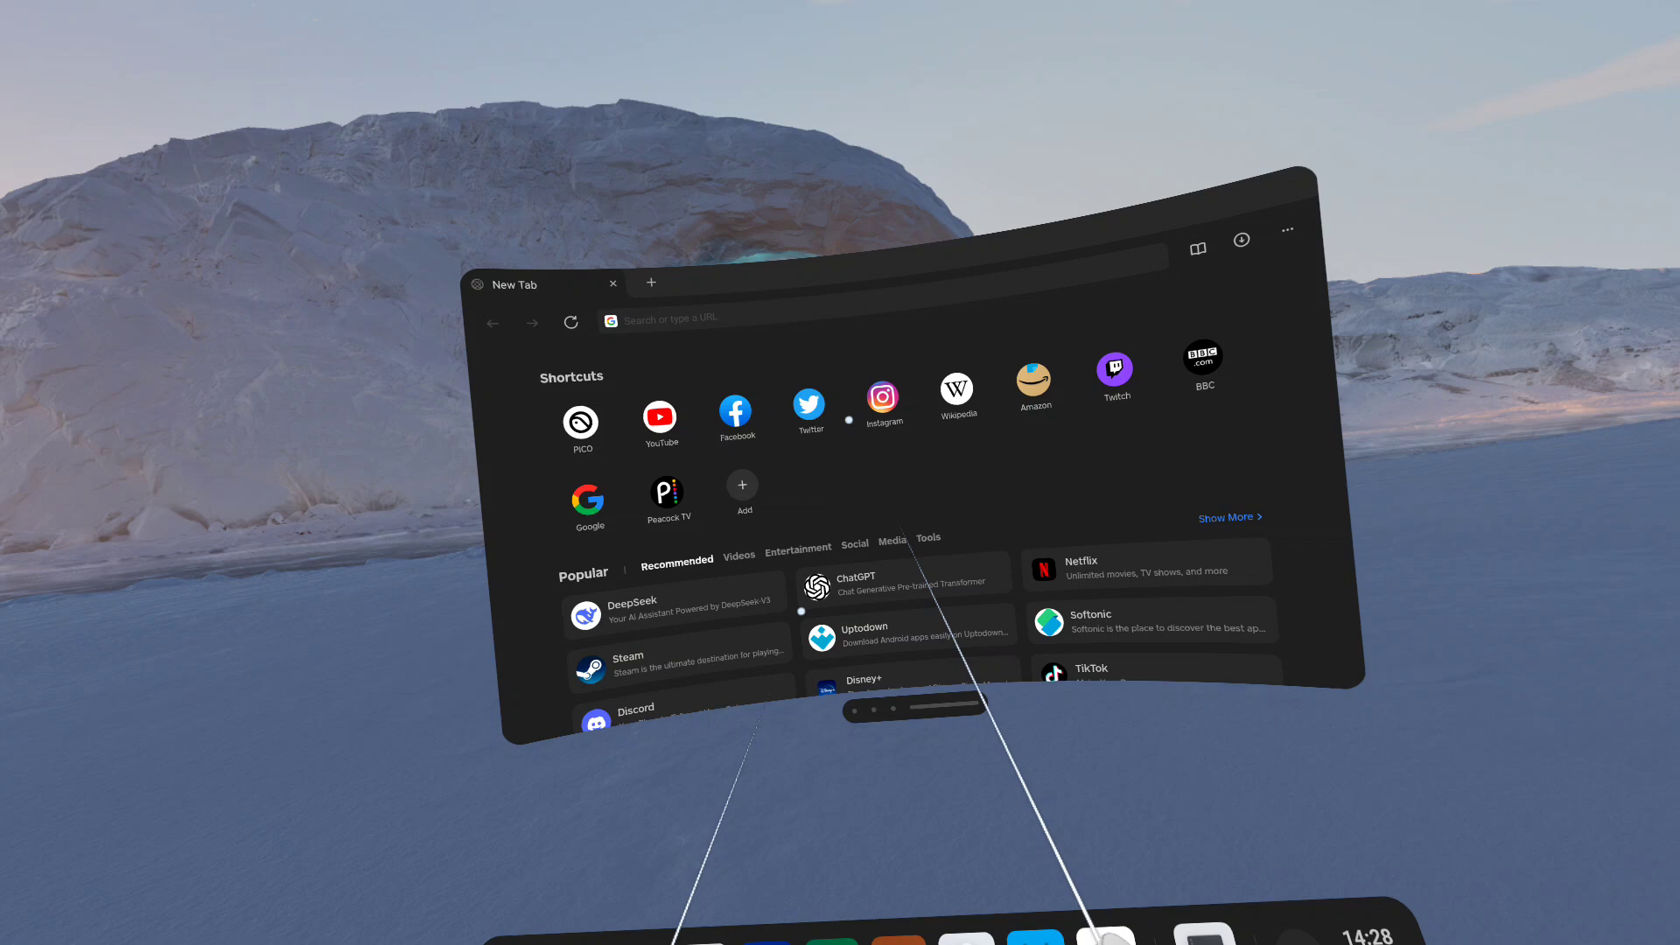
Search for 'aurora' and open the downloads listing on auroraoss.com
left_click(800, 311)
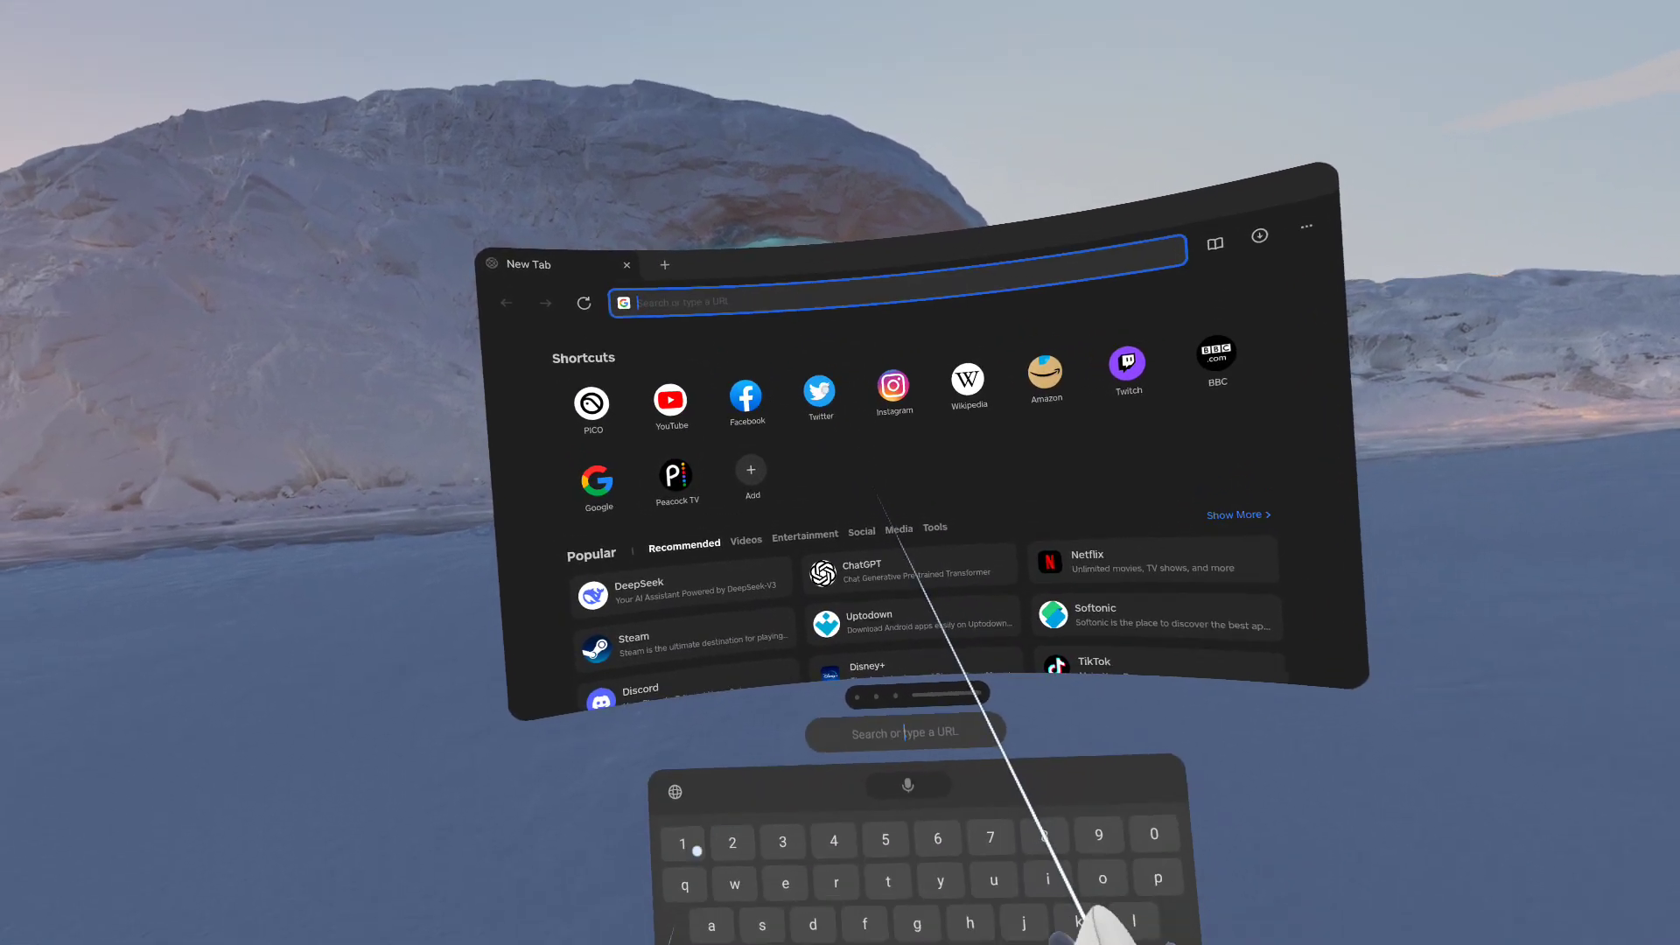
type("auror")
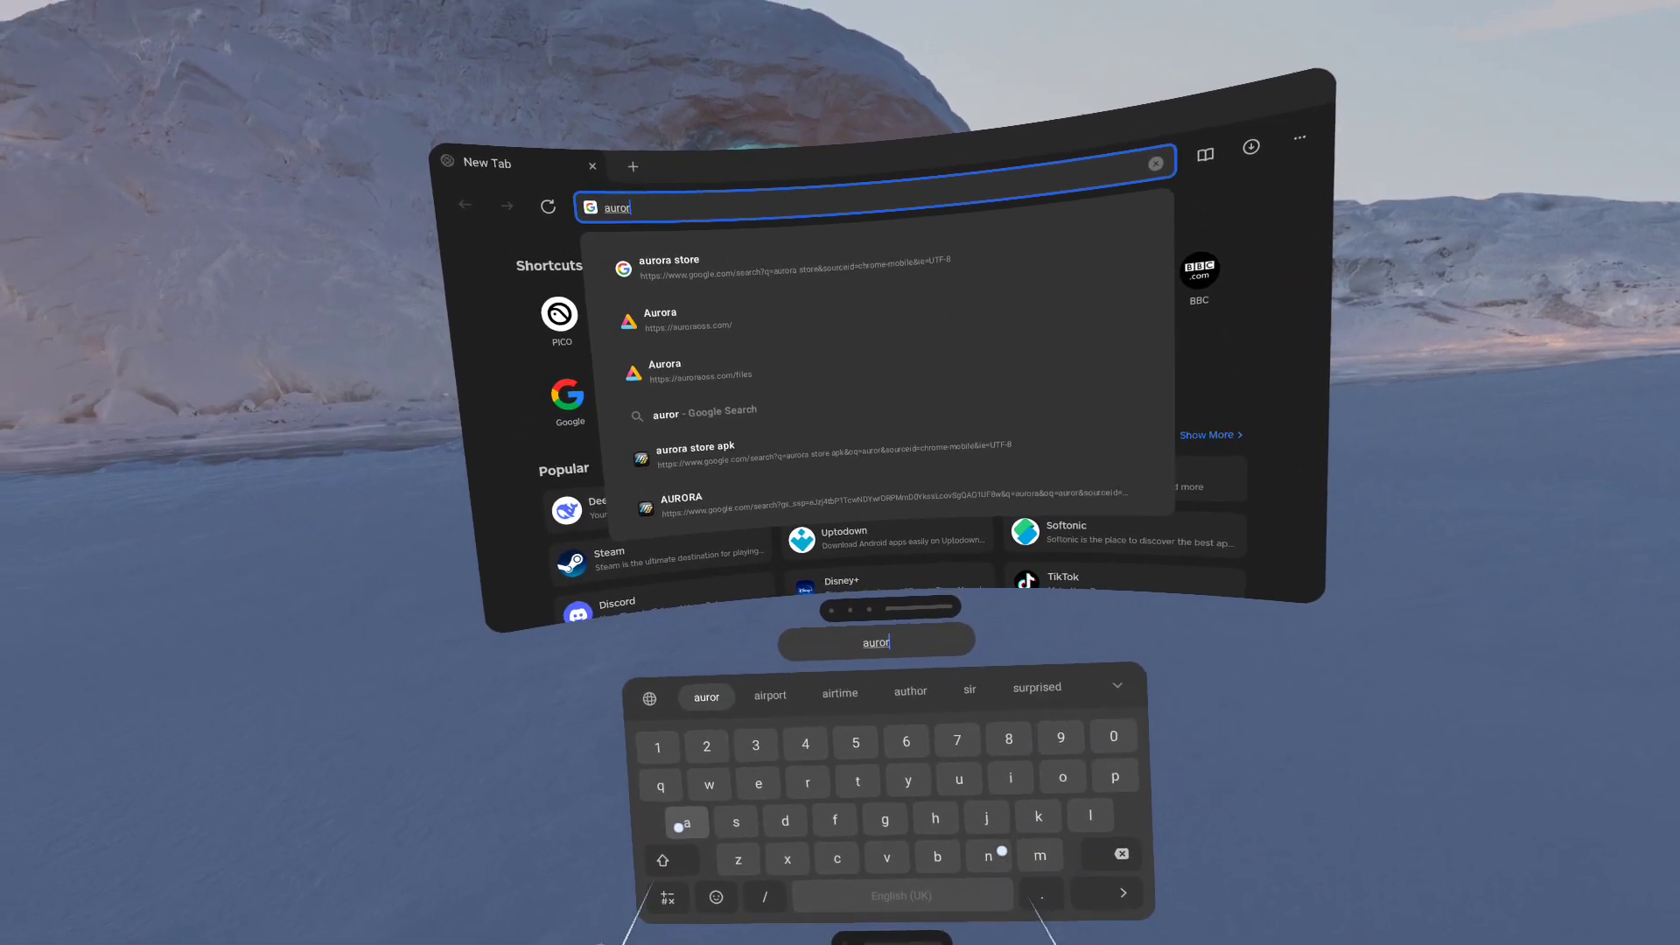
type("aoss.com/")
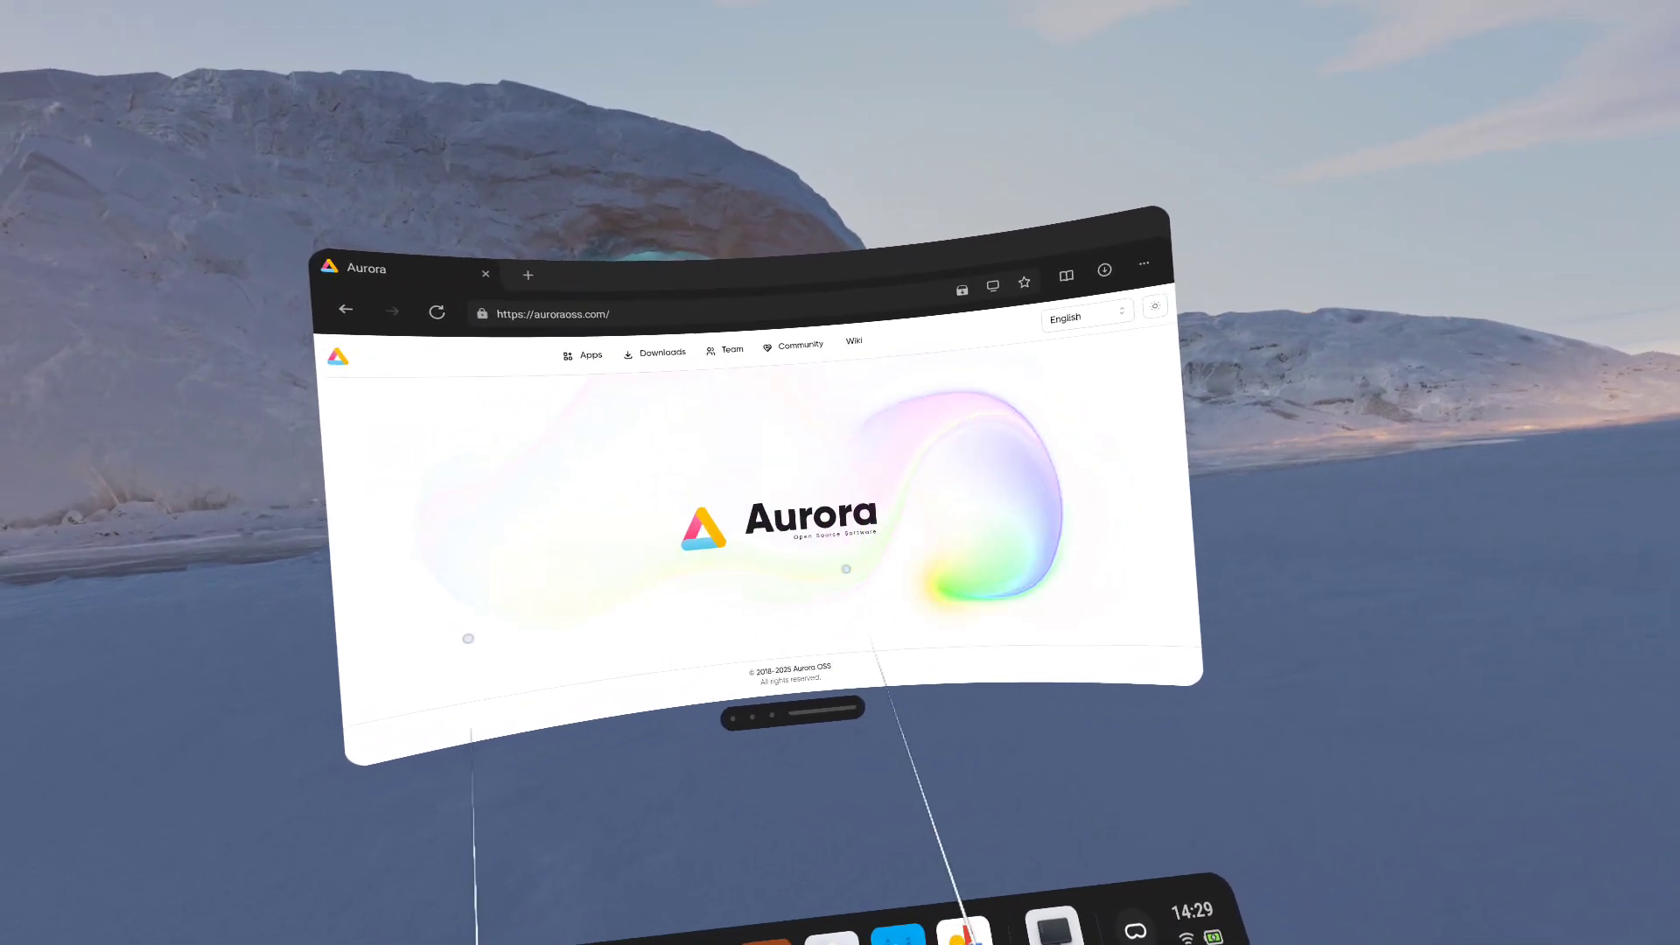
left_click(700, 377)
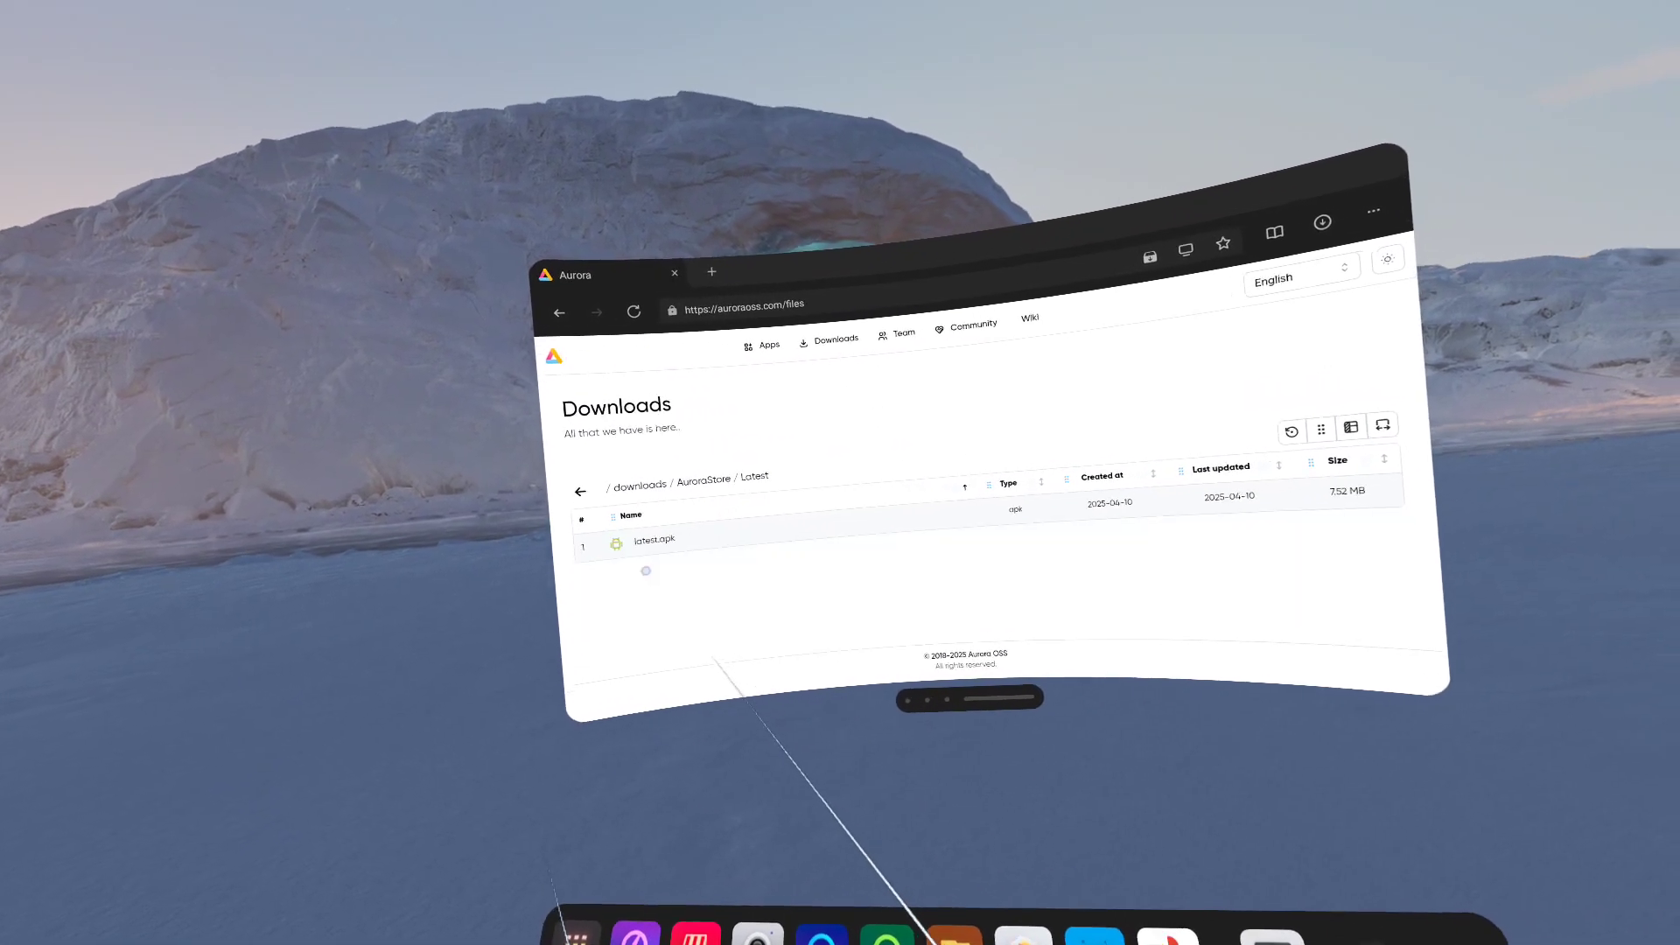
Download Aurora Store's latest.apk and install it
left_click(641, 539)
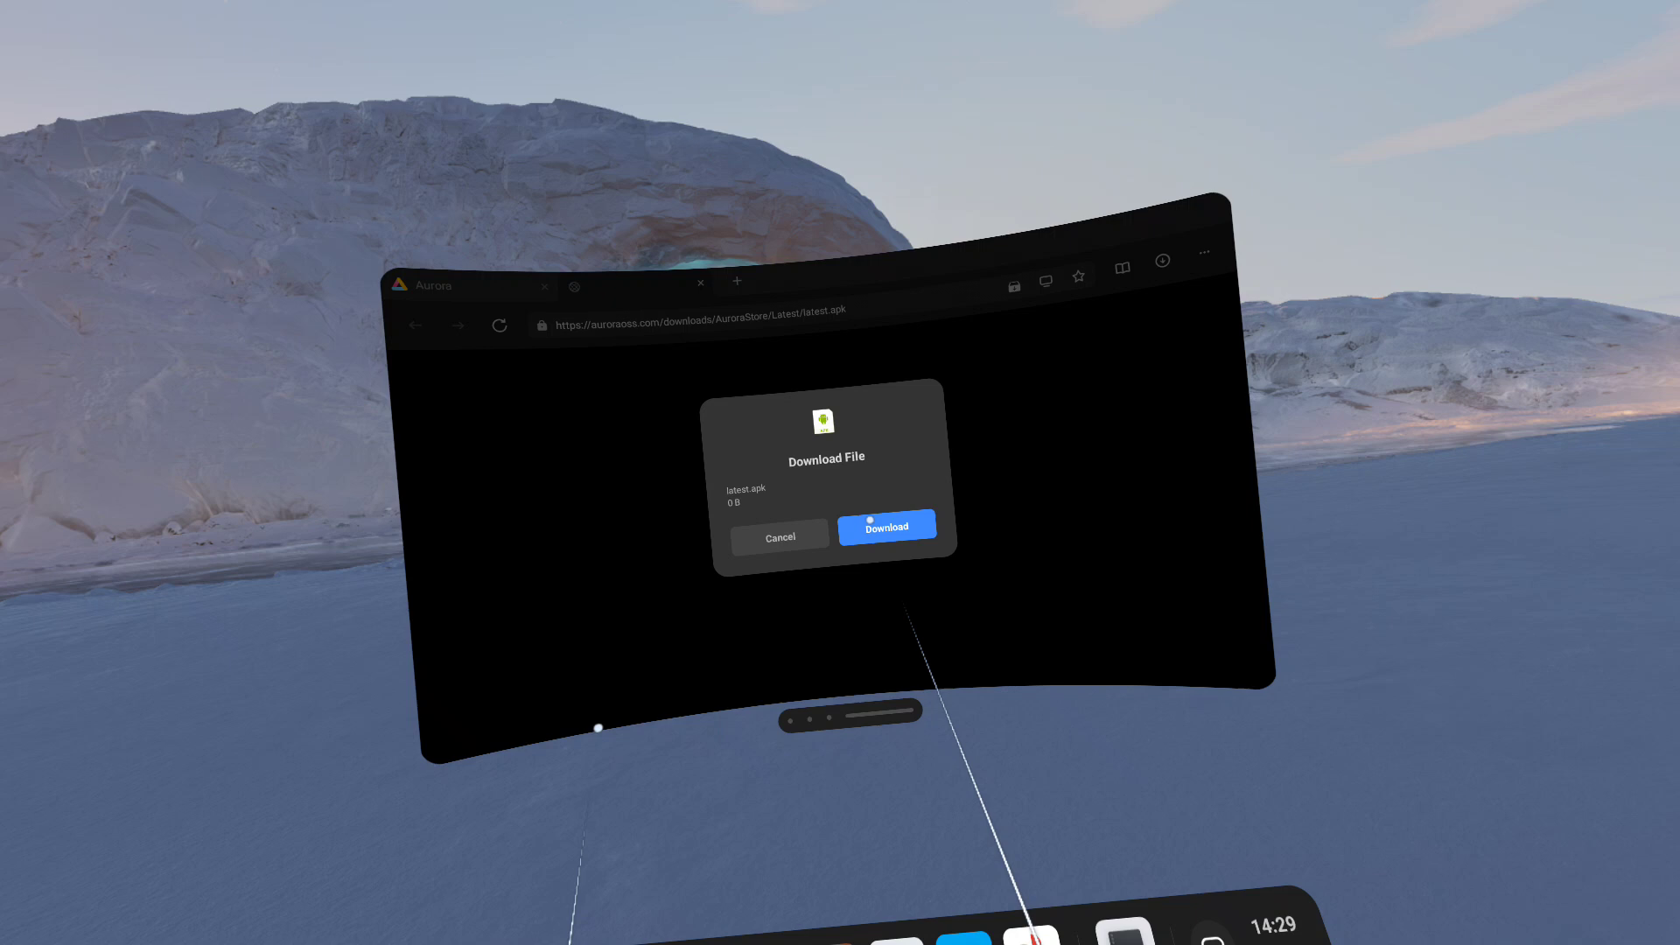
left_click(866, 526)
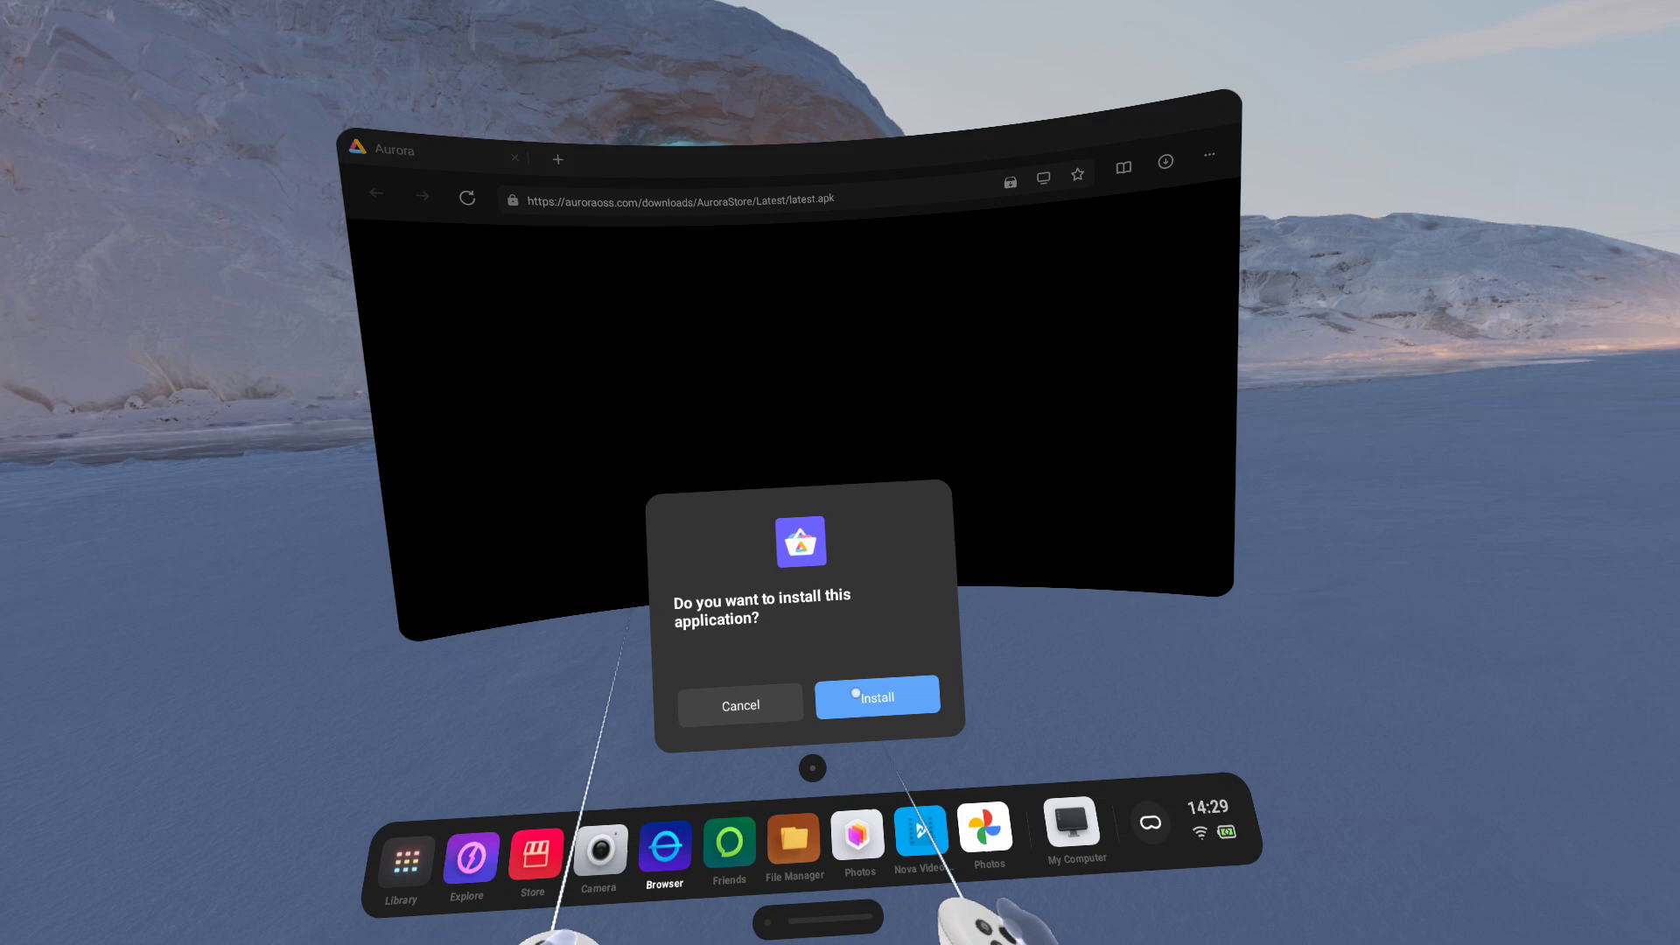
left_click(872, 694)
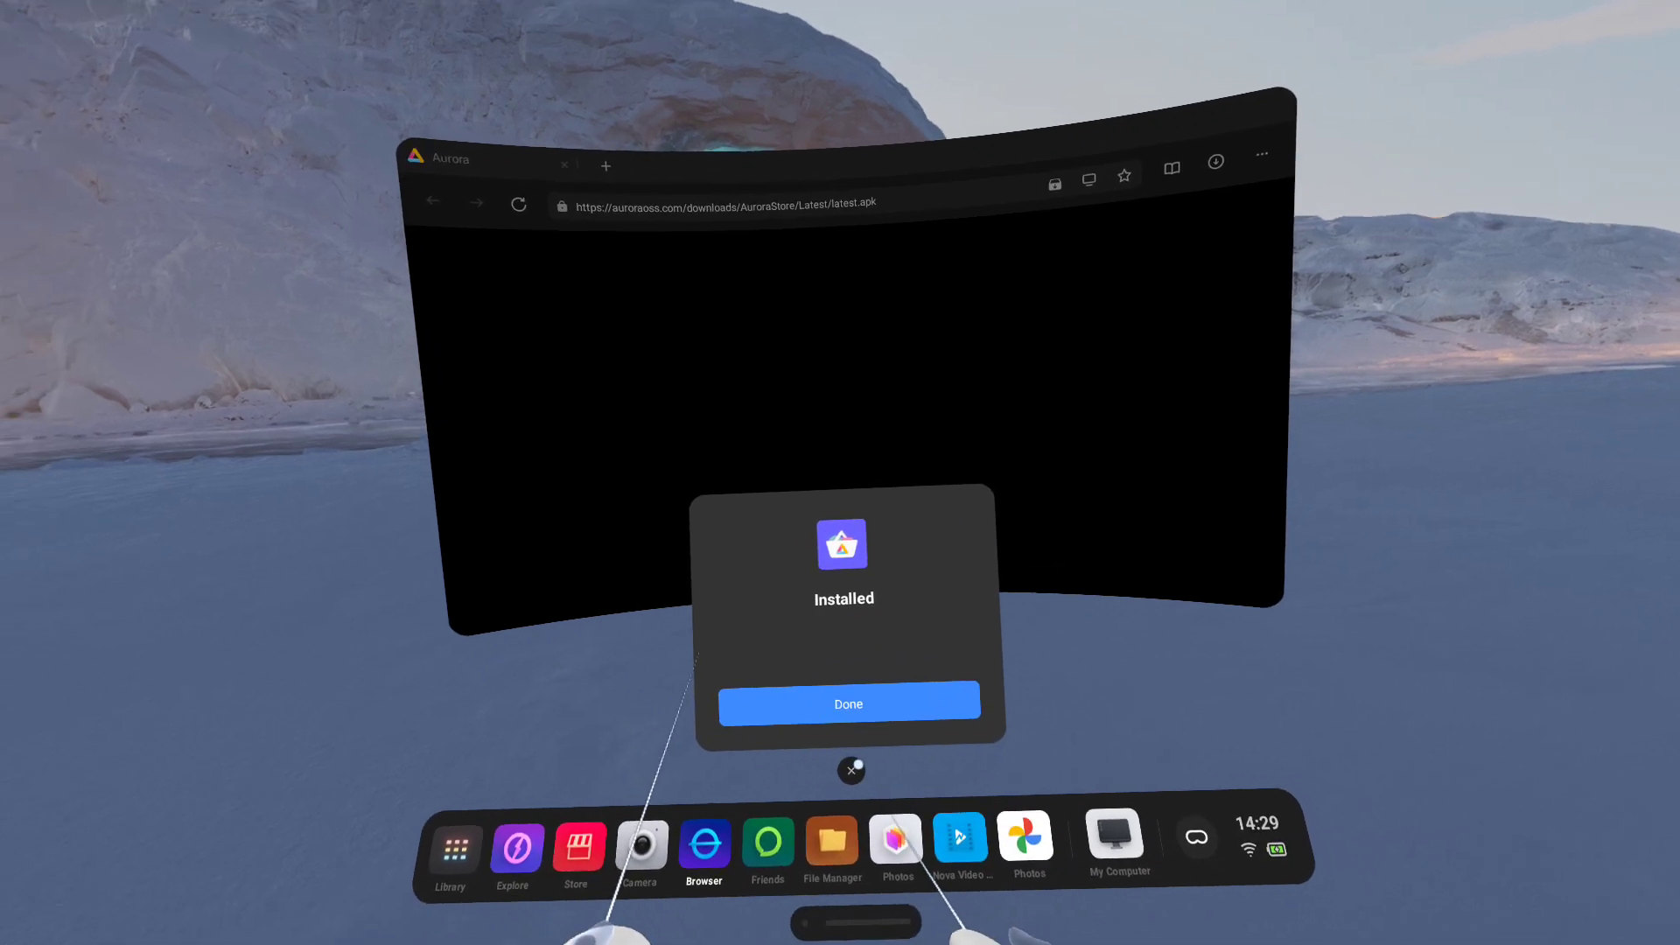
left_click(879, 714)
Launch Aurora Store from the Library and move past the welcome screen
left_click(648, 779)
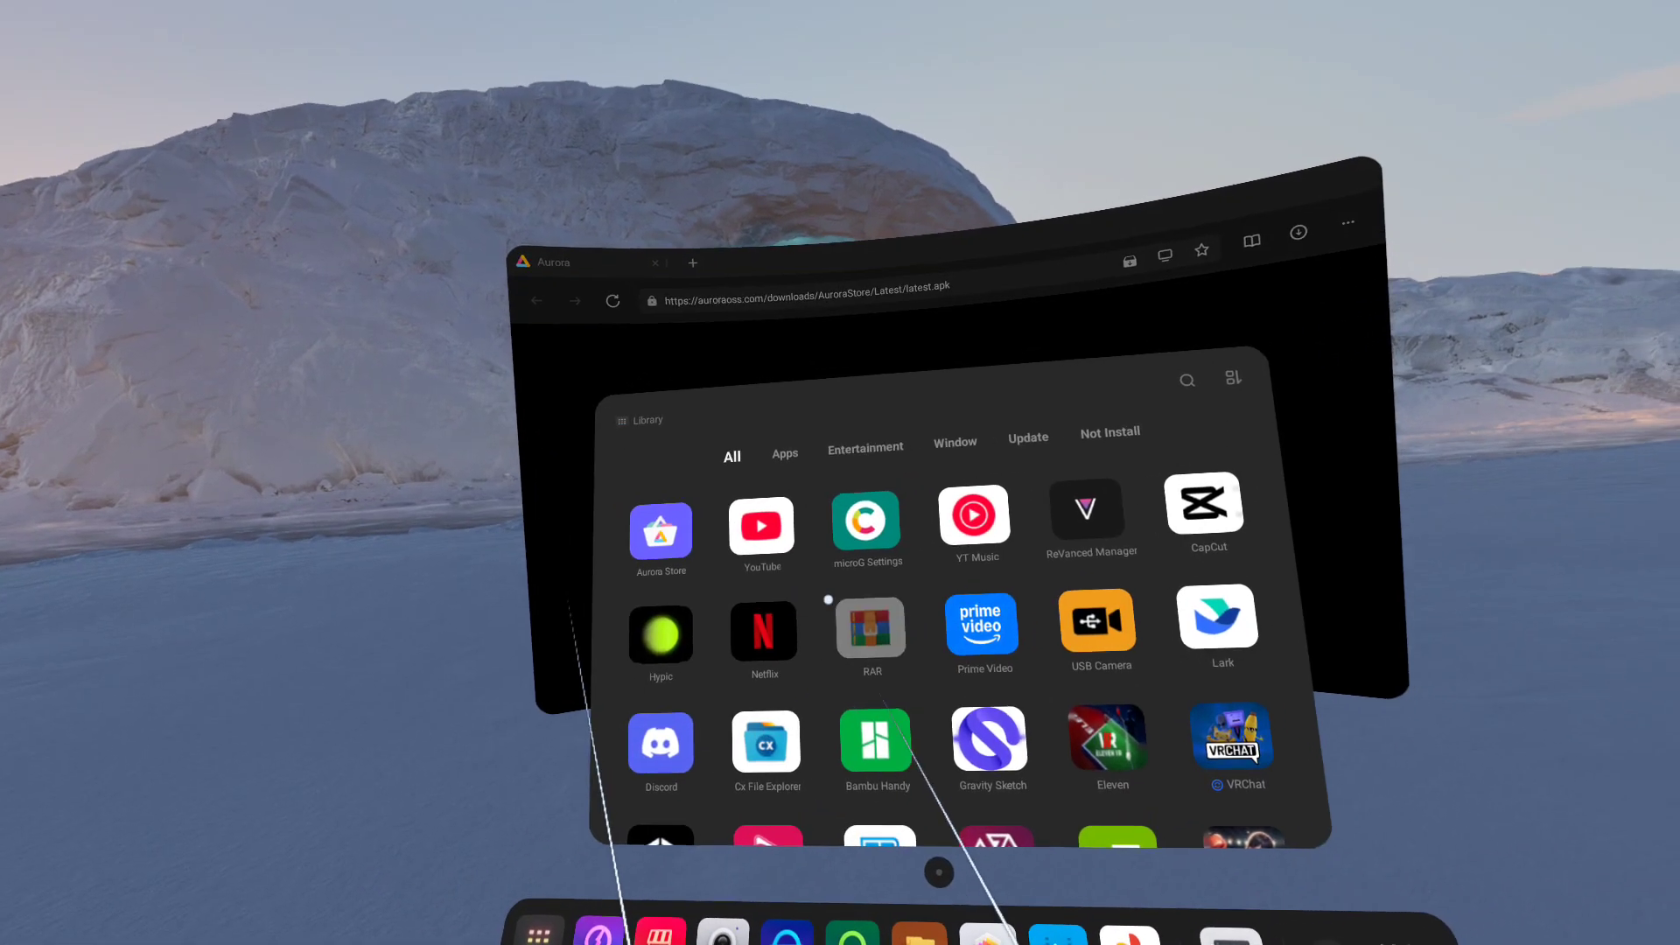
left_click(674, 534)
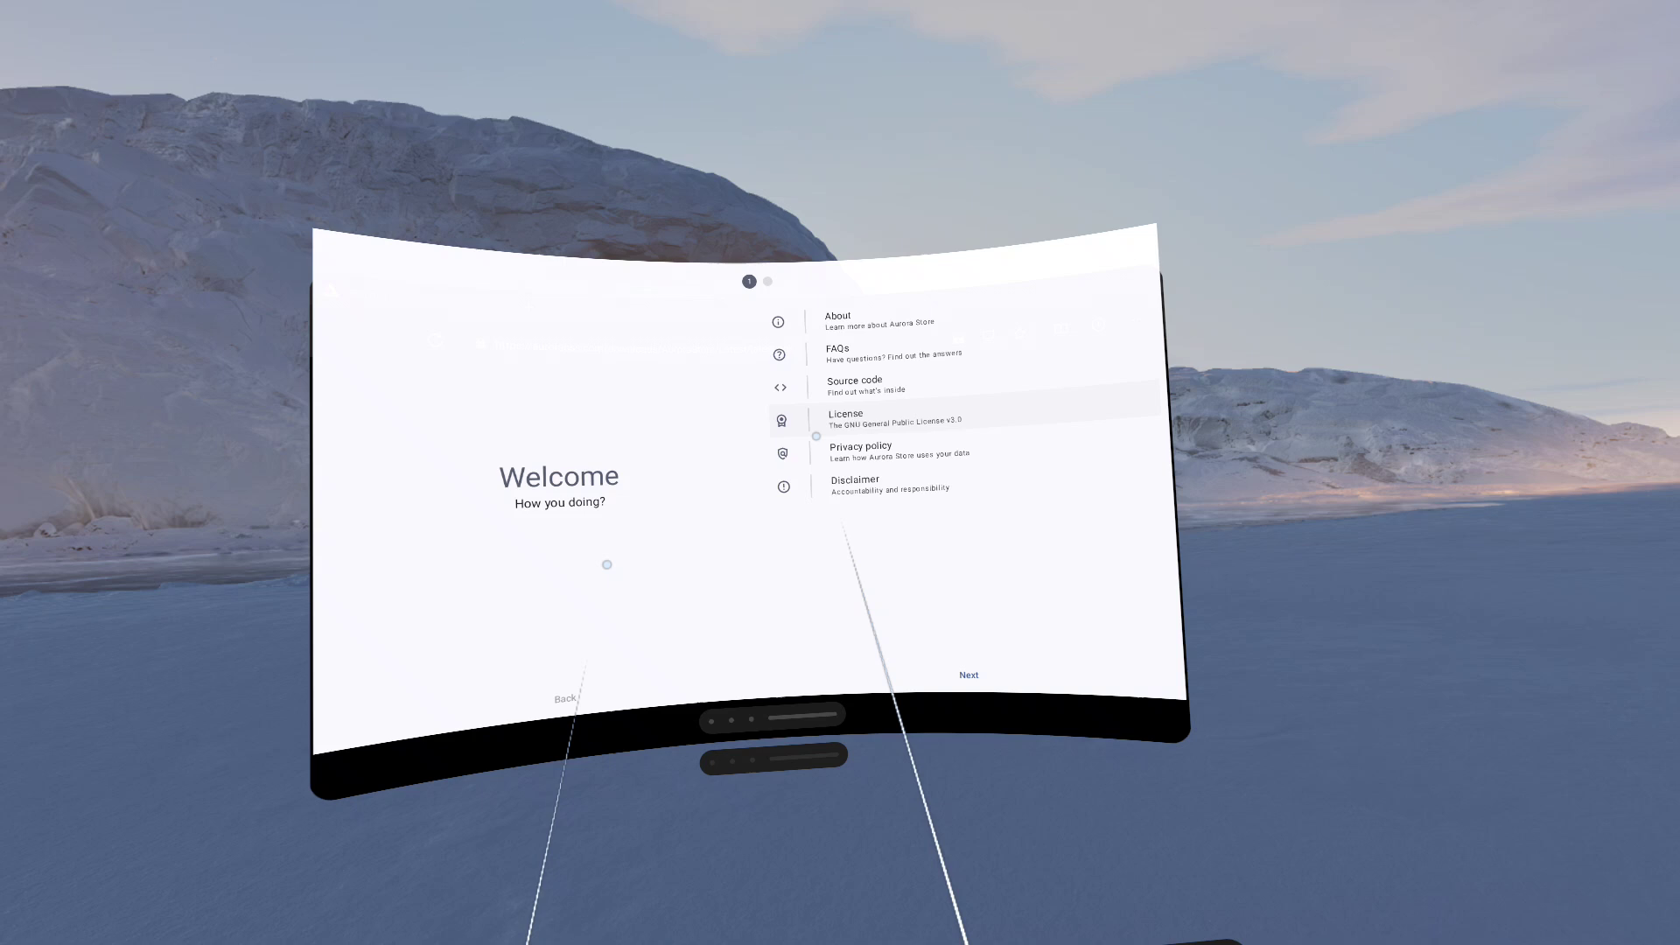
left_click(905, 698)
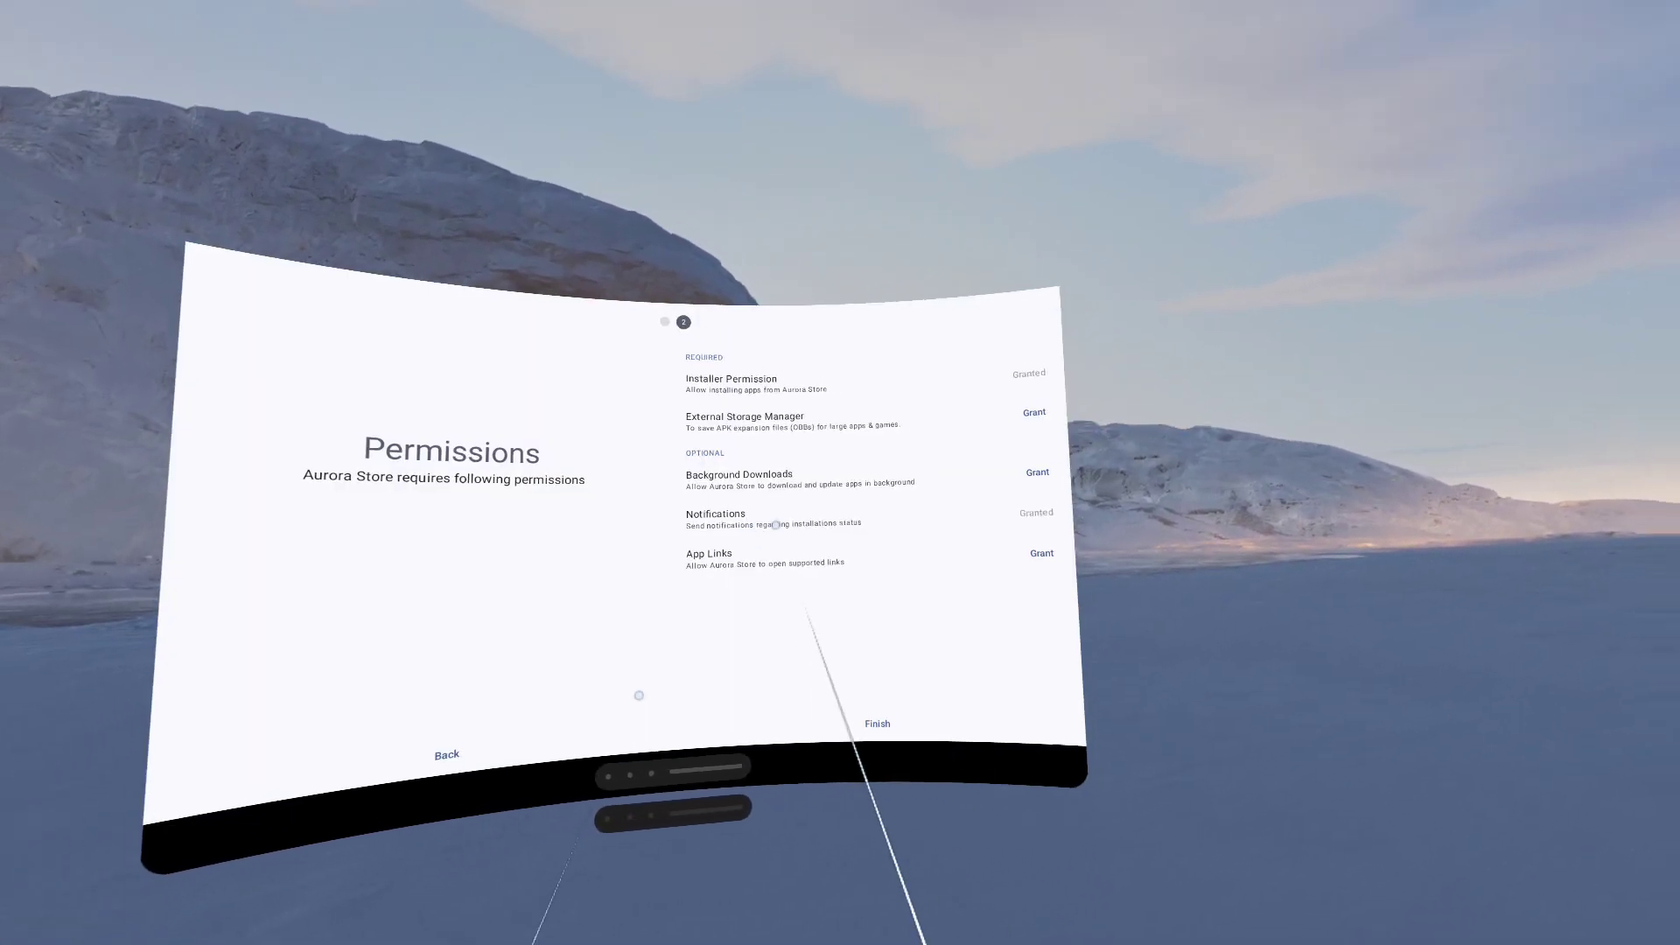
Grant Aurora Store storage access and let it always run in the background
left_click(988, 445)
left_click(743, 540)
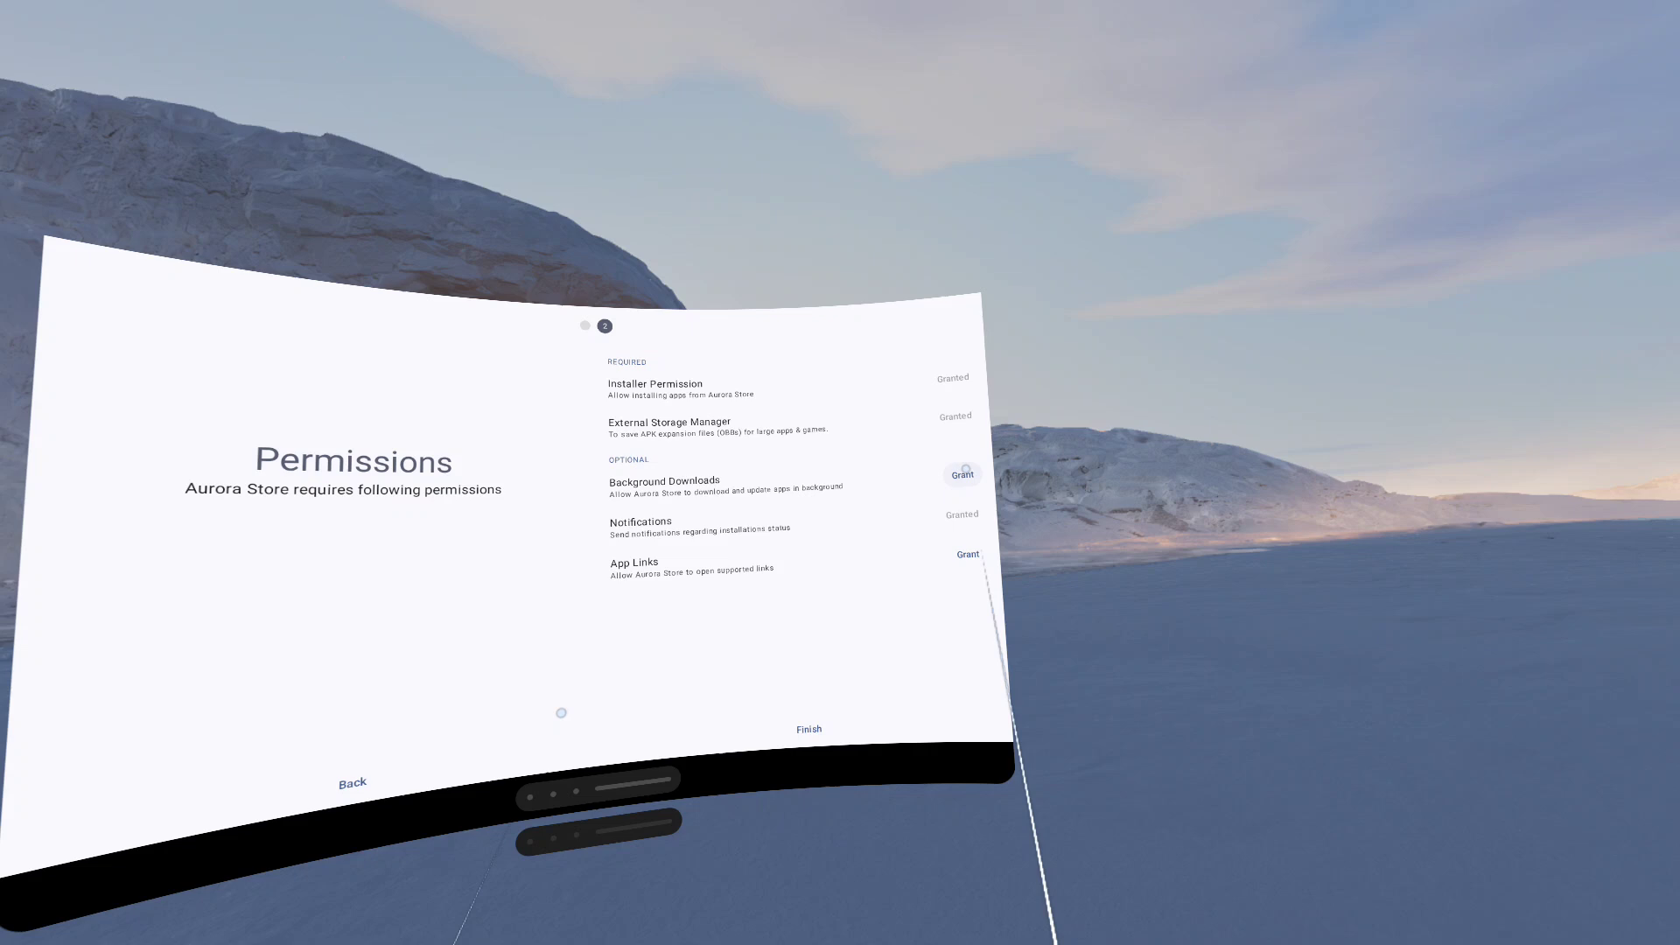
left_click(963, 476)
left_click(837, 528)
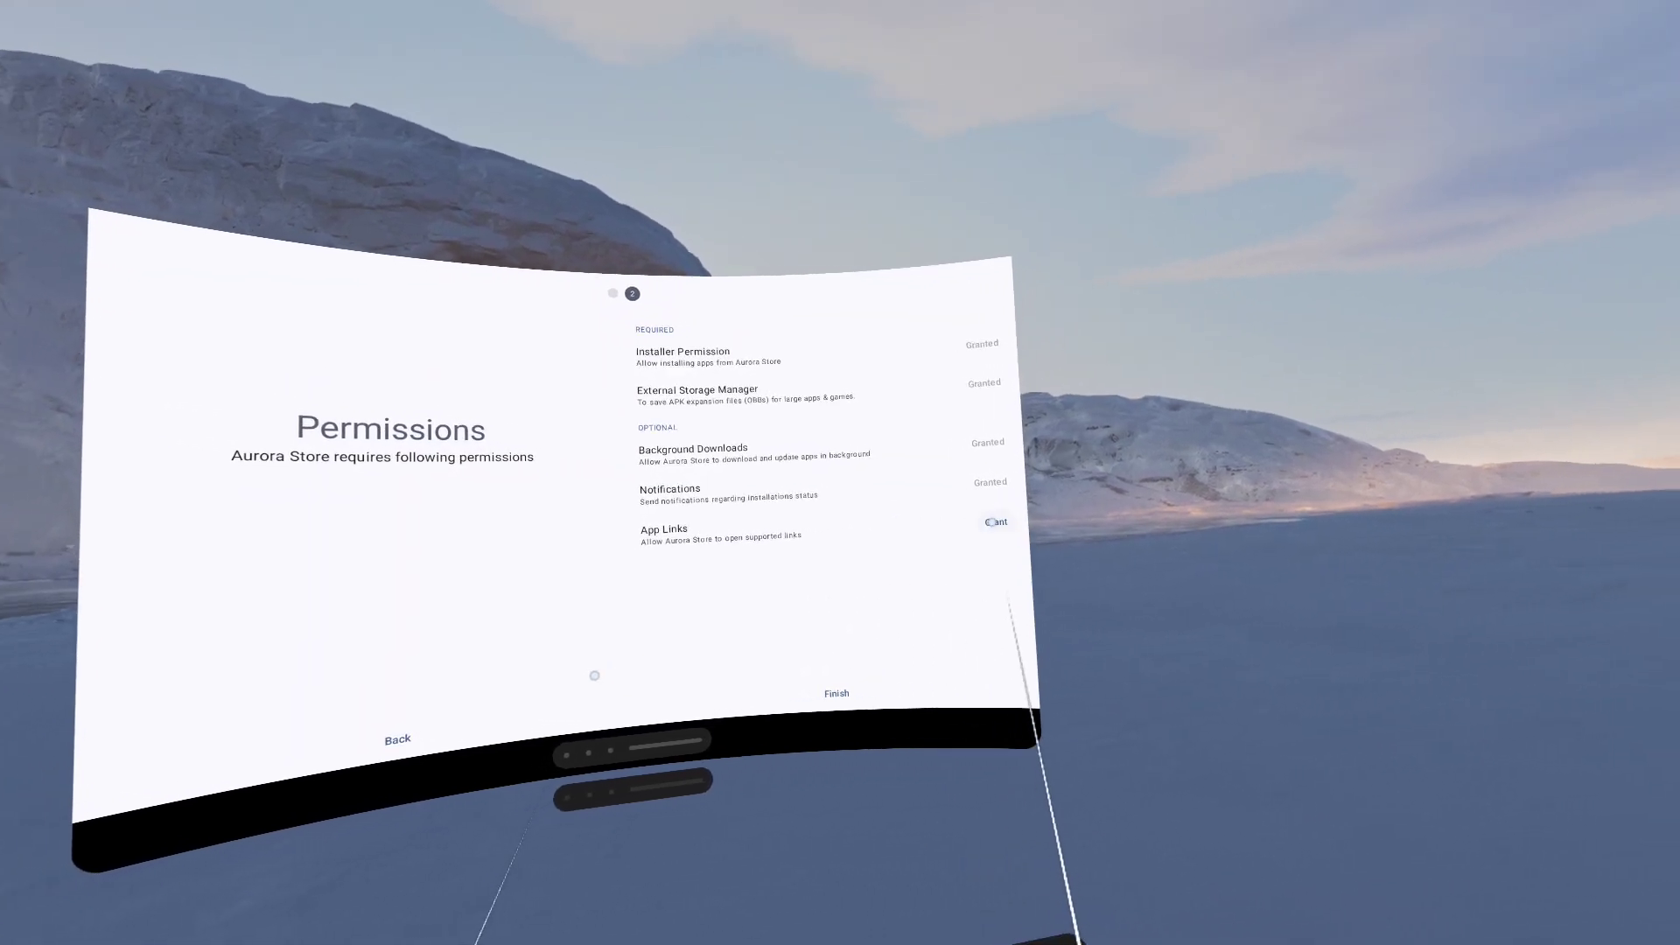
Add Aurora Store's supported links as default, then finish setup
left_click(1071, 518)
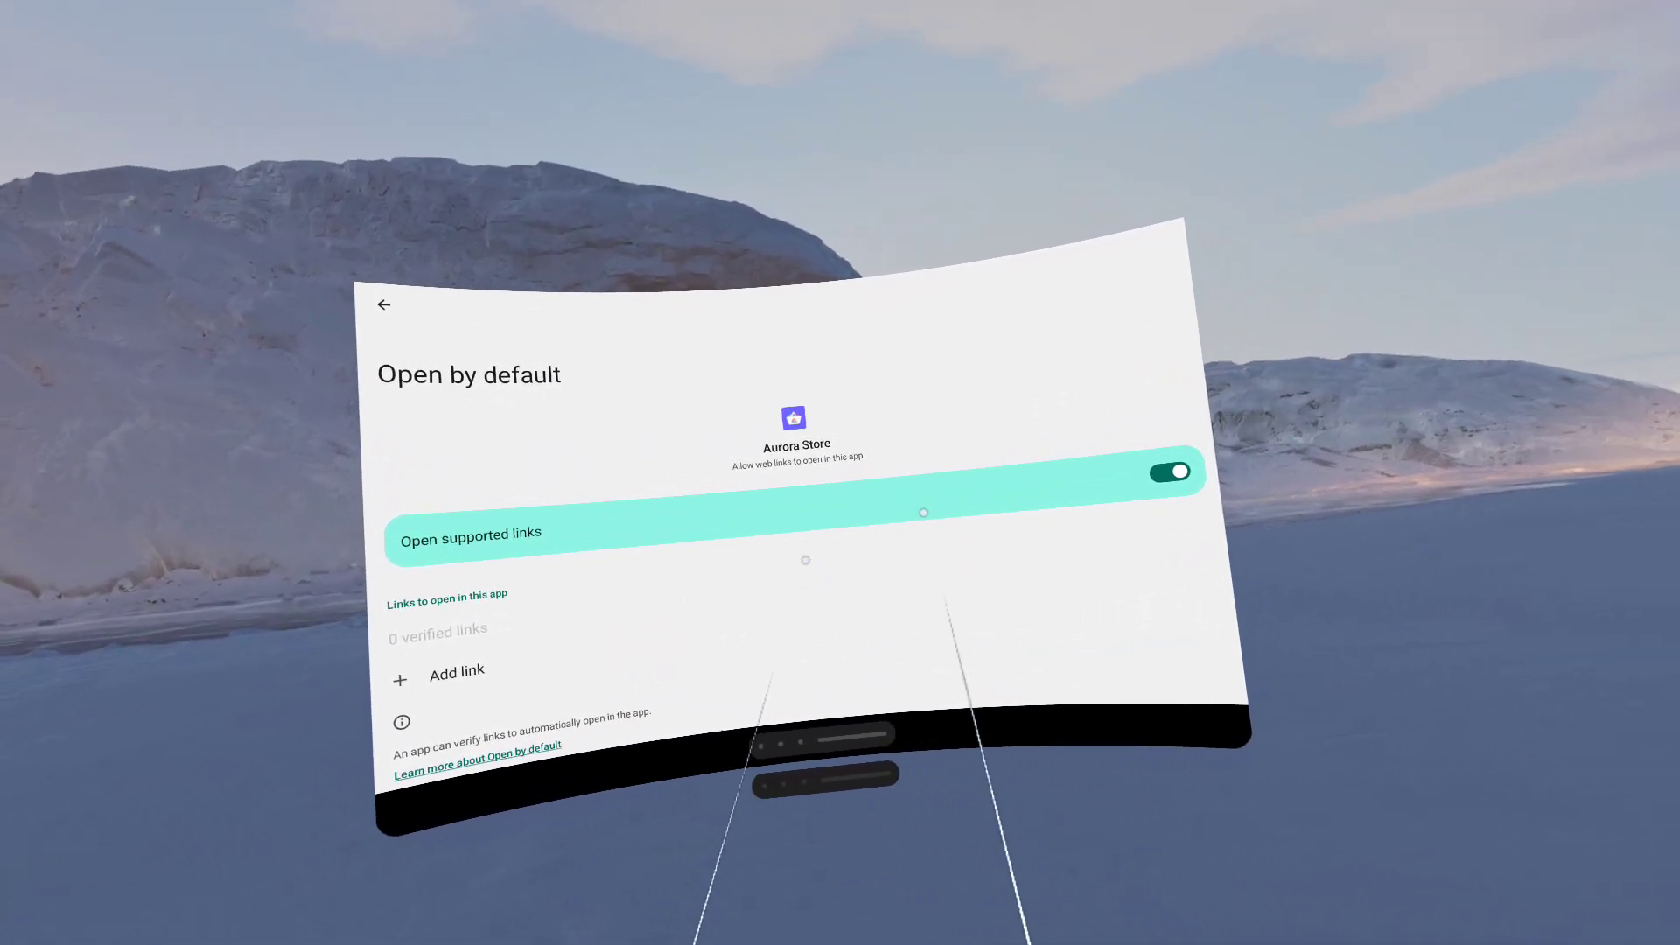
left_click(525, 669)
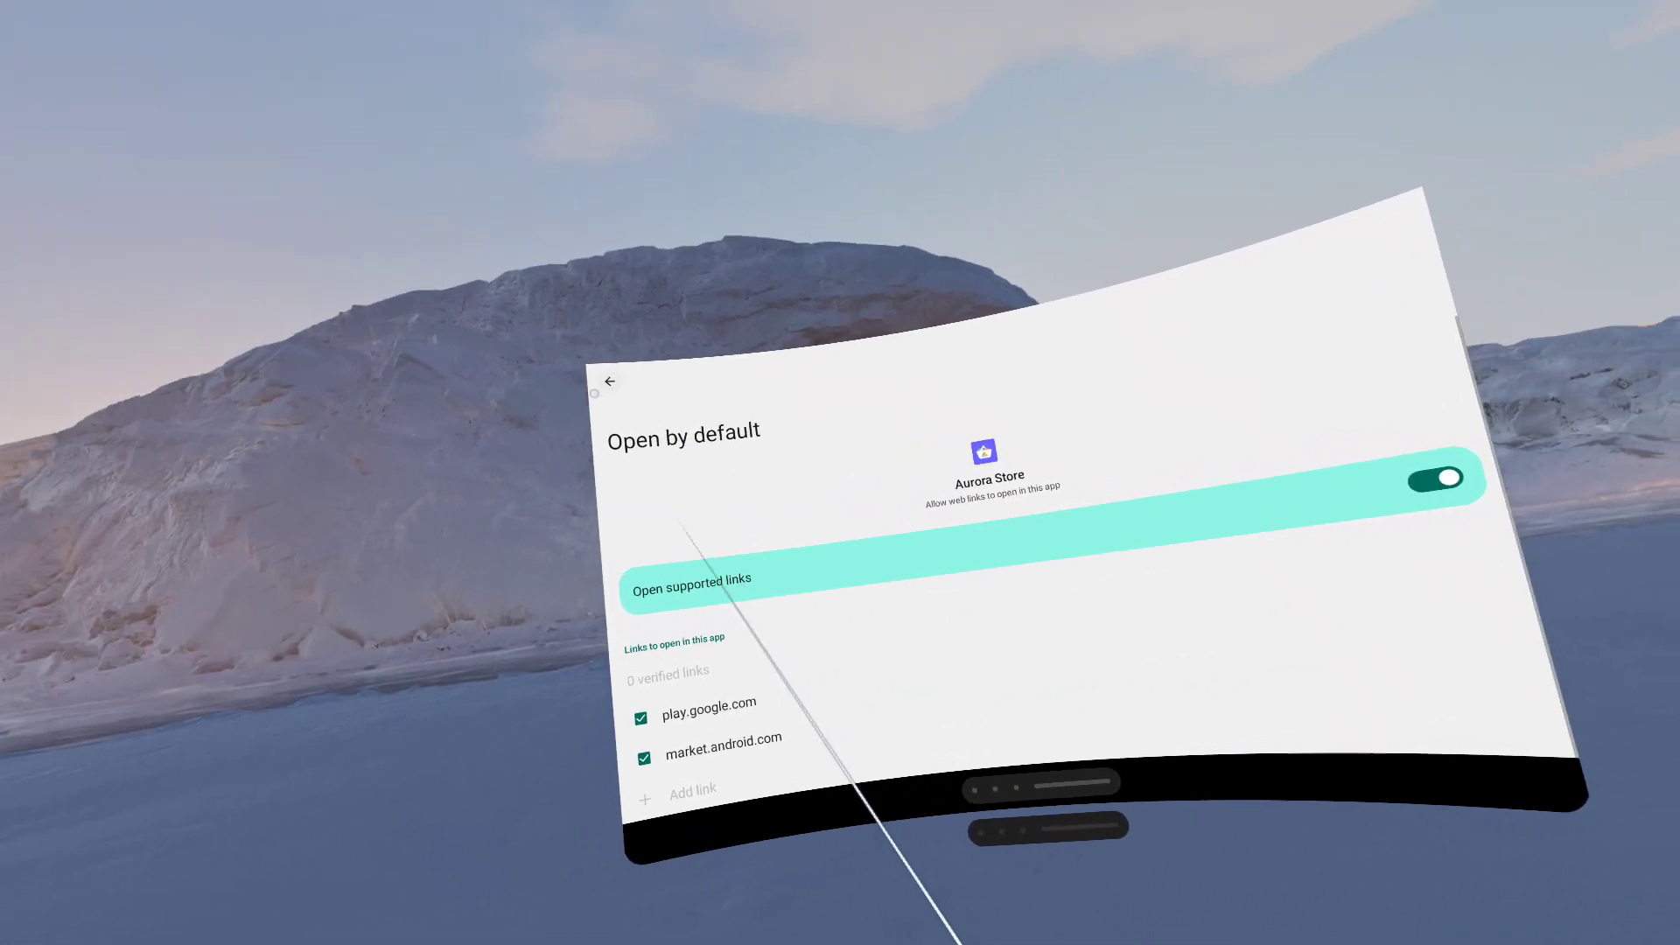
key("Escape")
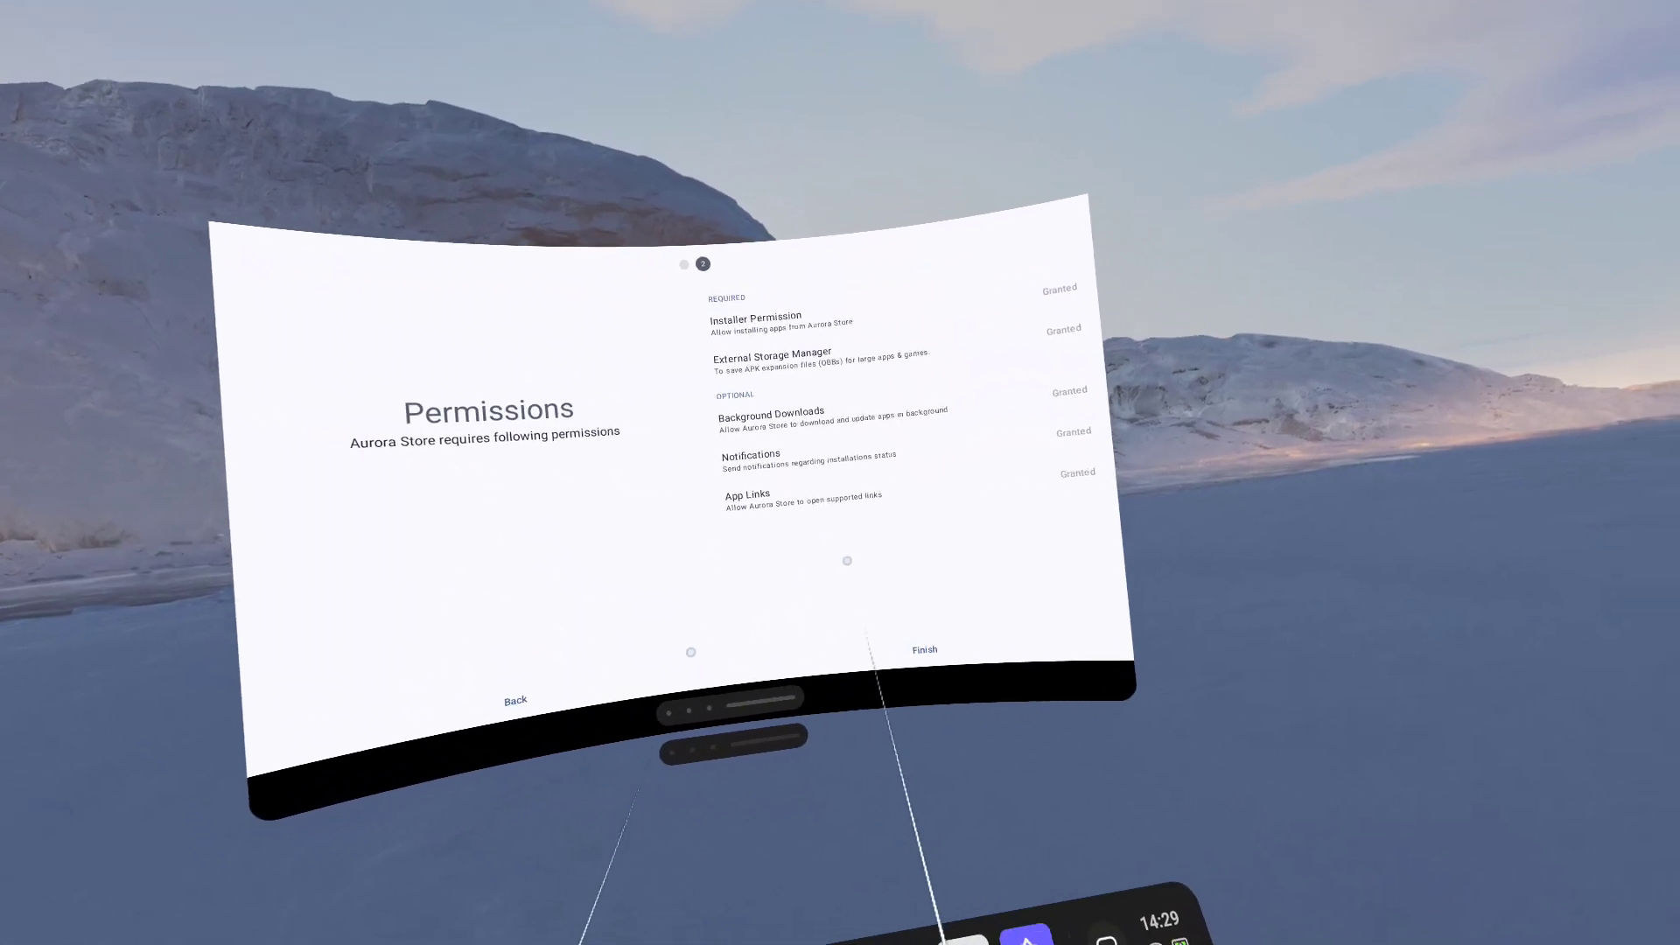
left_click(933, 619)
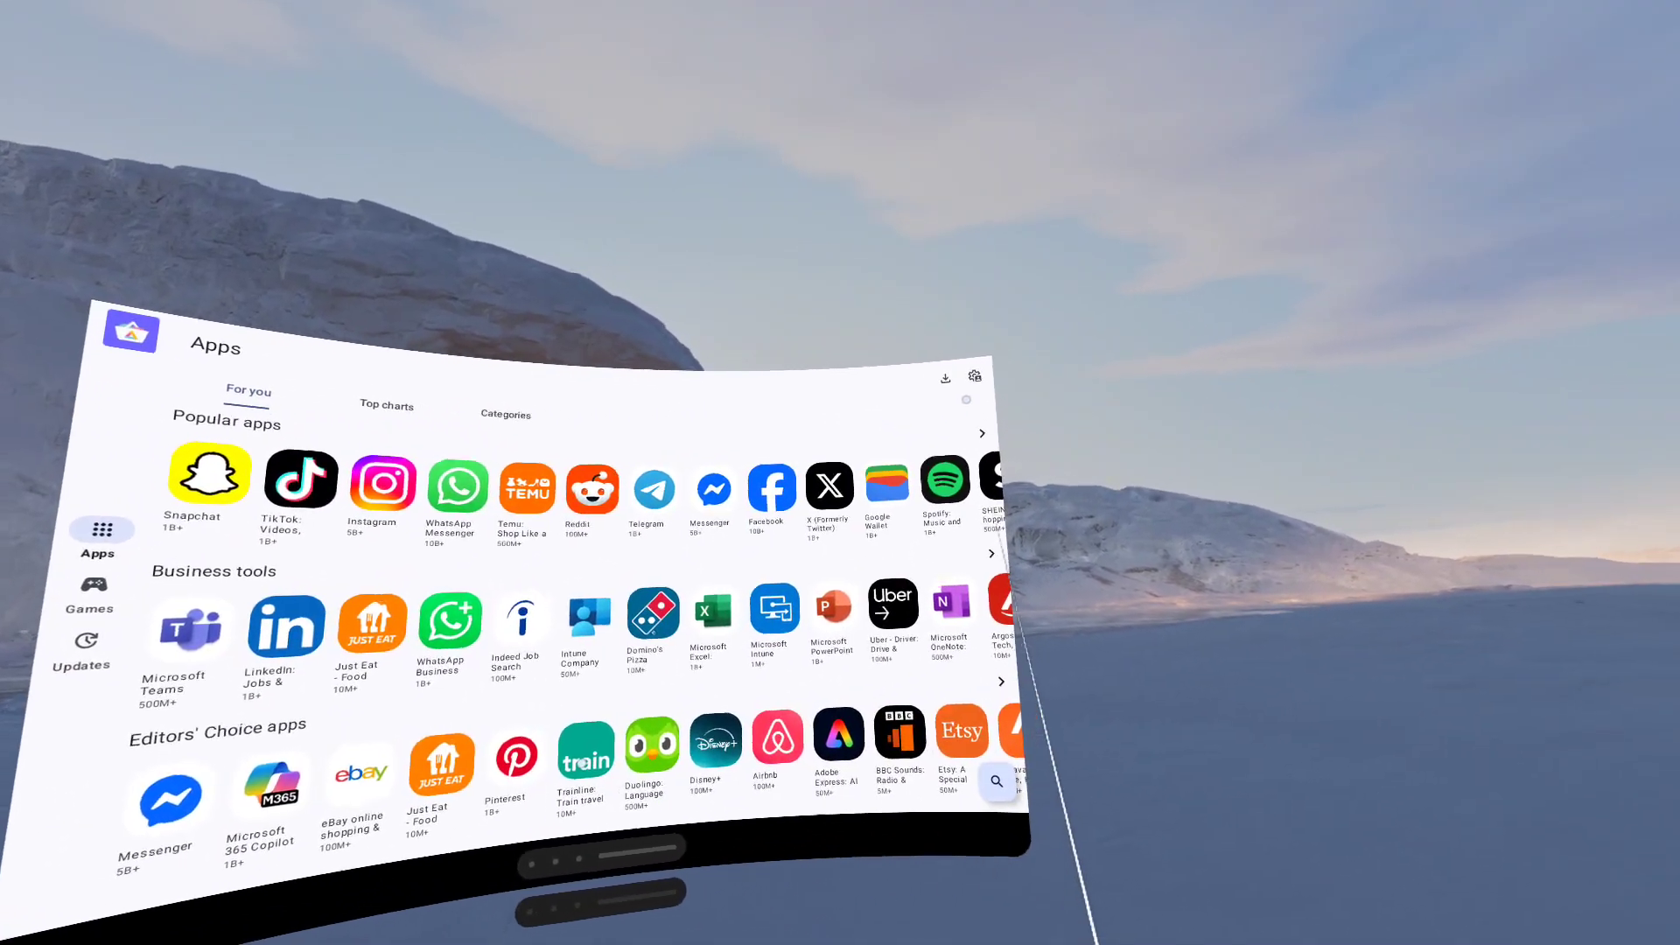
Spoof the device as G3_Pro in the Spoof manager, restart, and log in anonymously
left_click(1183, 237)
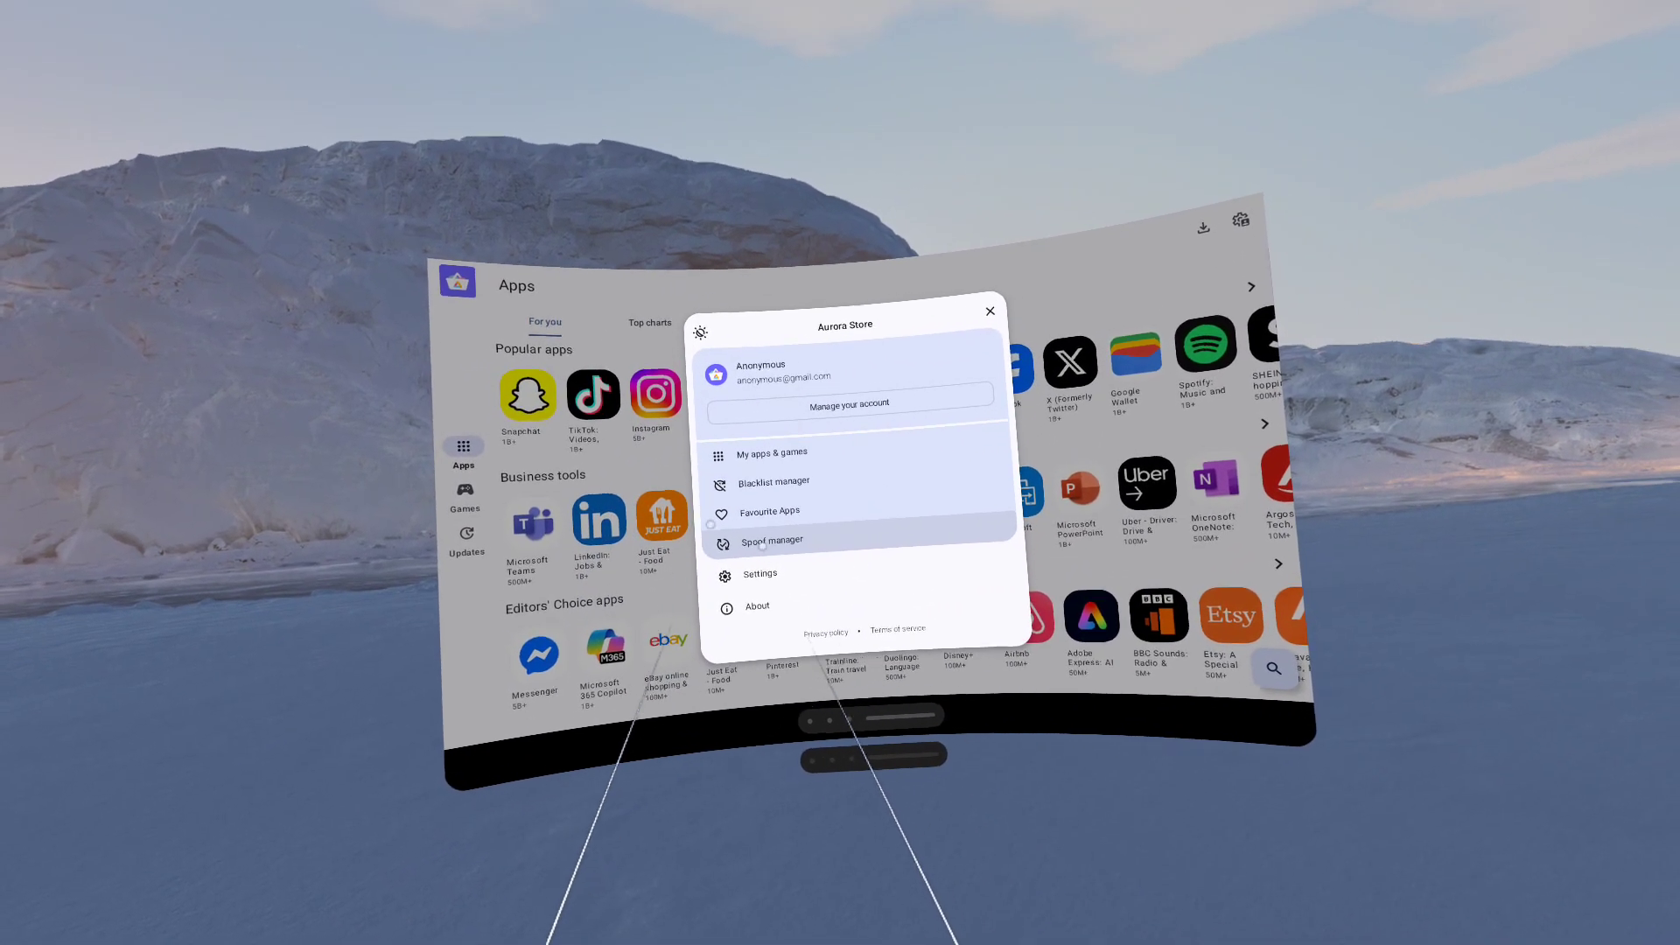
left_click(800, 537)
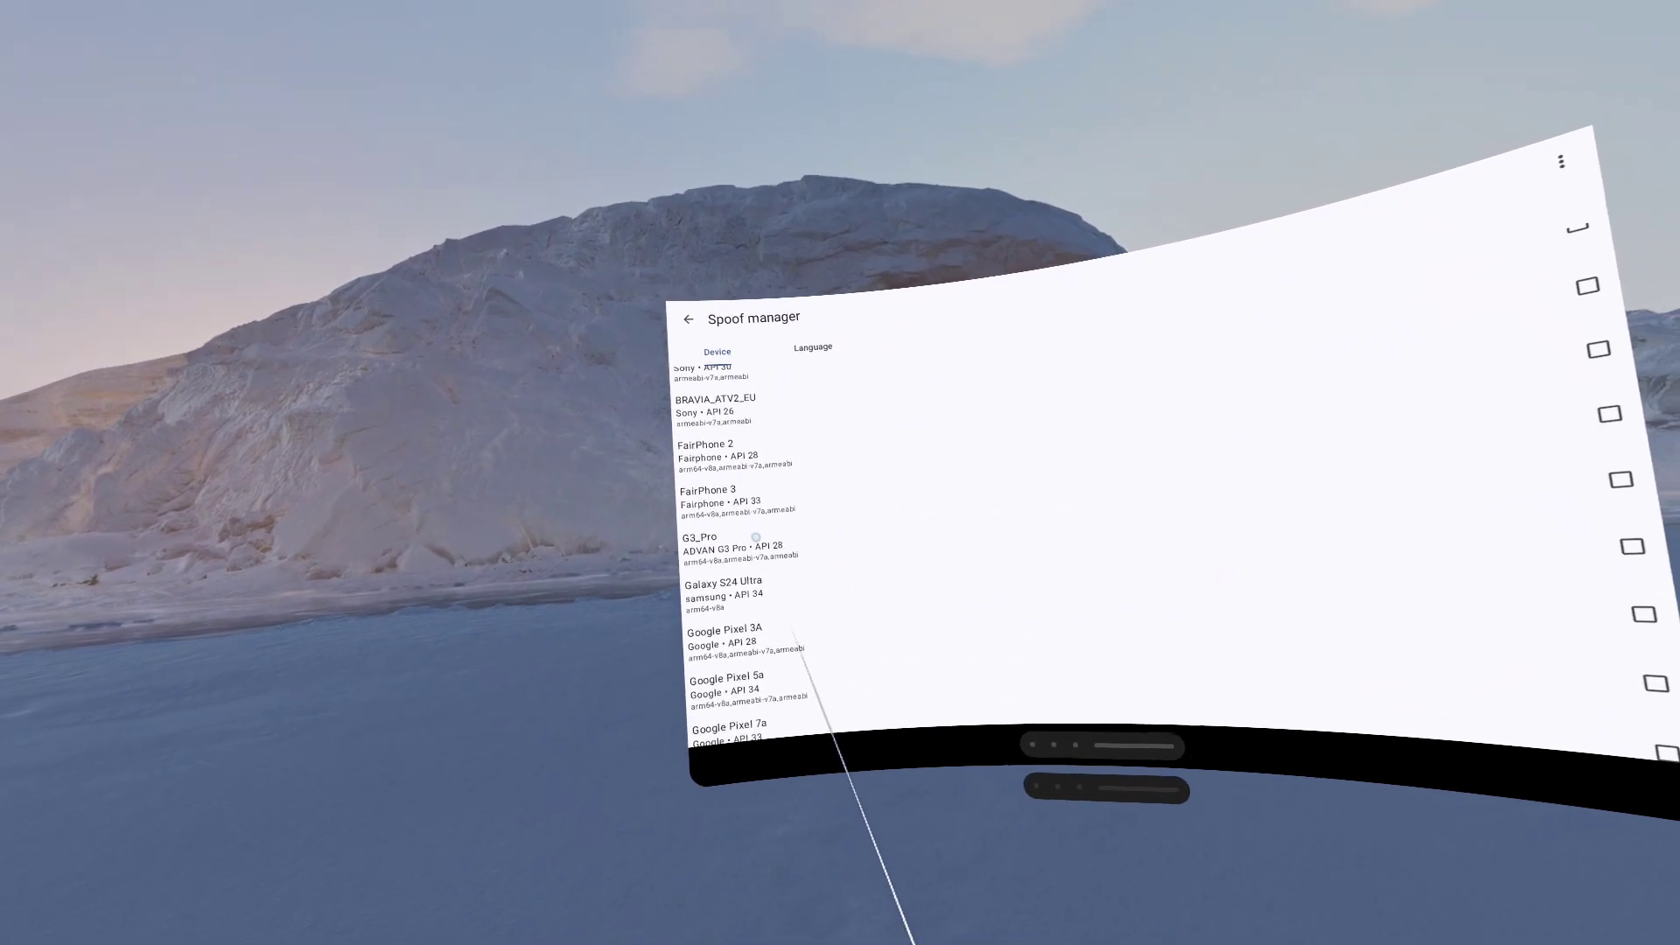
scroll(752, 516, "down", 1)
scroll(746, 518, "down", 3)
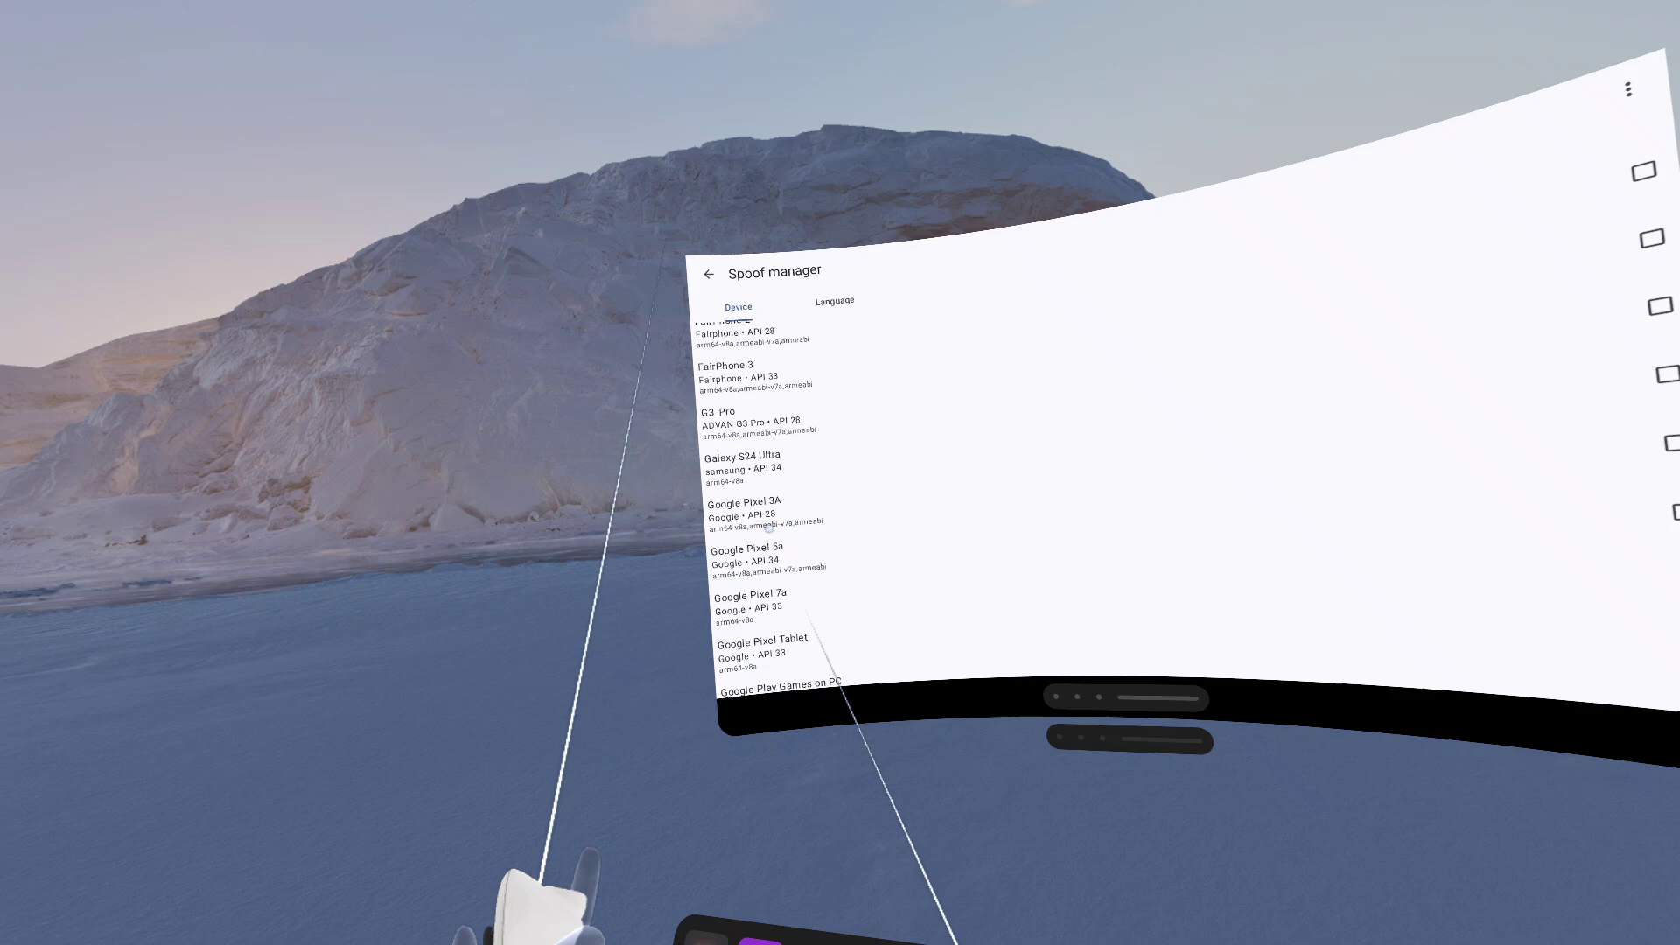
scroll(759, 531, "down", 1)
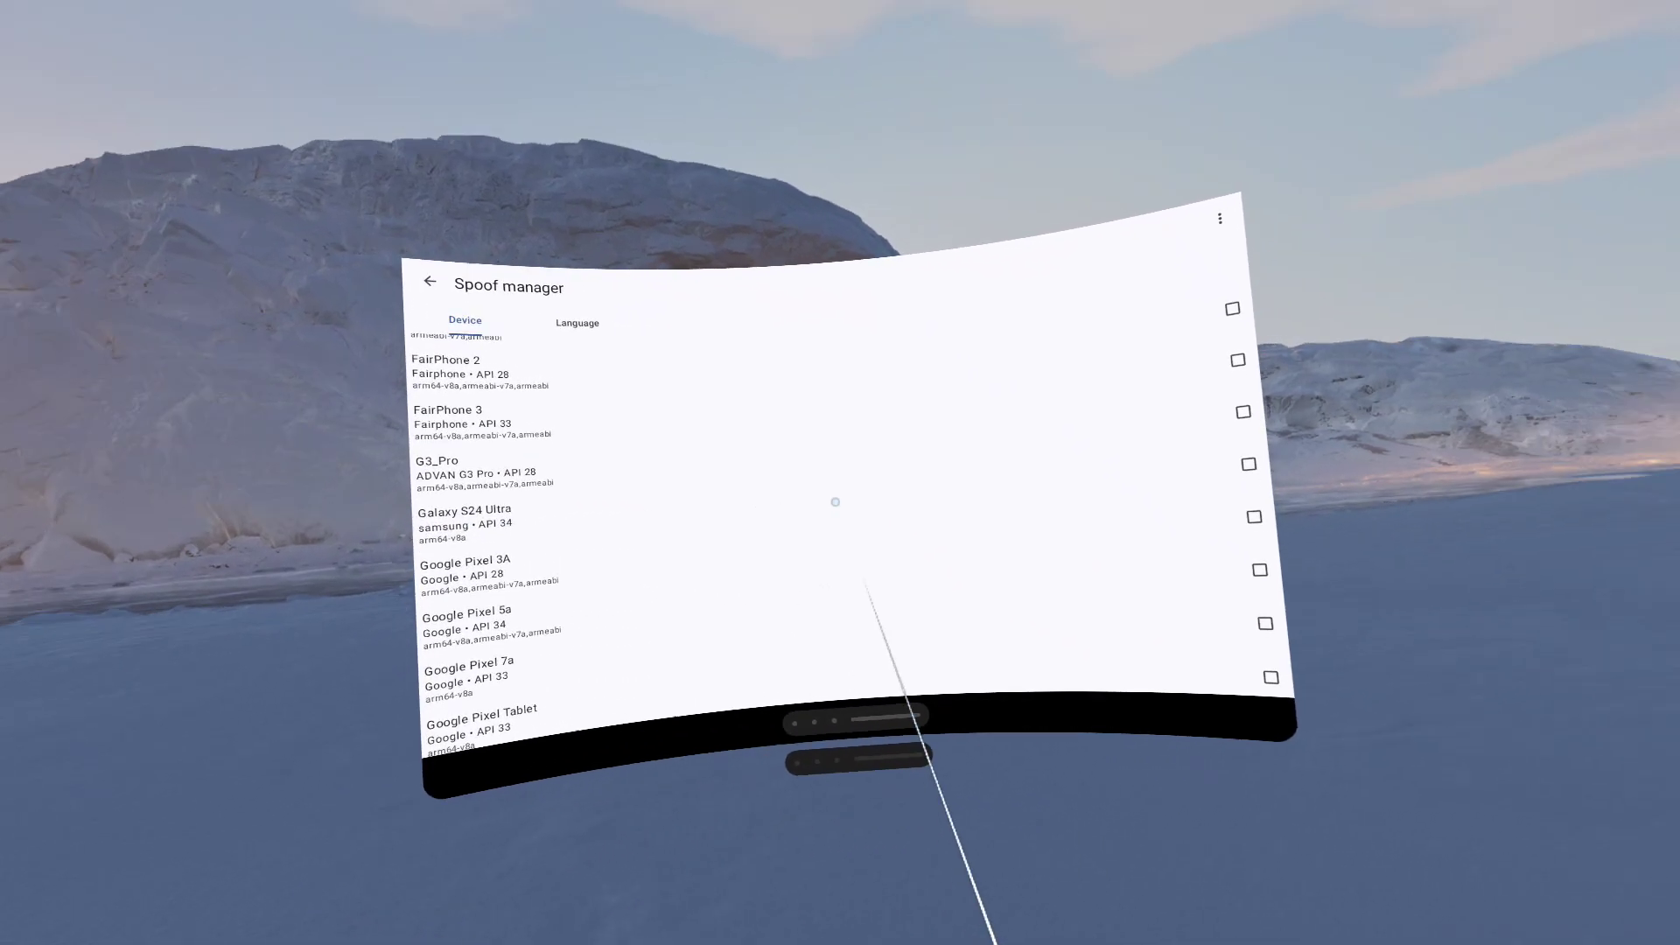
left_click(1034, 479)
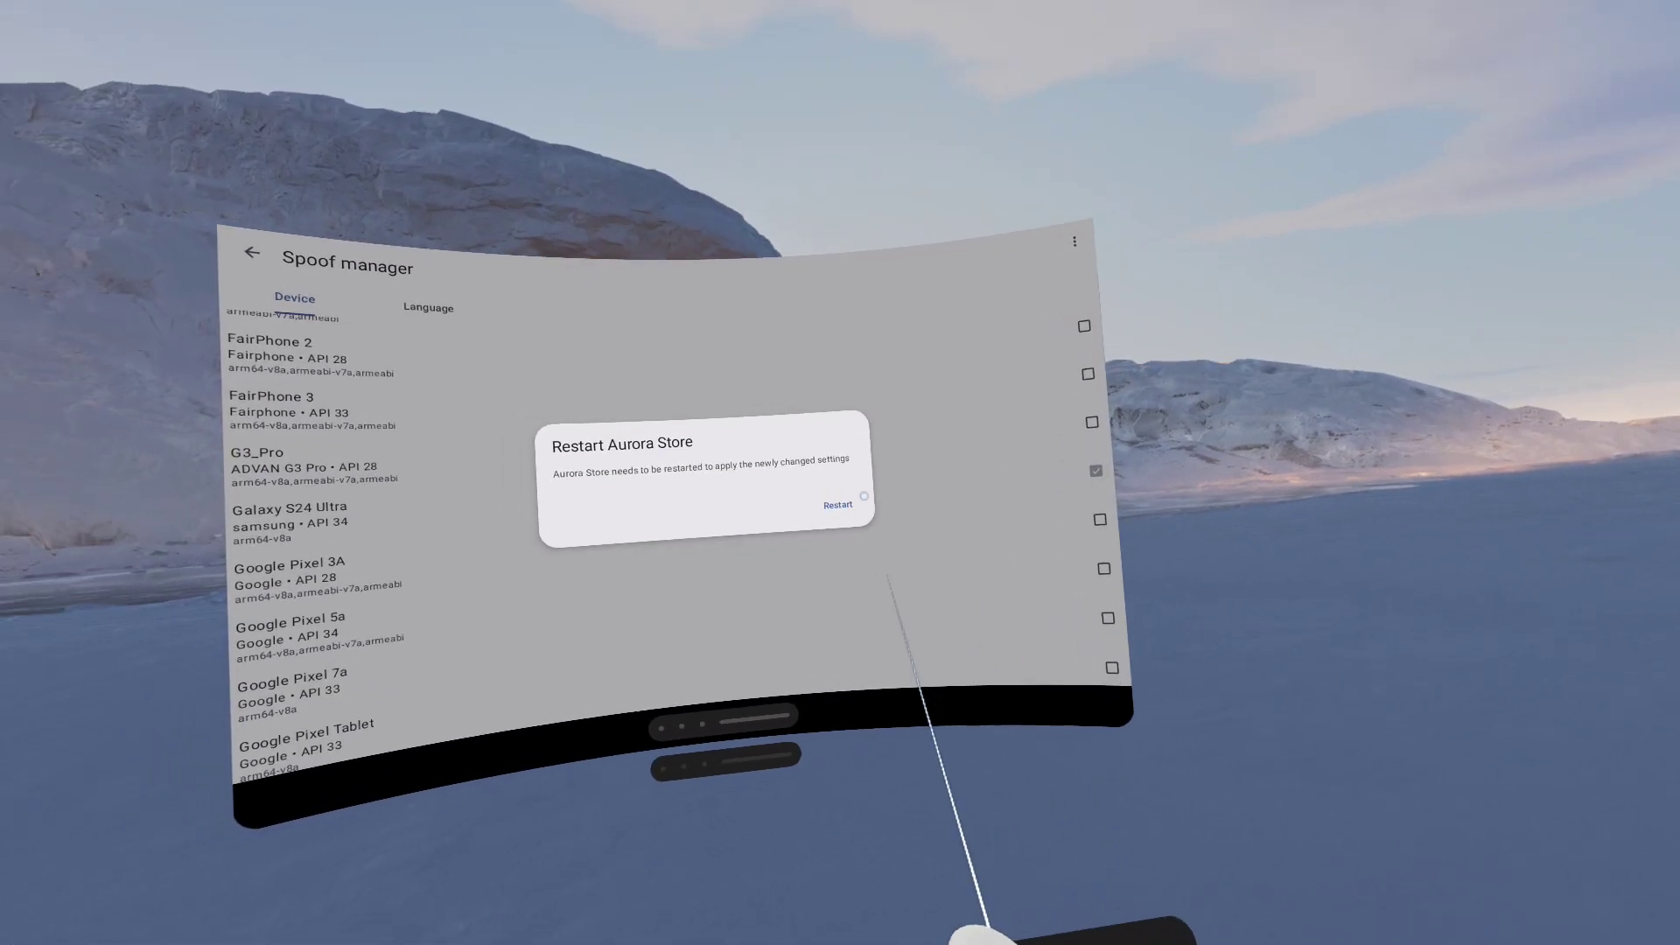
left_click(866, 493)
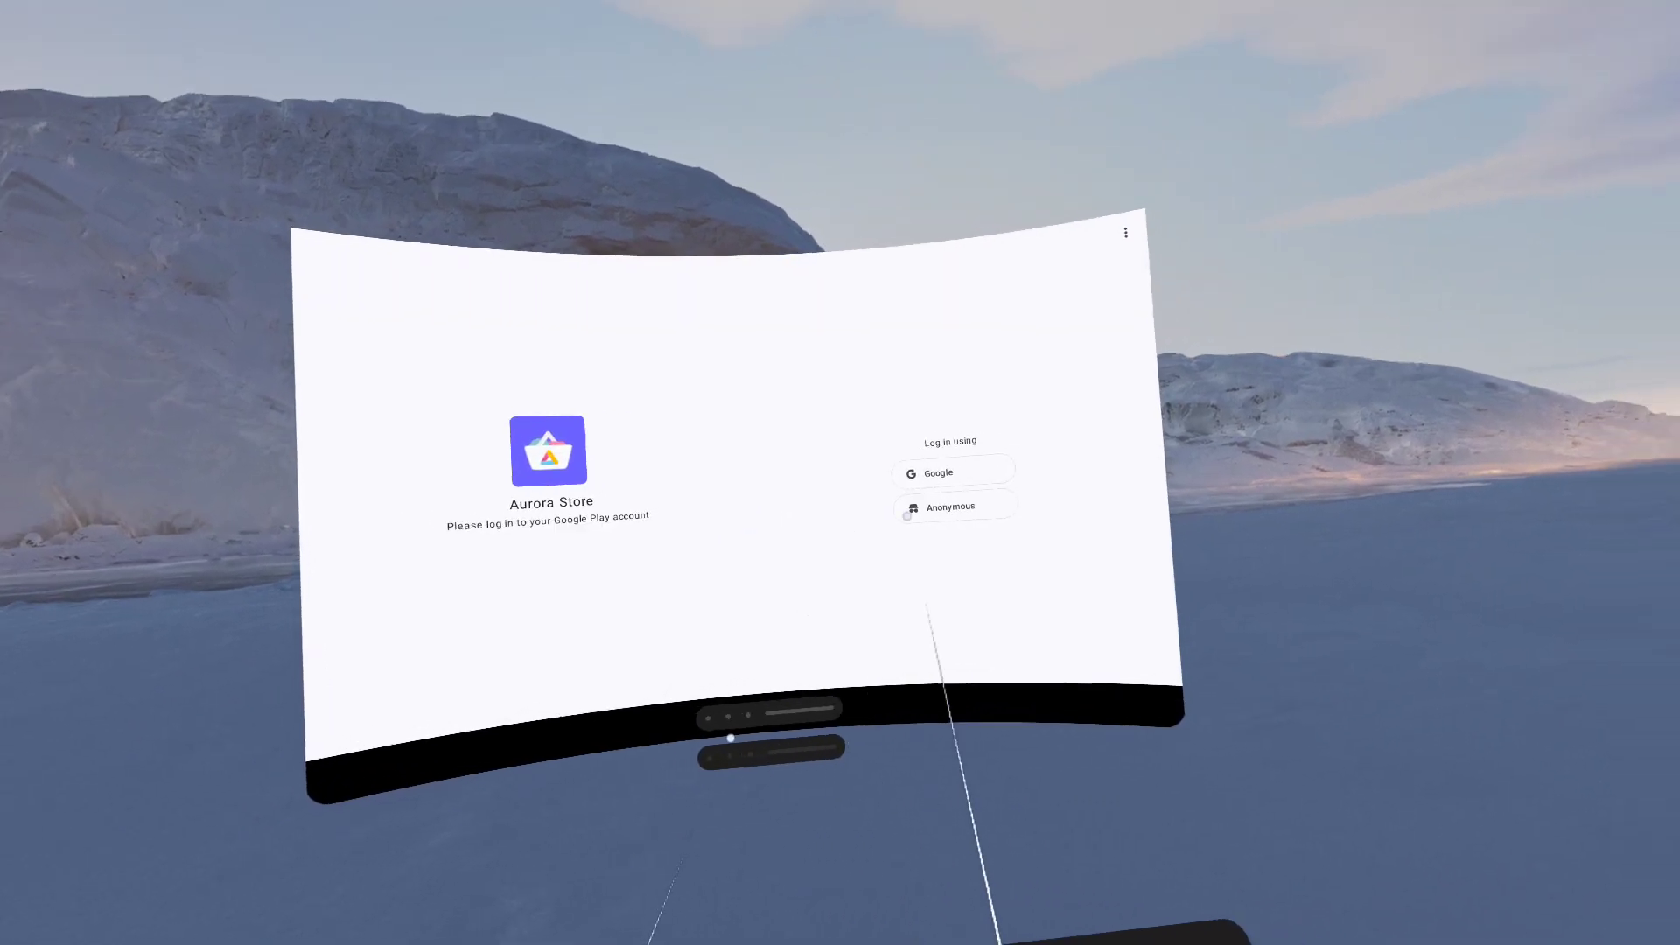
left_click(907, 515)
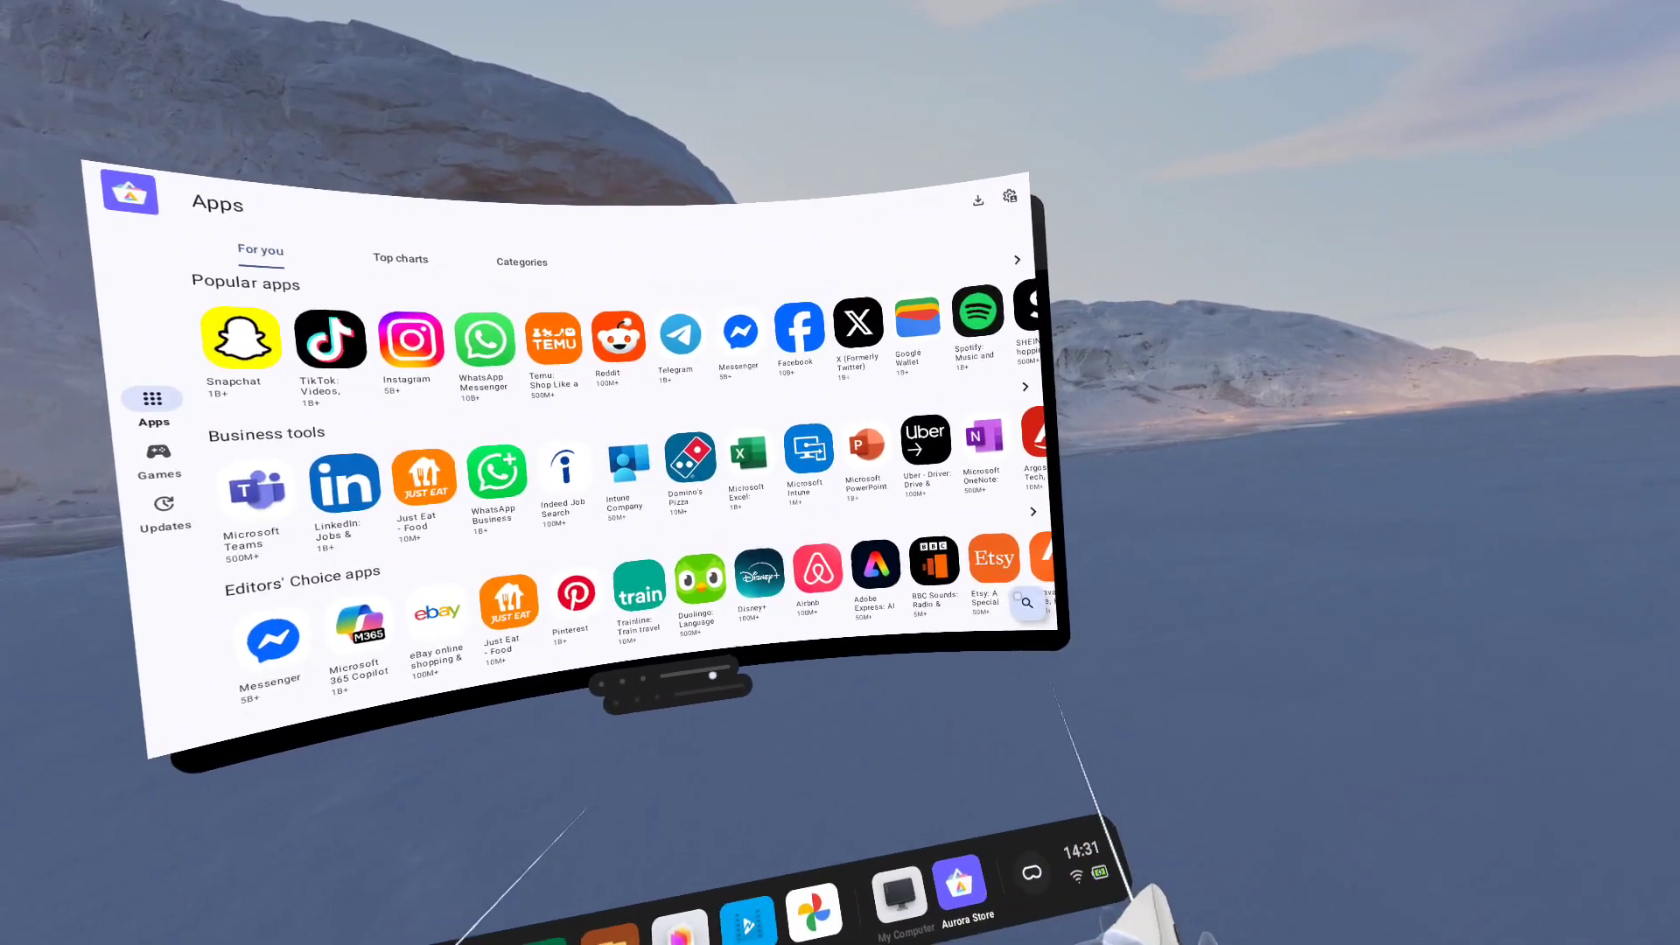
Search Aurora Store for 'zarc' and open the ZArchiver app page
left_click(1062, 604)
type("zarc")
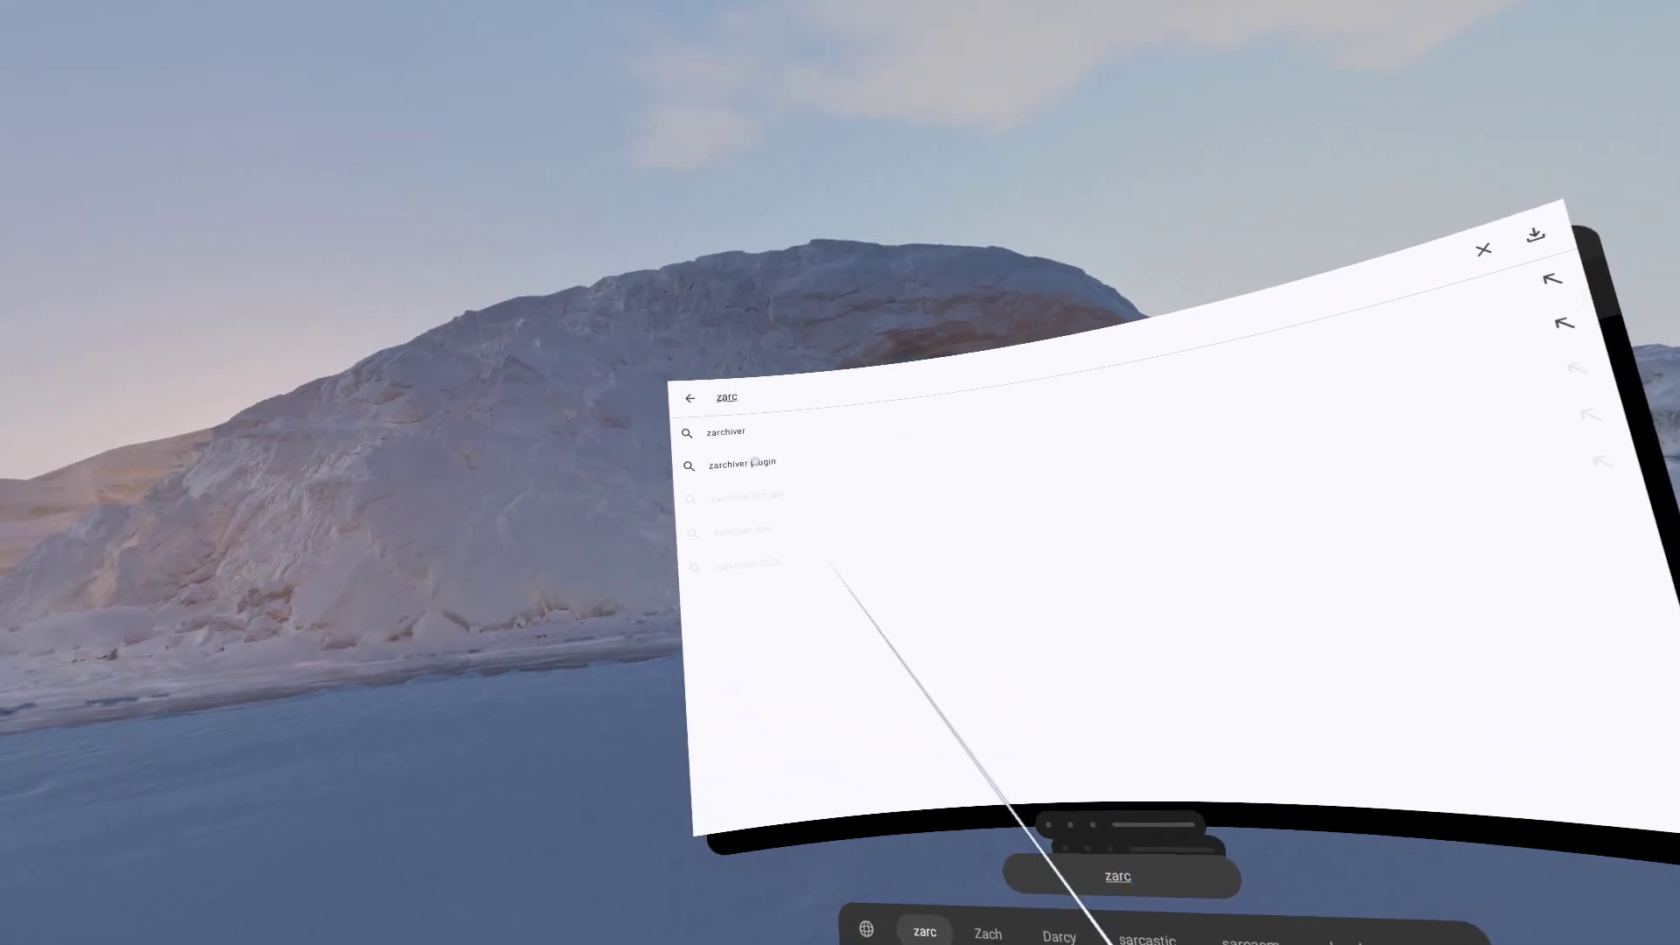
left_click(746, 434)
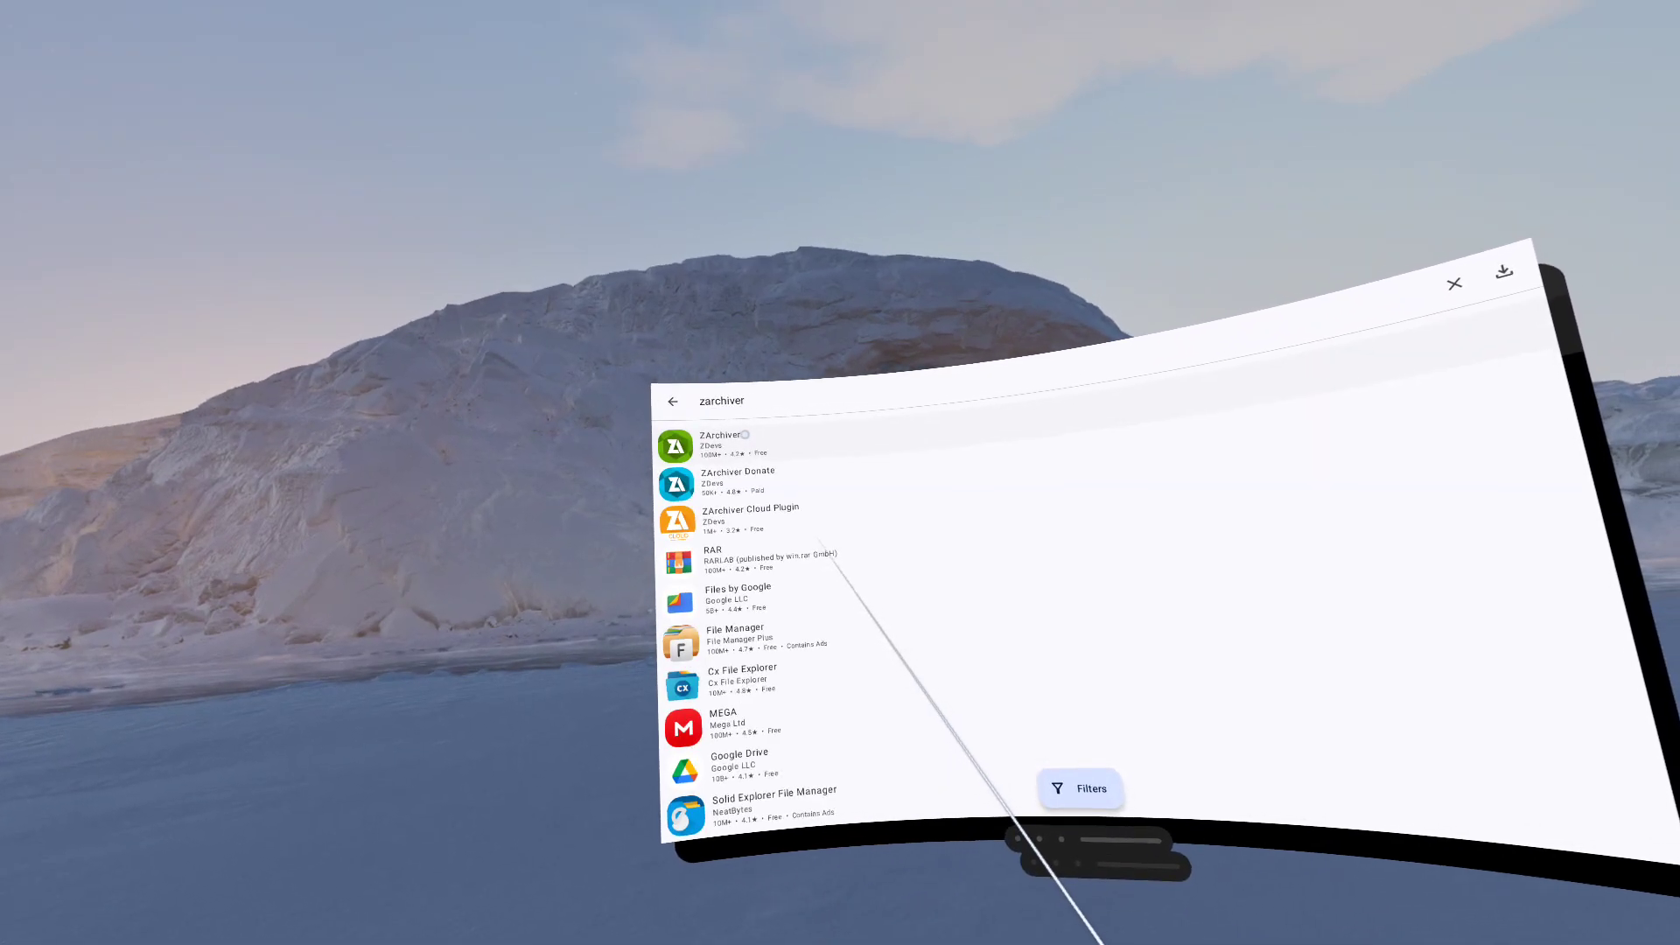
left_click(797, 440)
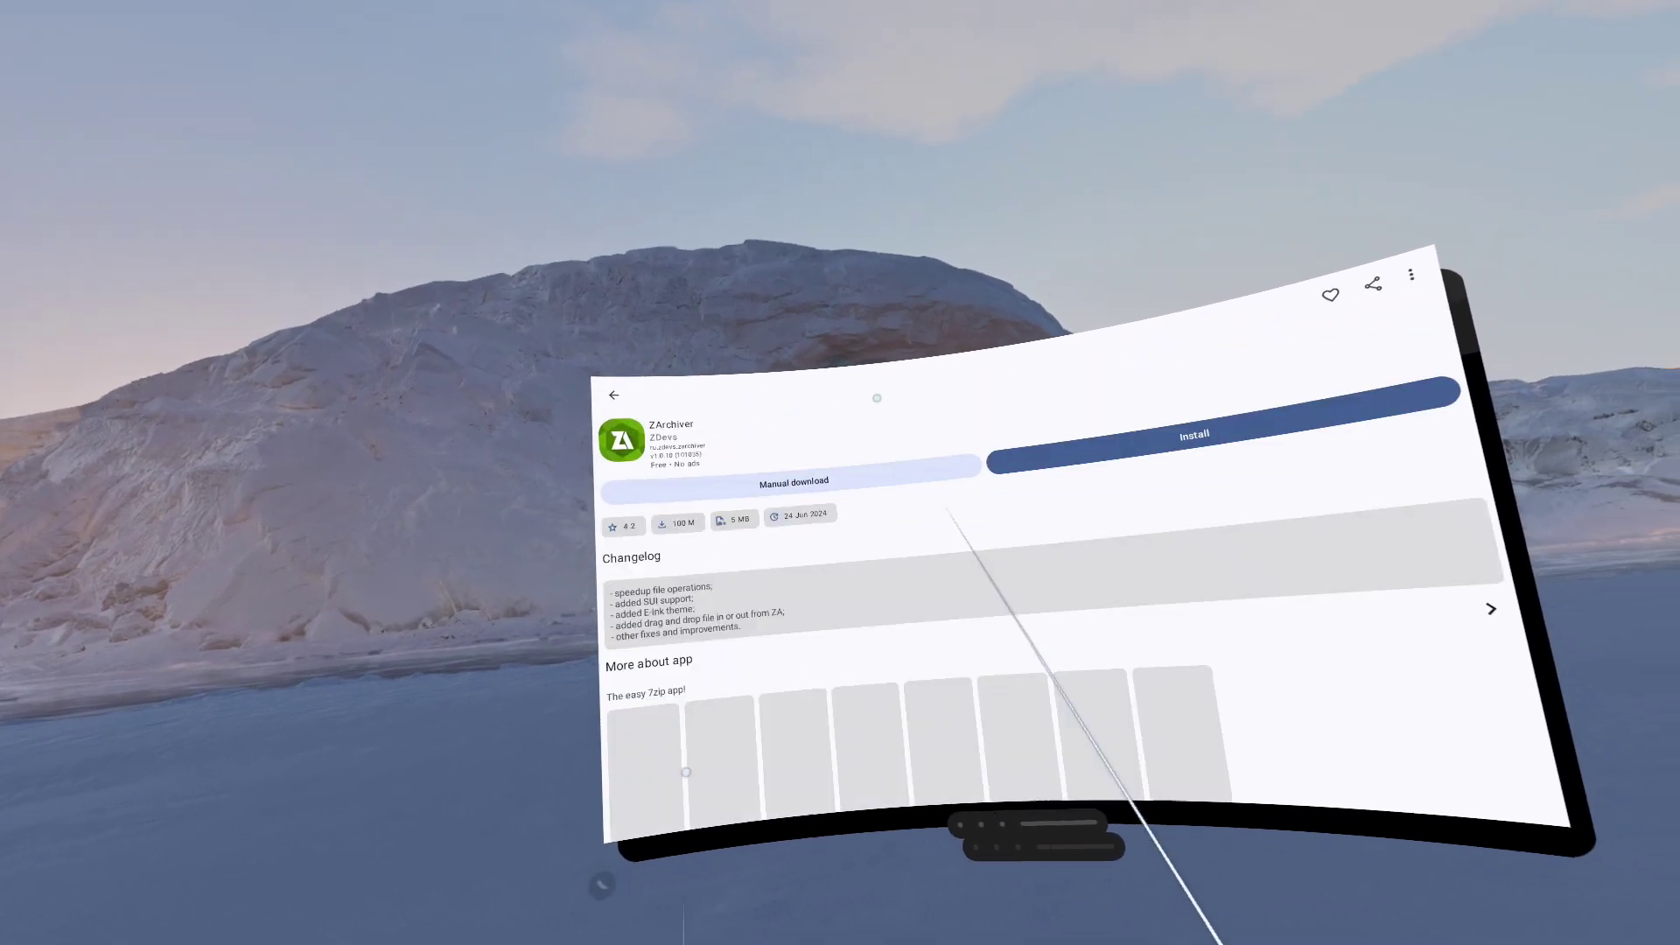
Install ZArchiver and launch it once installed
left_click(965, 415)
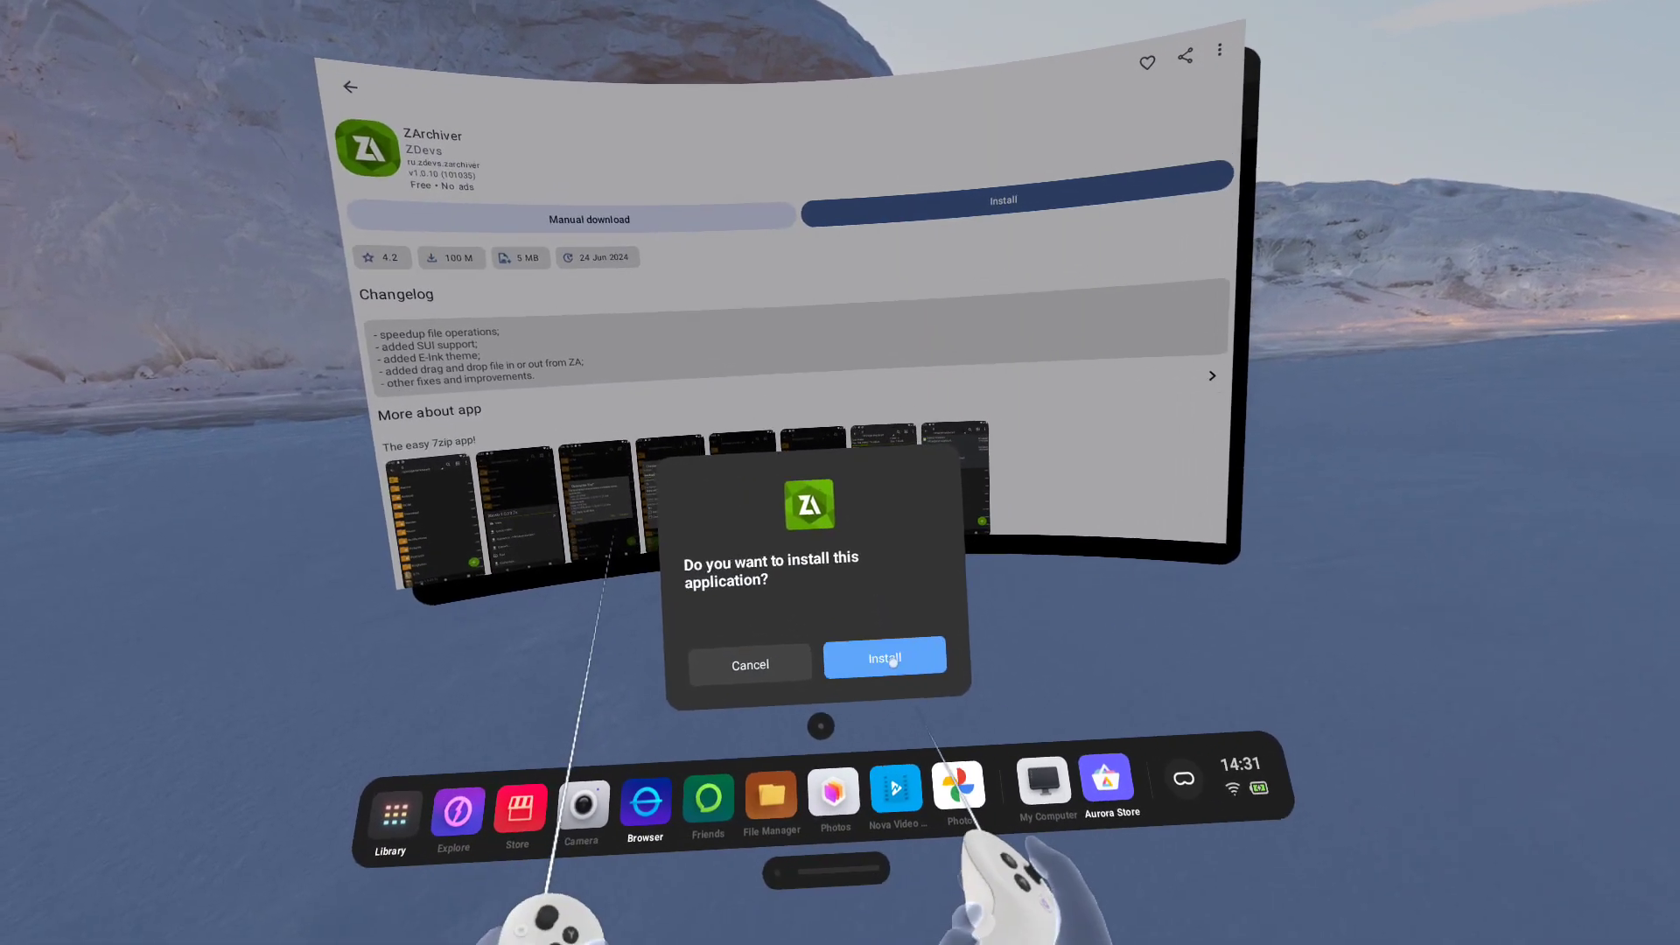
left_click(892, 700)
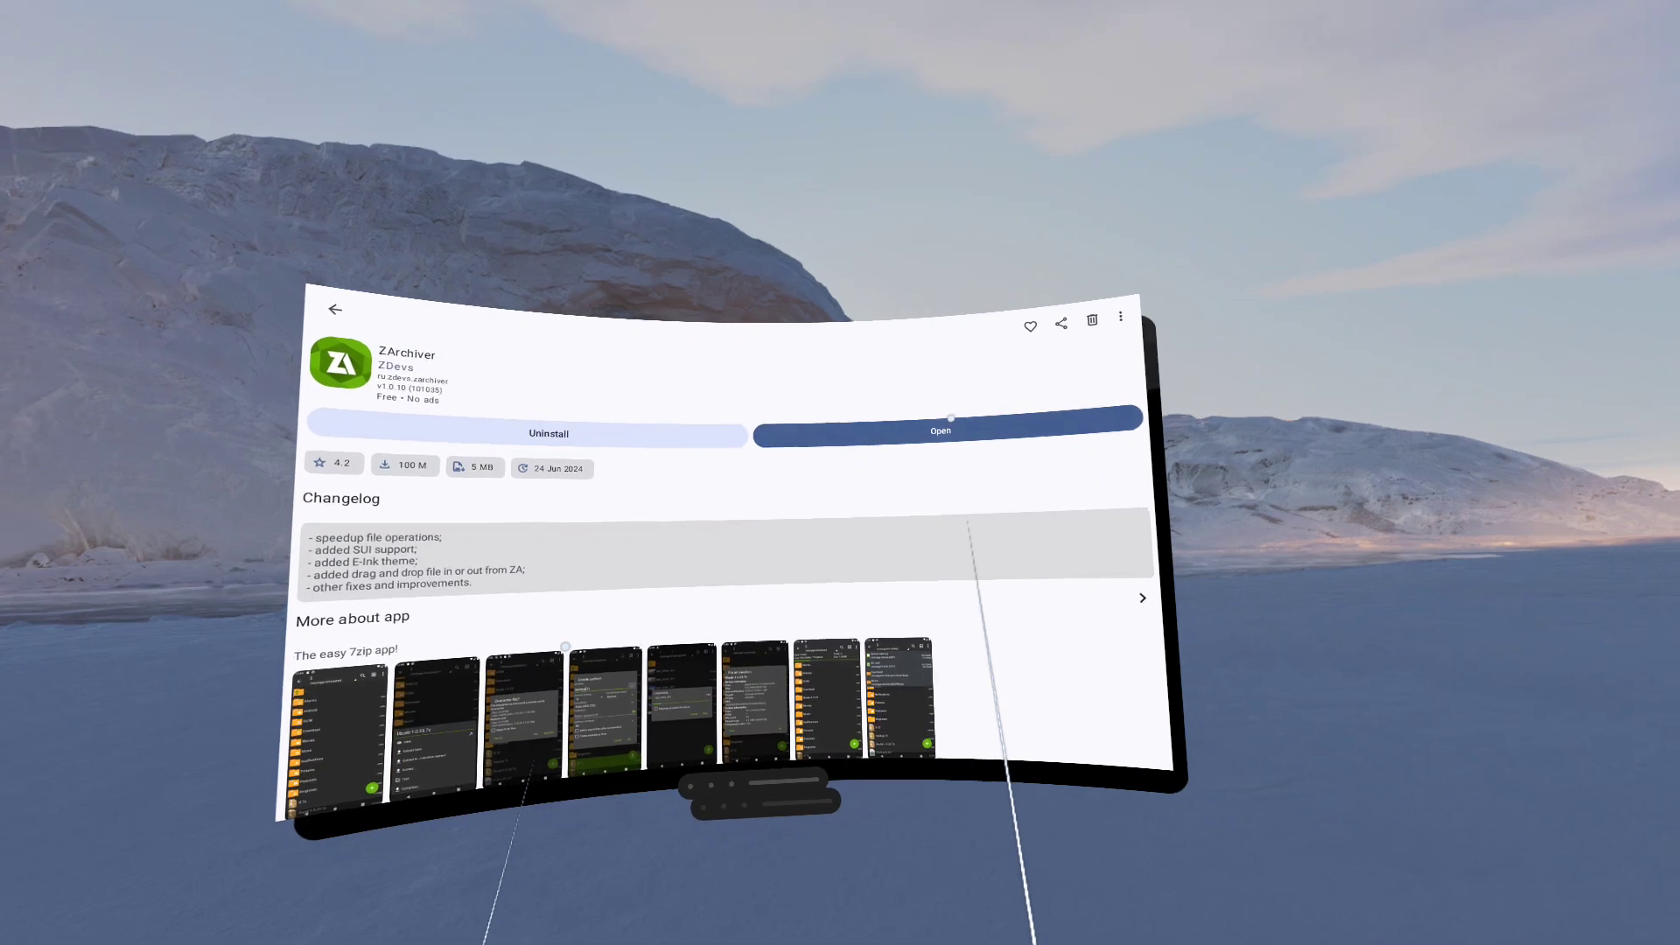
left_click(951, 417)
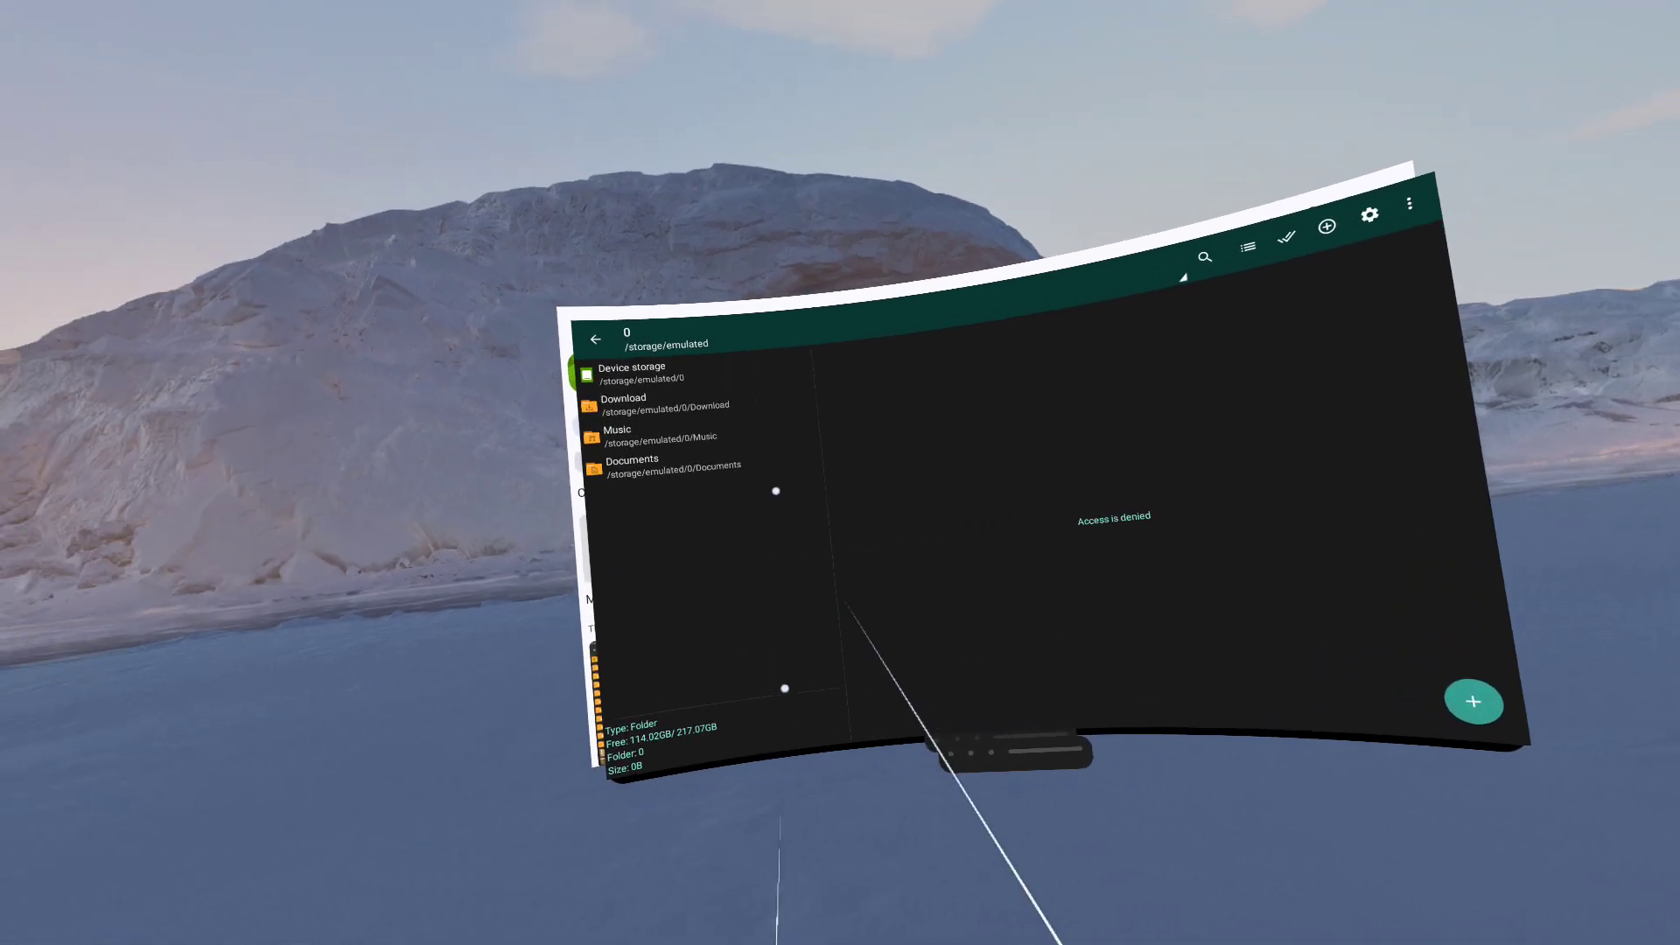
Open the Download folder from ZArchiver's left pane to list its contents
left_click(464, 348)
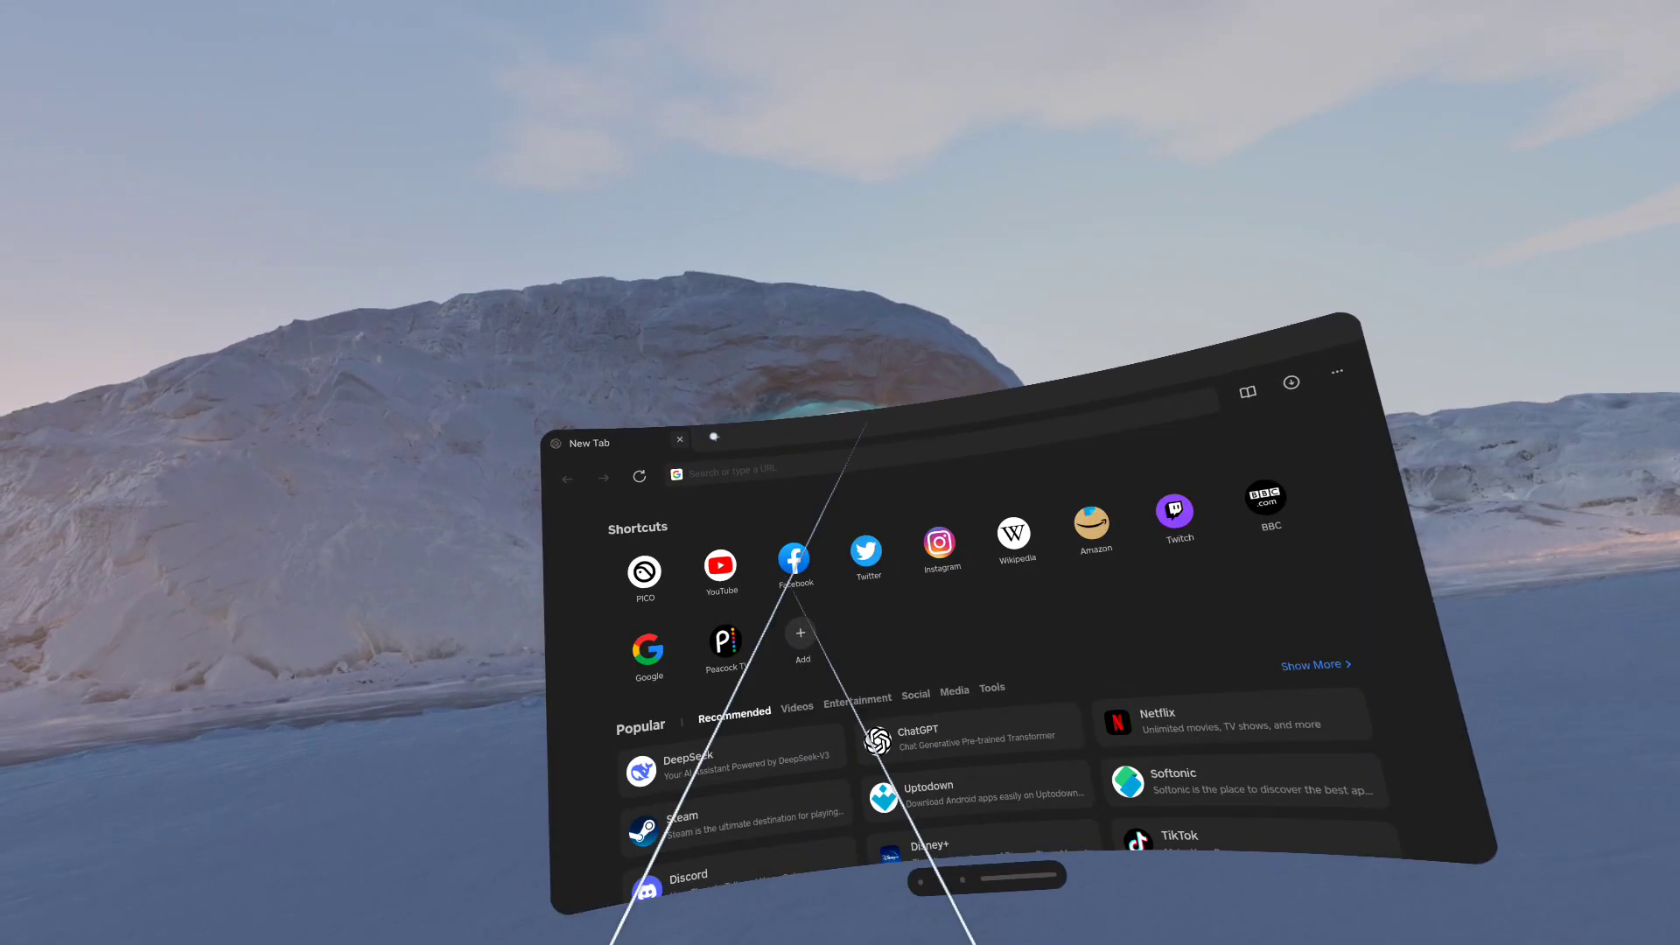
left_click(1291, 382)
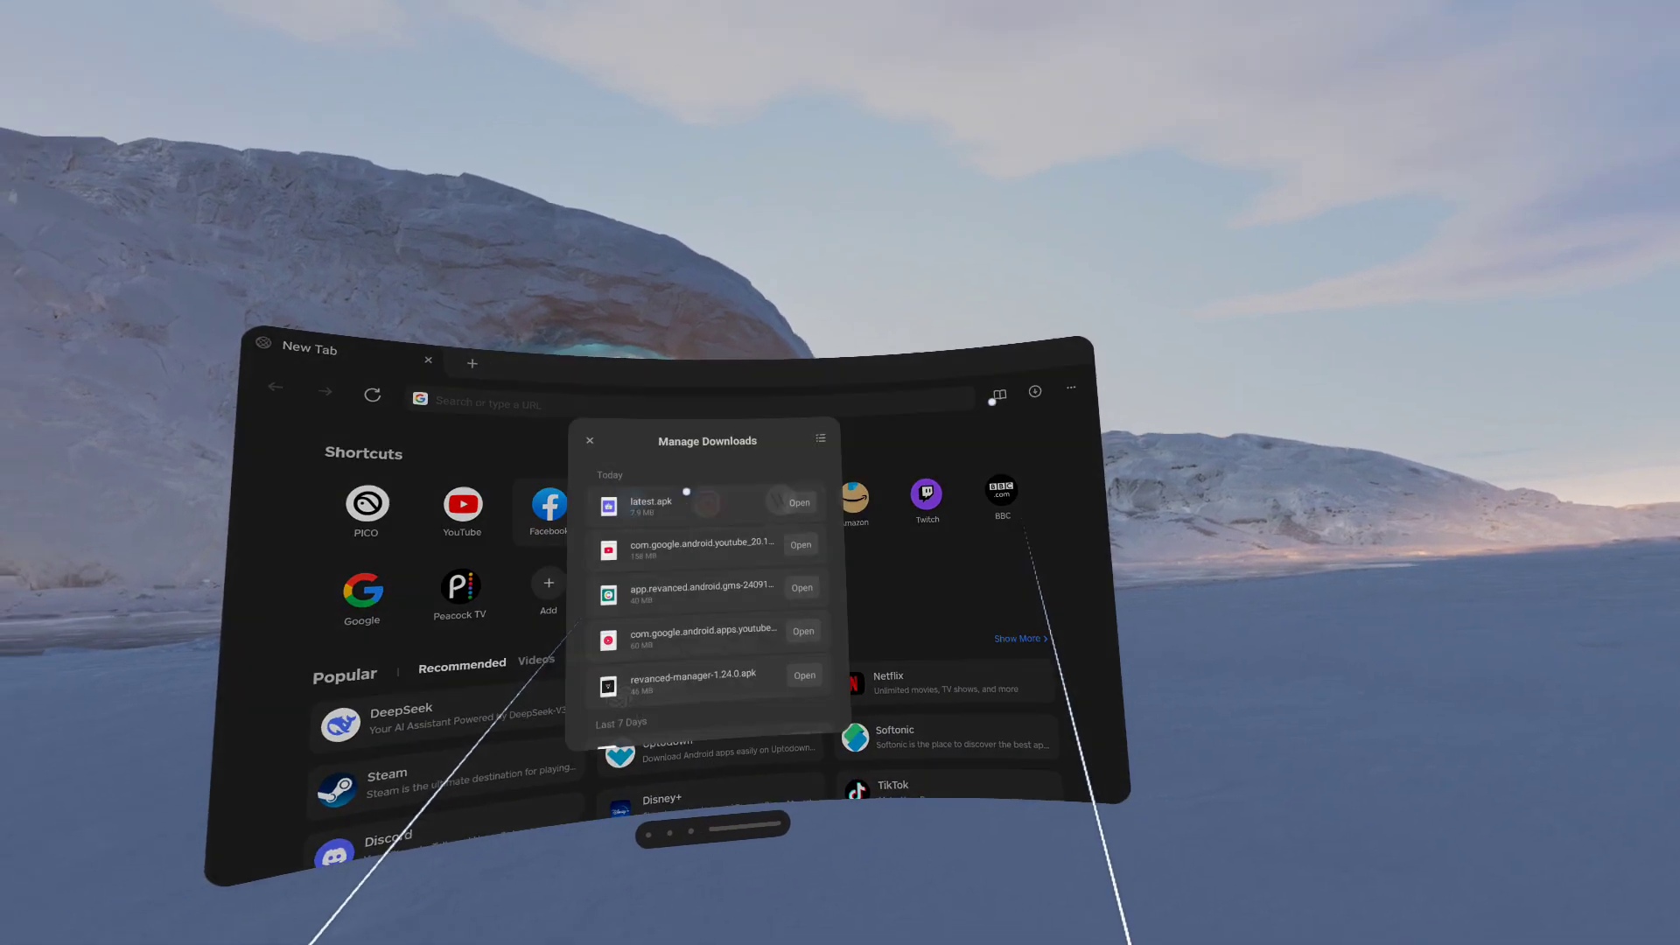
scroll(865, 524, "down", 3)
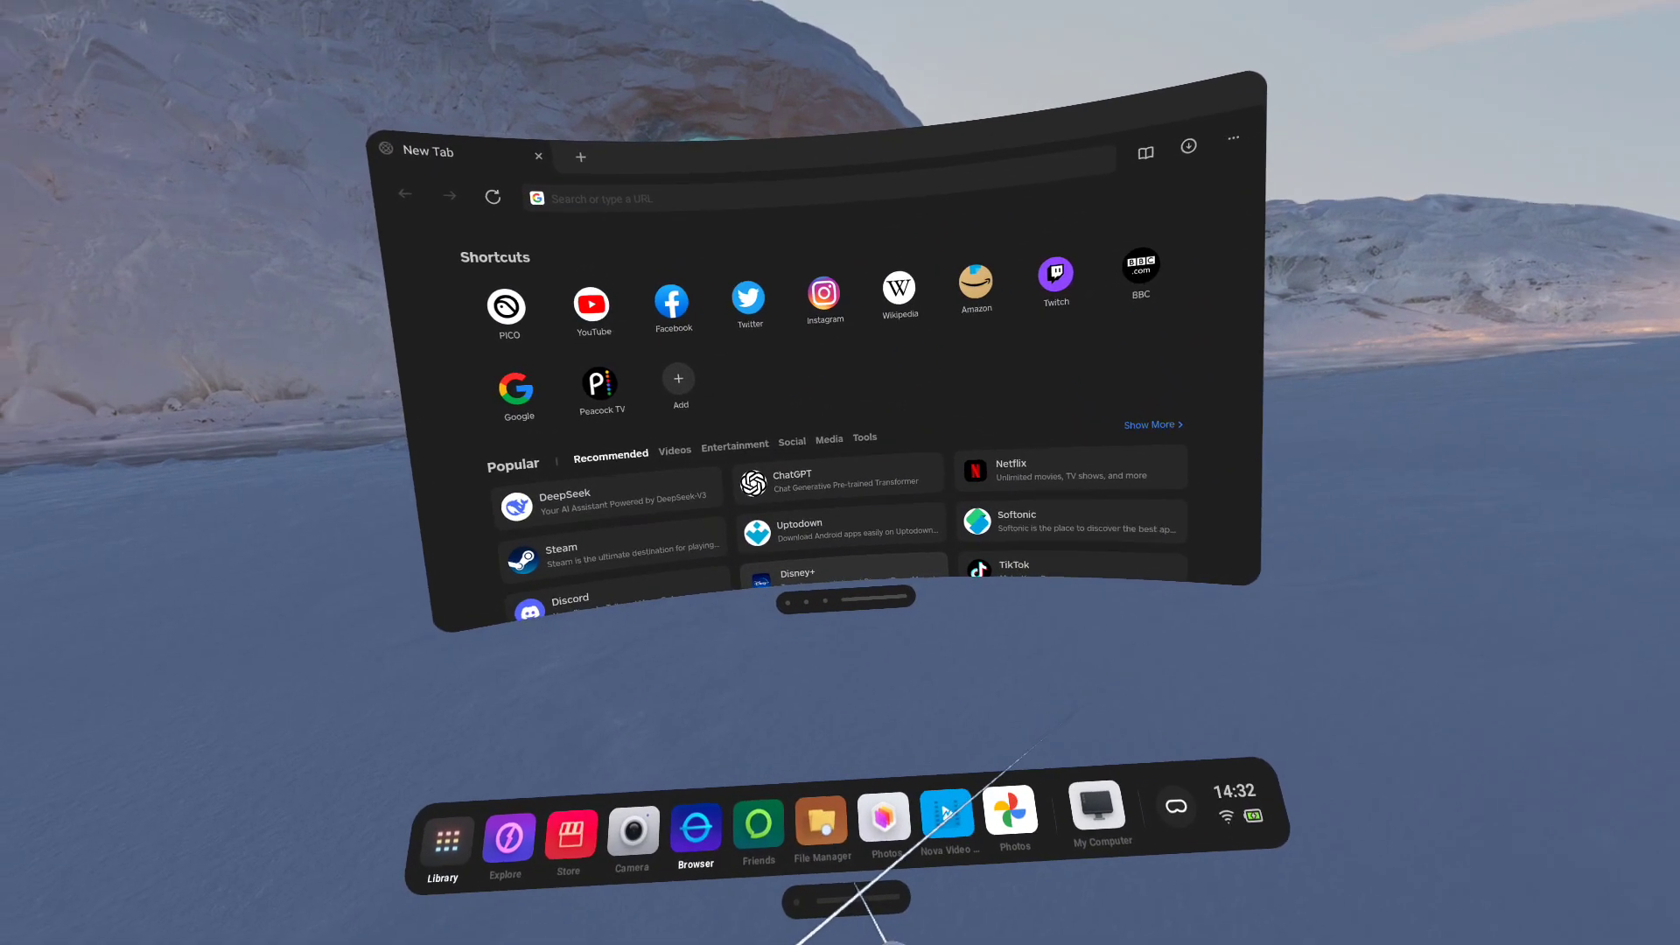
left_click(819, 805)
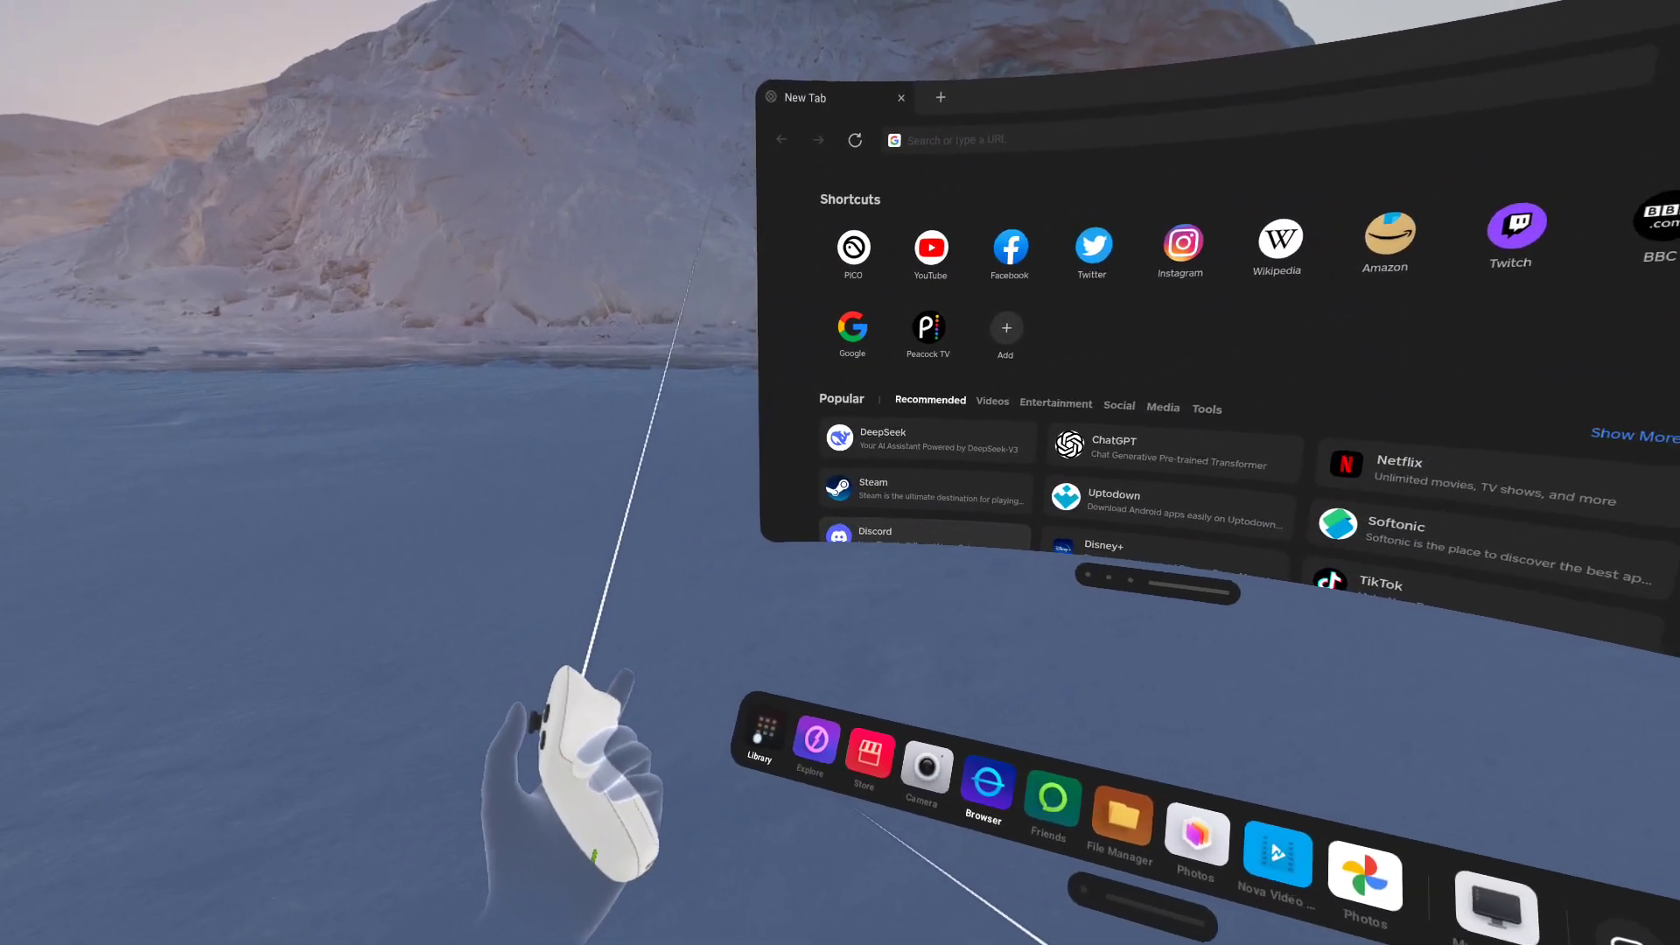
Toggle the Library from the dock, close the browser window, then reopen the Library
left_click(474, 918)
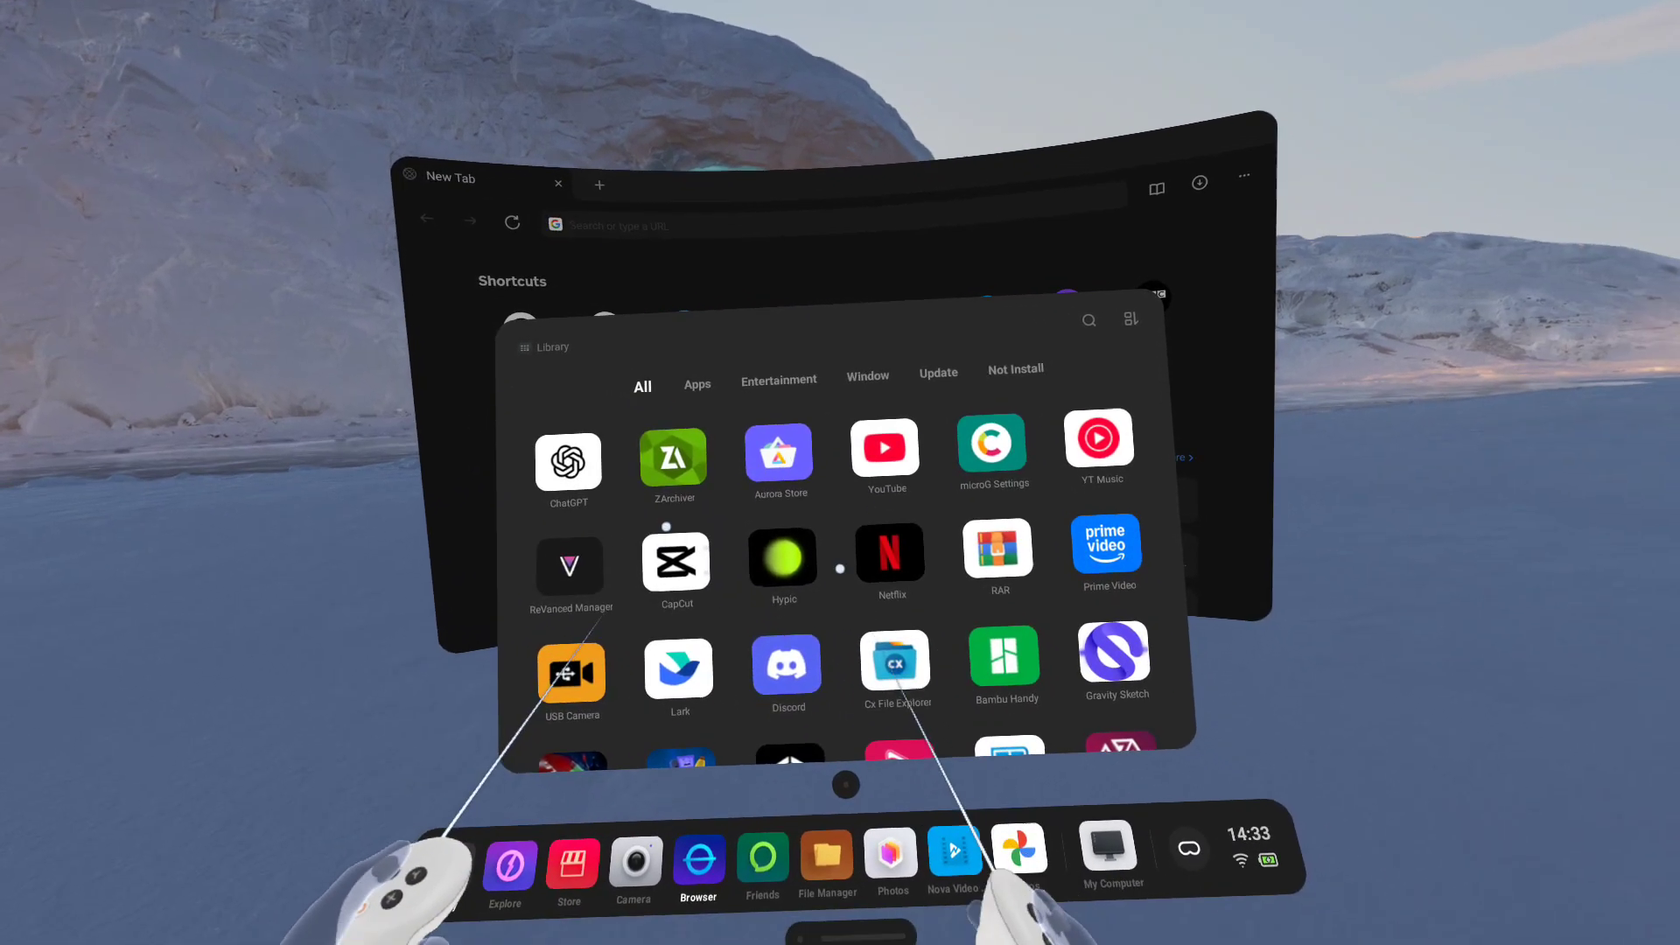
left_click(850, 774)
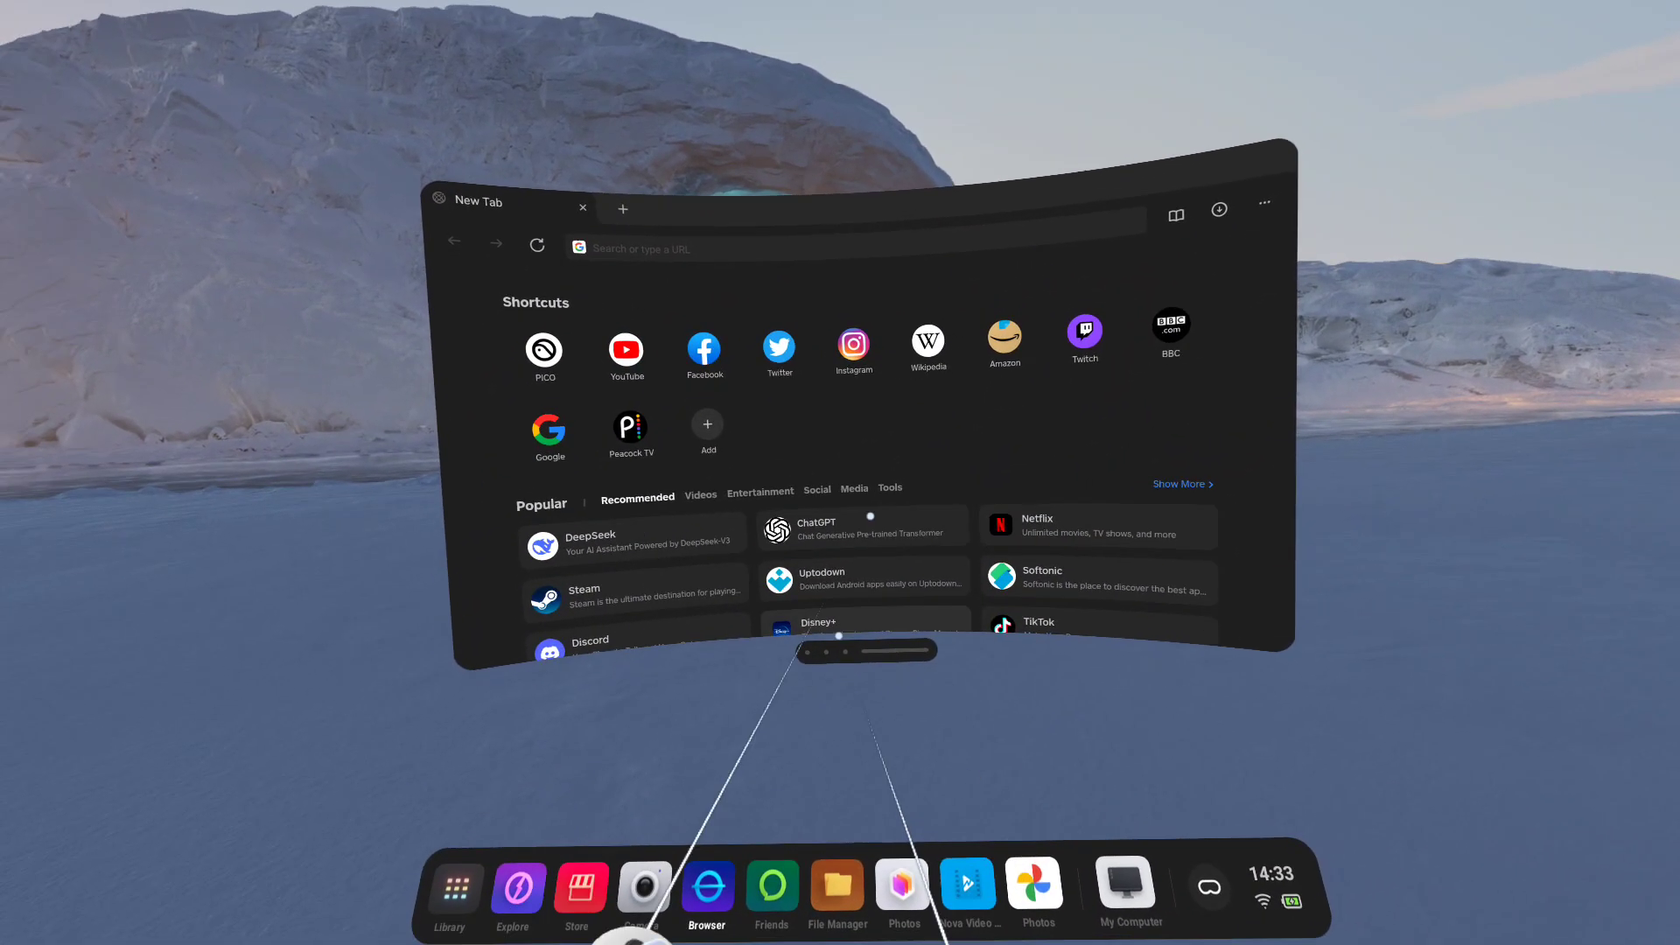
left_click(862, 645)
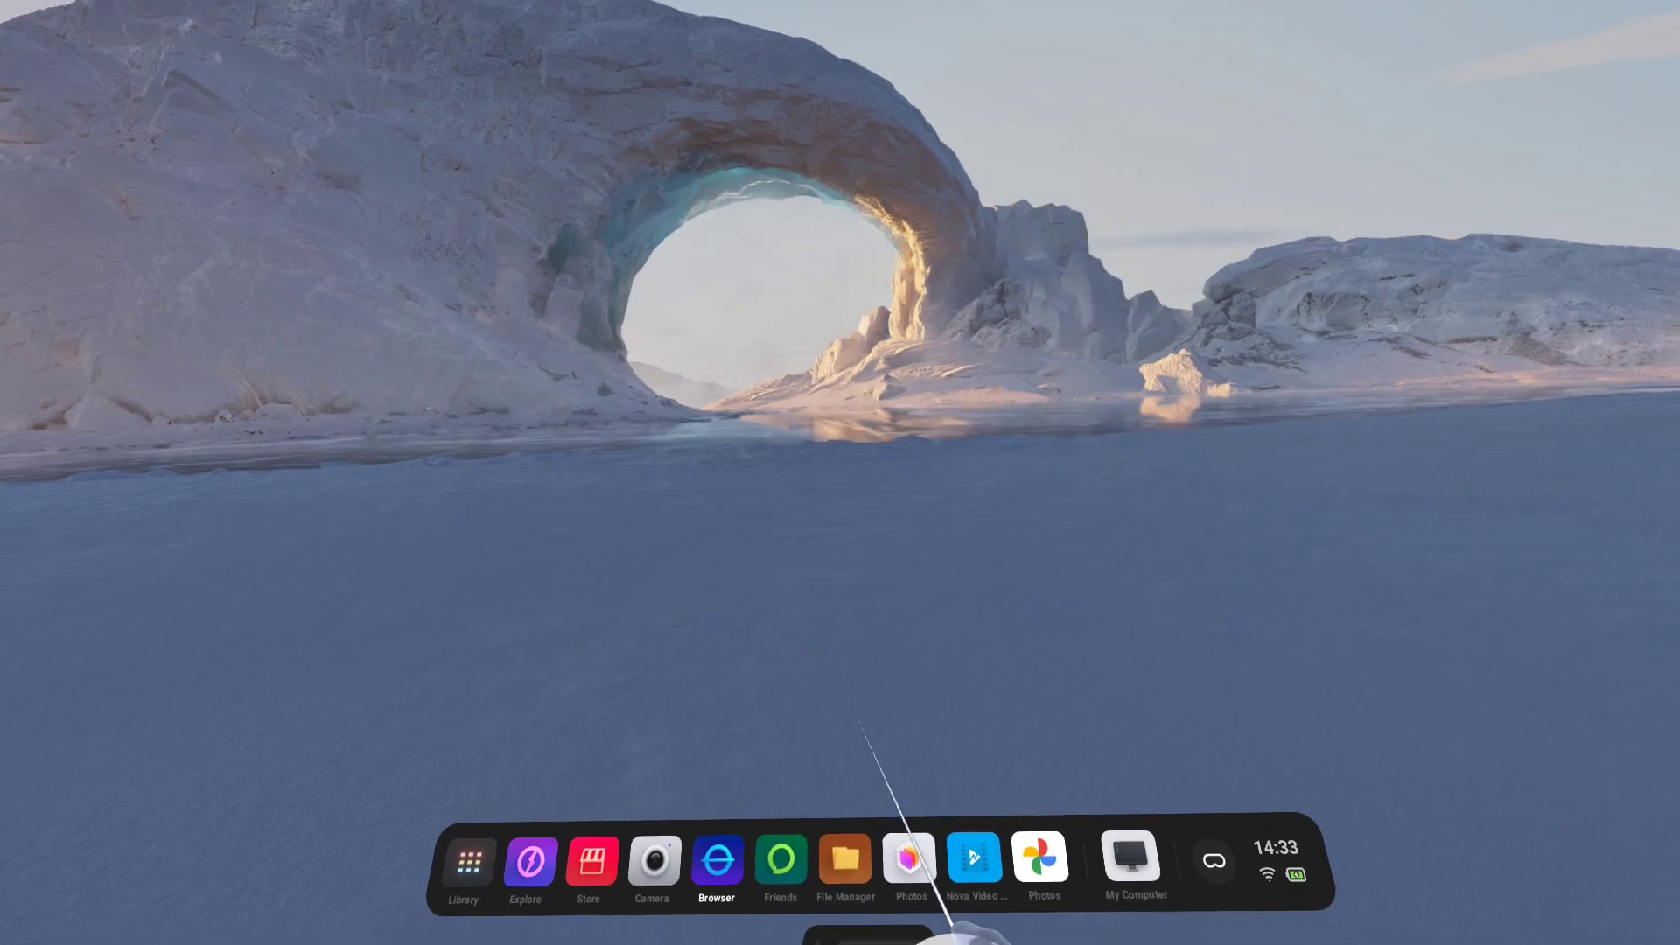
left_click(437, 797)
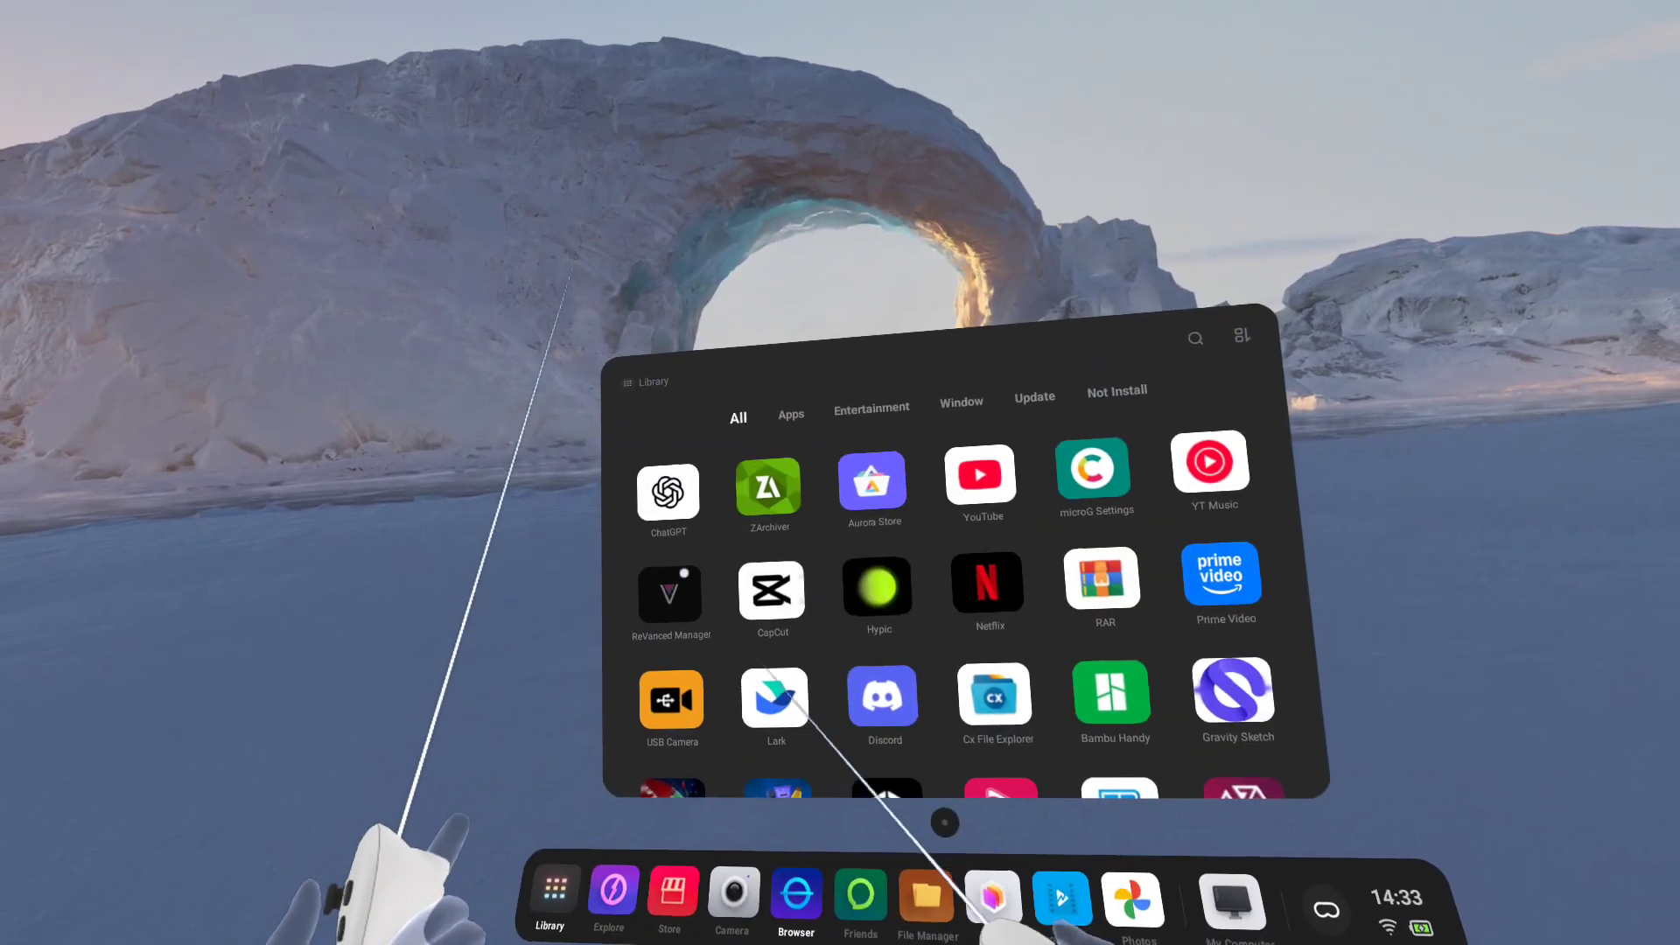
Launch Aurora Store, search 'cx file', and open Cx File Explorer
left_click(847, 507)
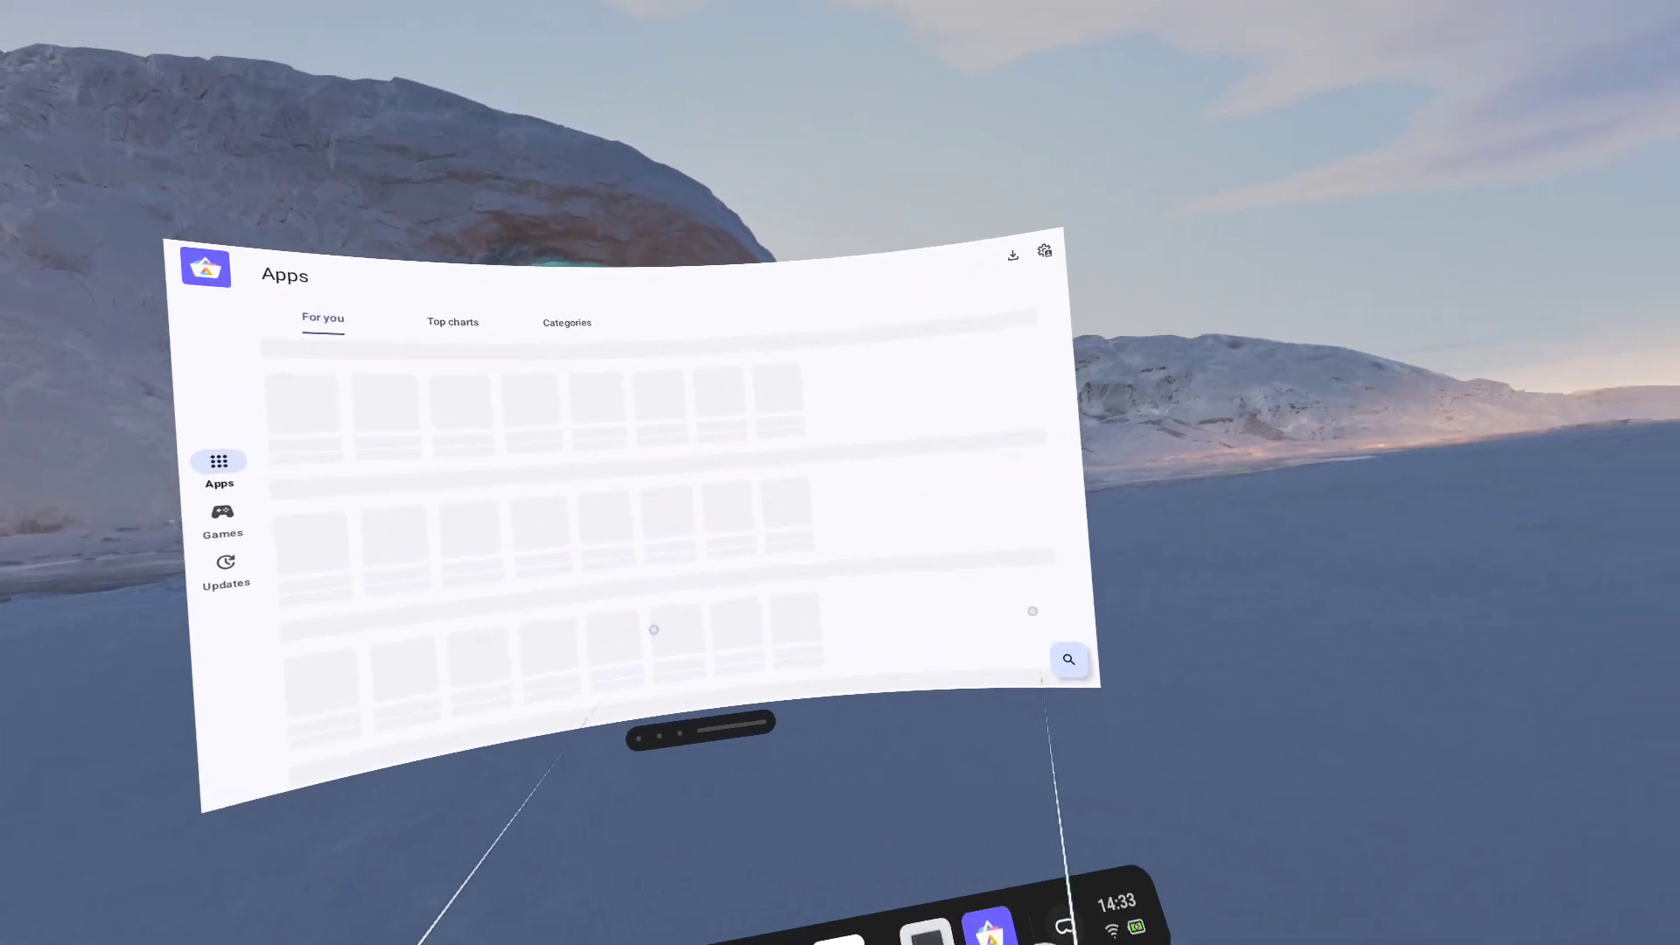
left_click(1054, 644)
type("c")
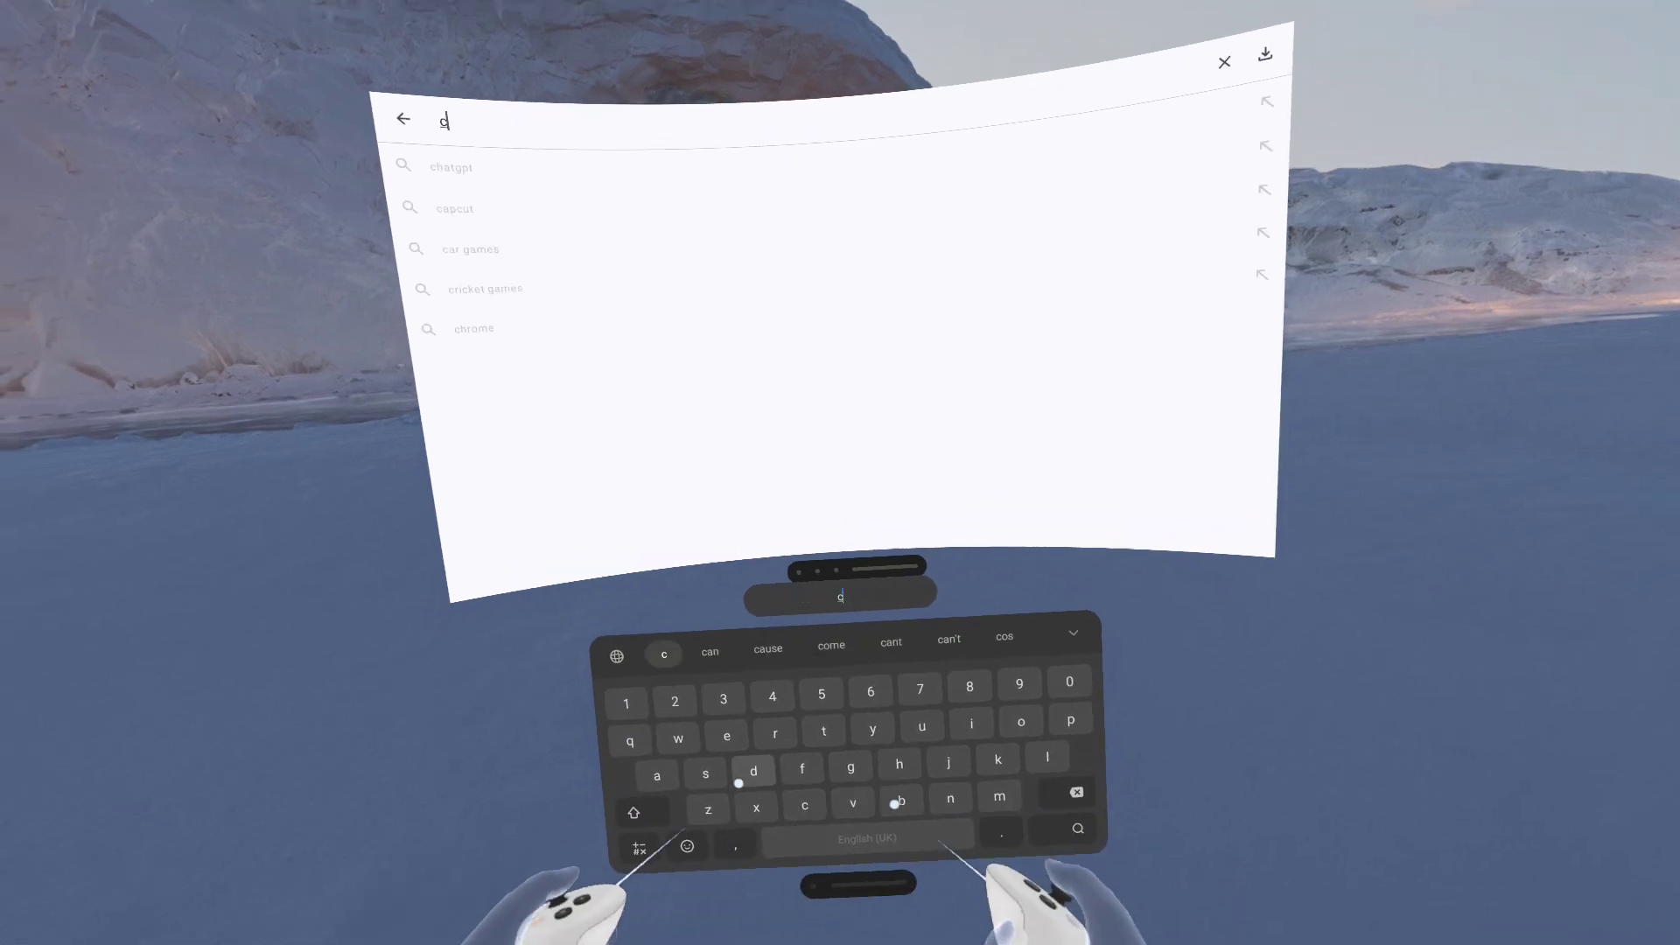
type("x file")
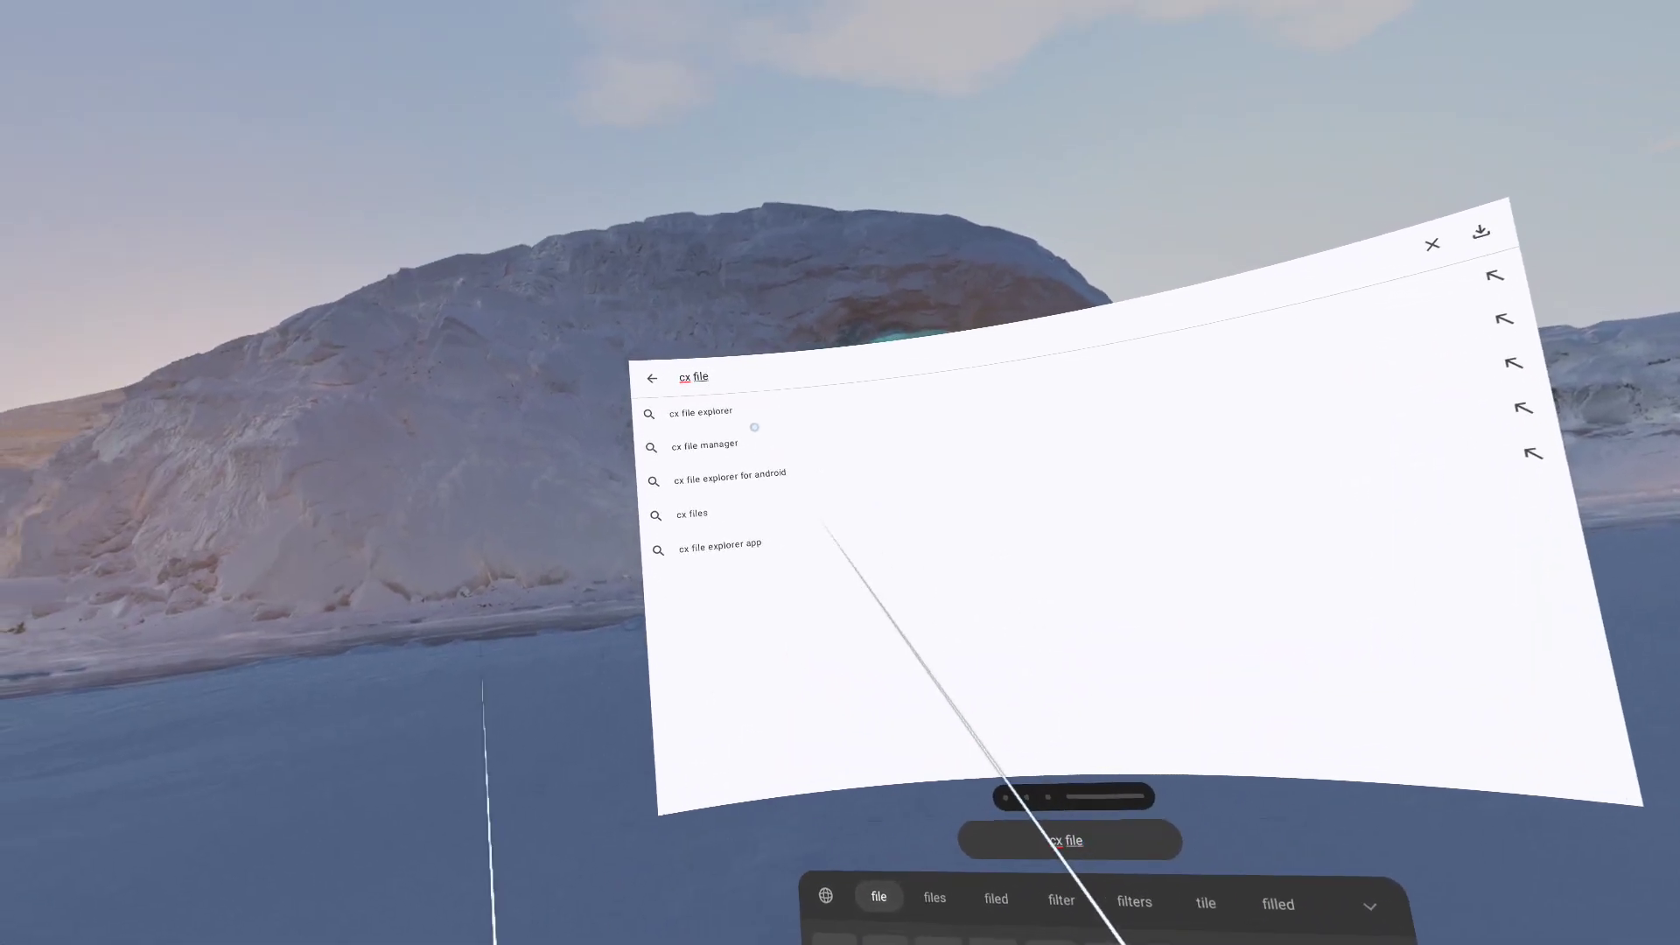
left_click(748, 420)
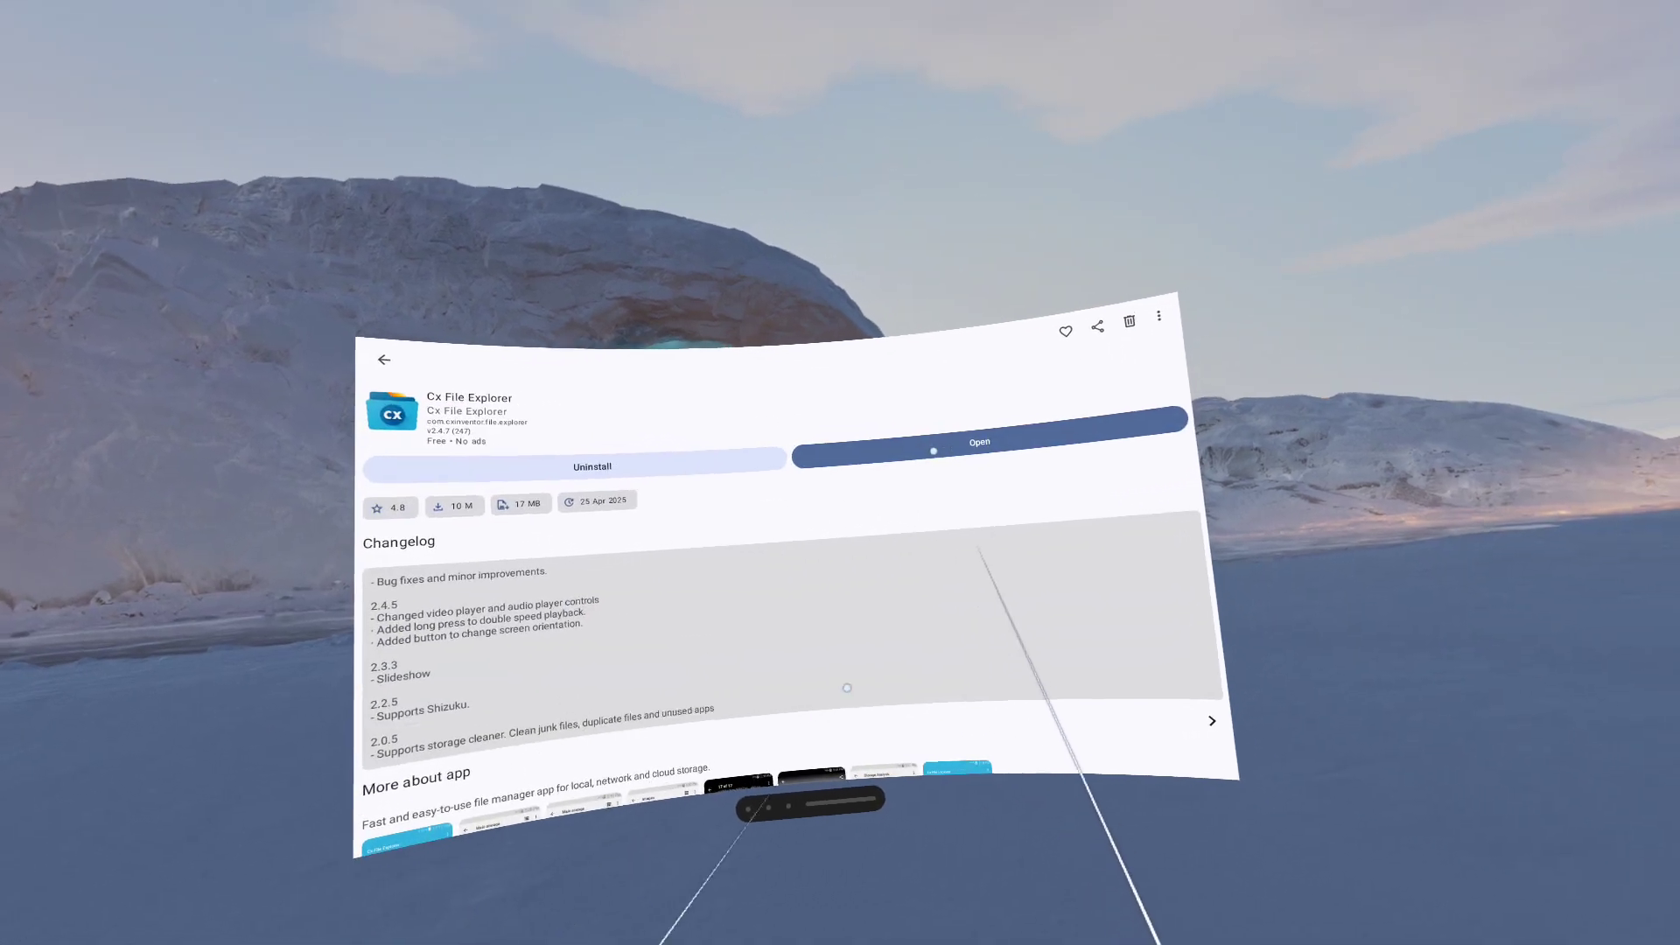
left_click(970, 412)
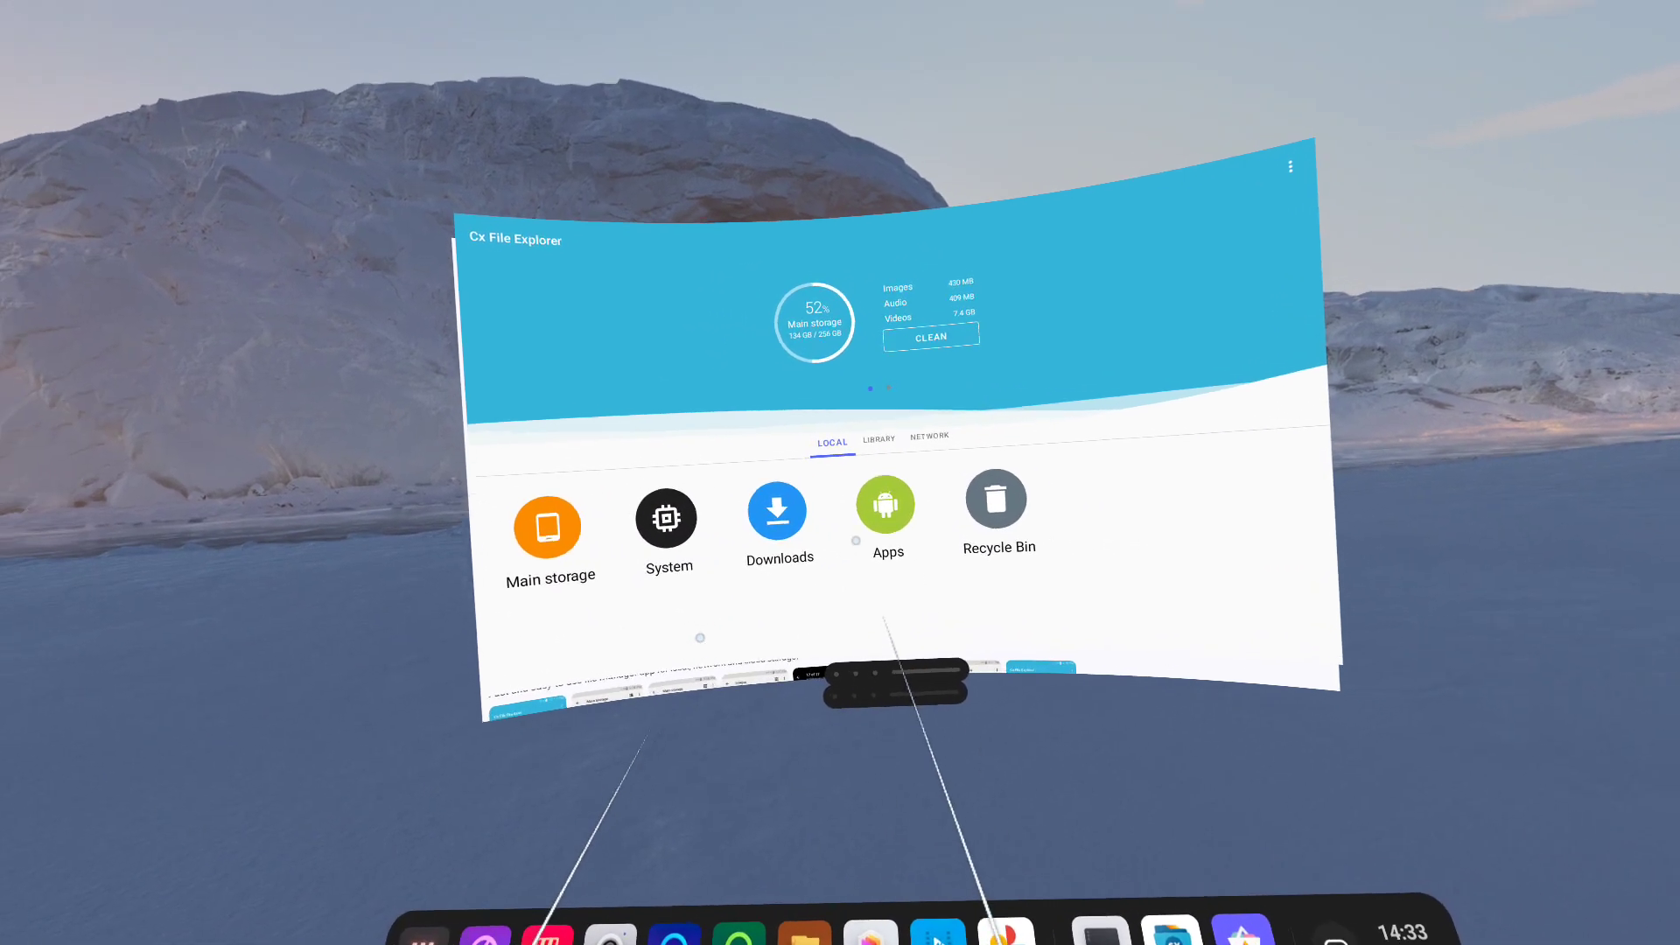
Play pico_panel.mp4 from the Videos library, then back out to the Library categories
left_click(875, 459)
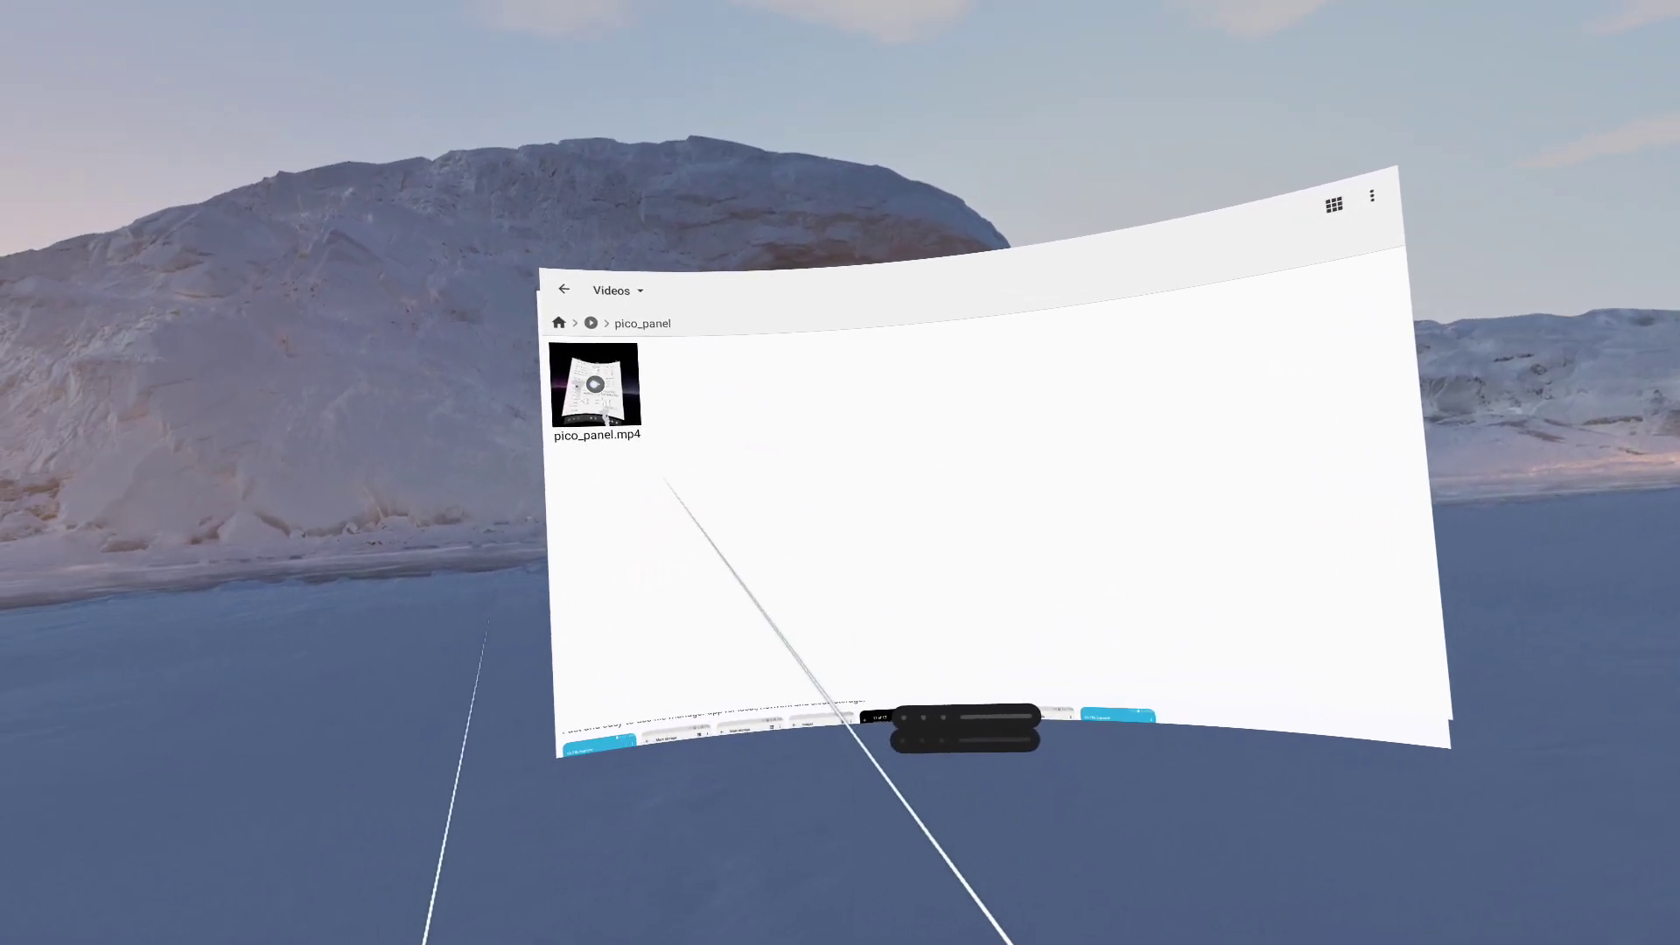
left_click(446, 359)
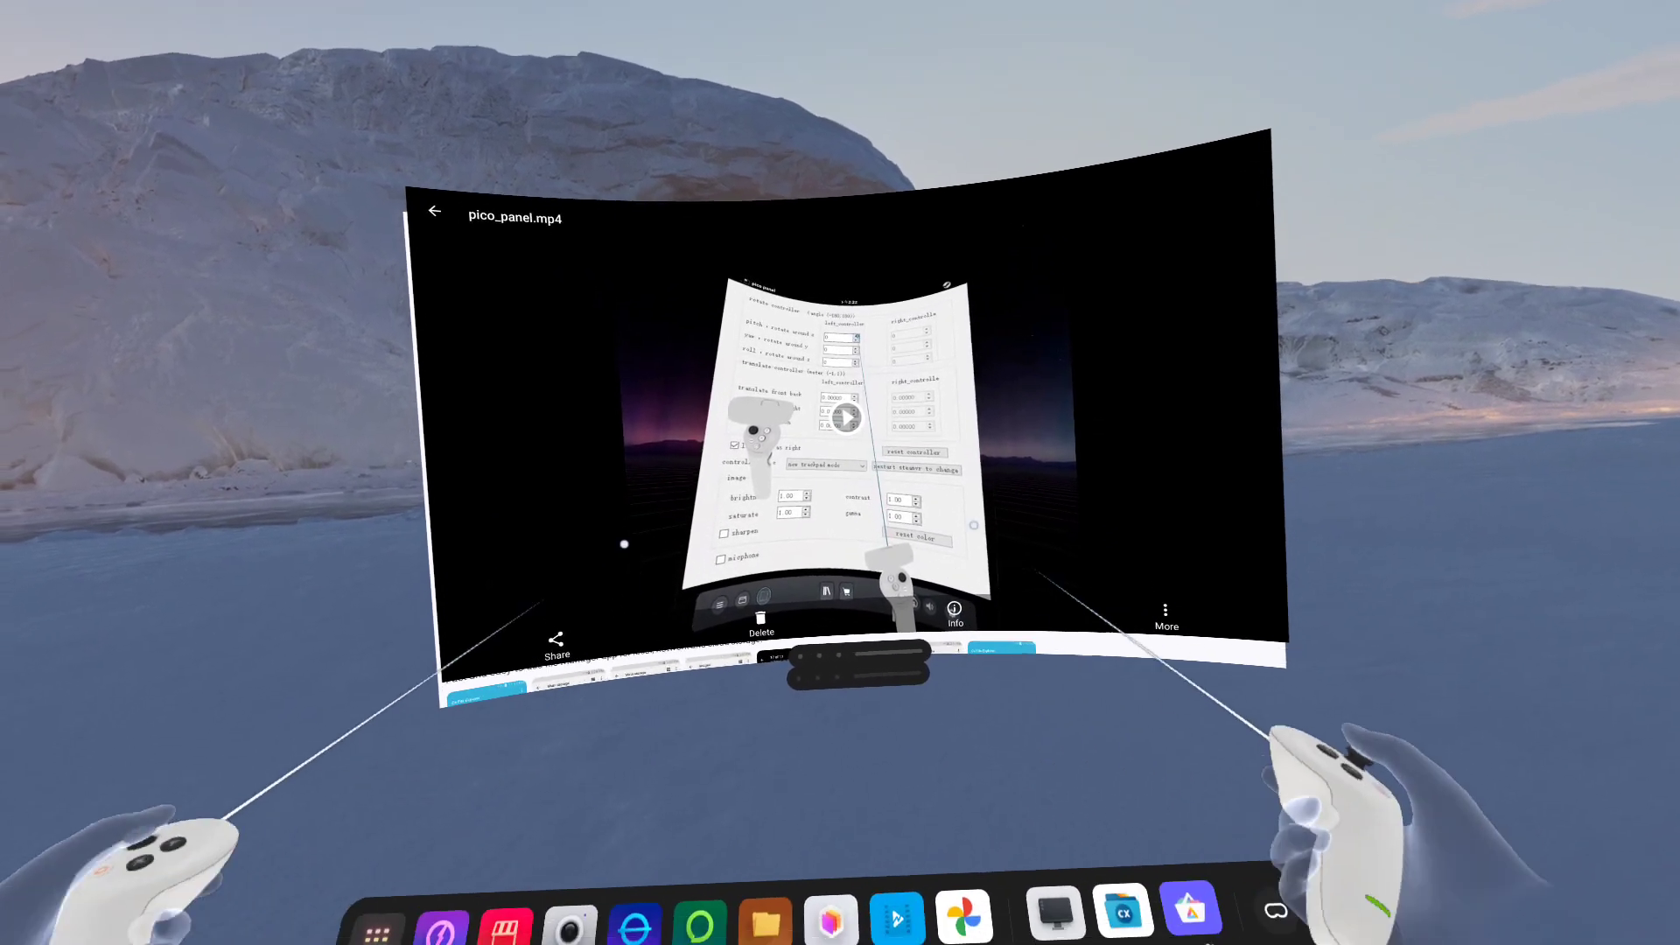
left_click(844, 450)
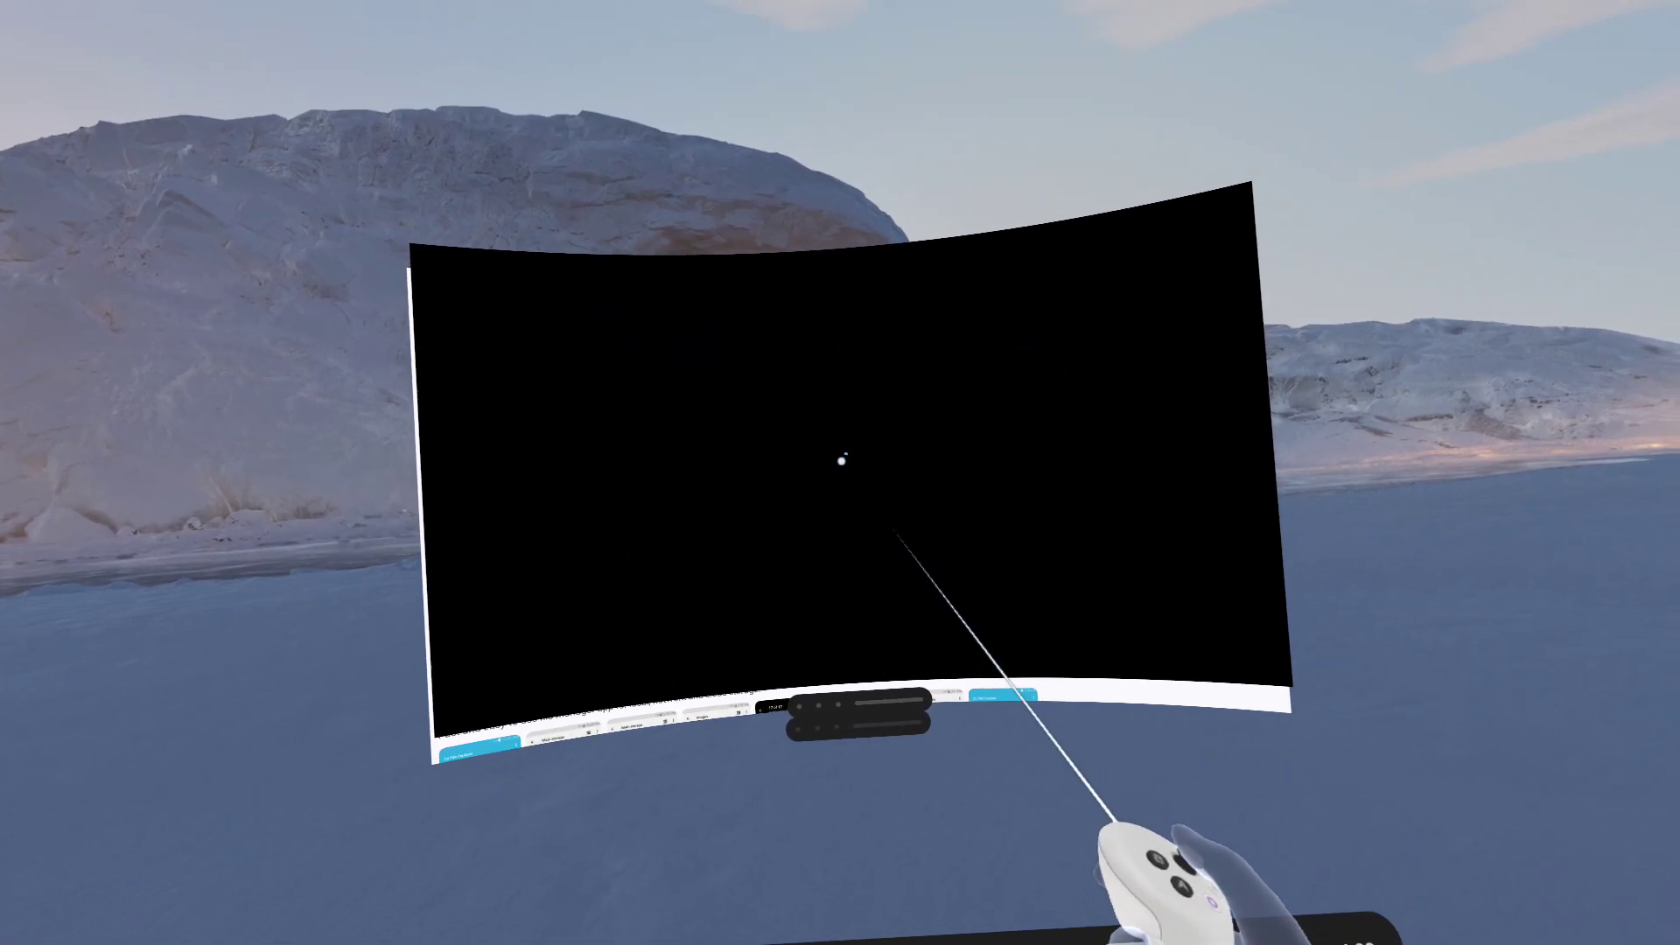
key("Escape")
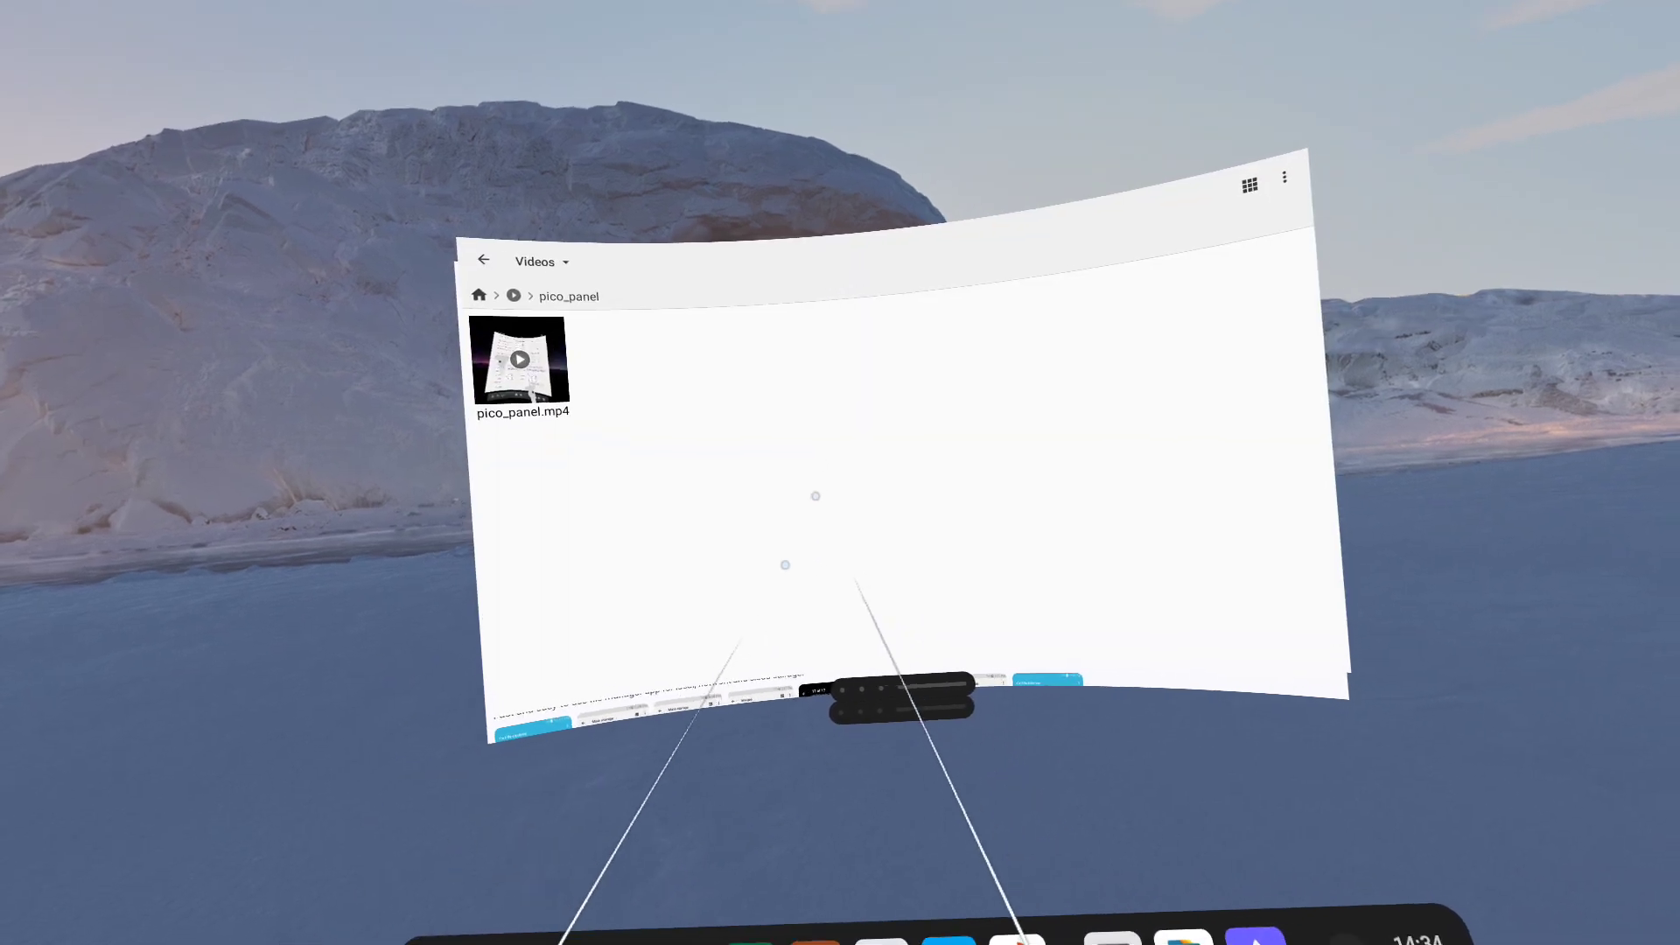
key("Escape")
key("Escape")
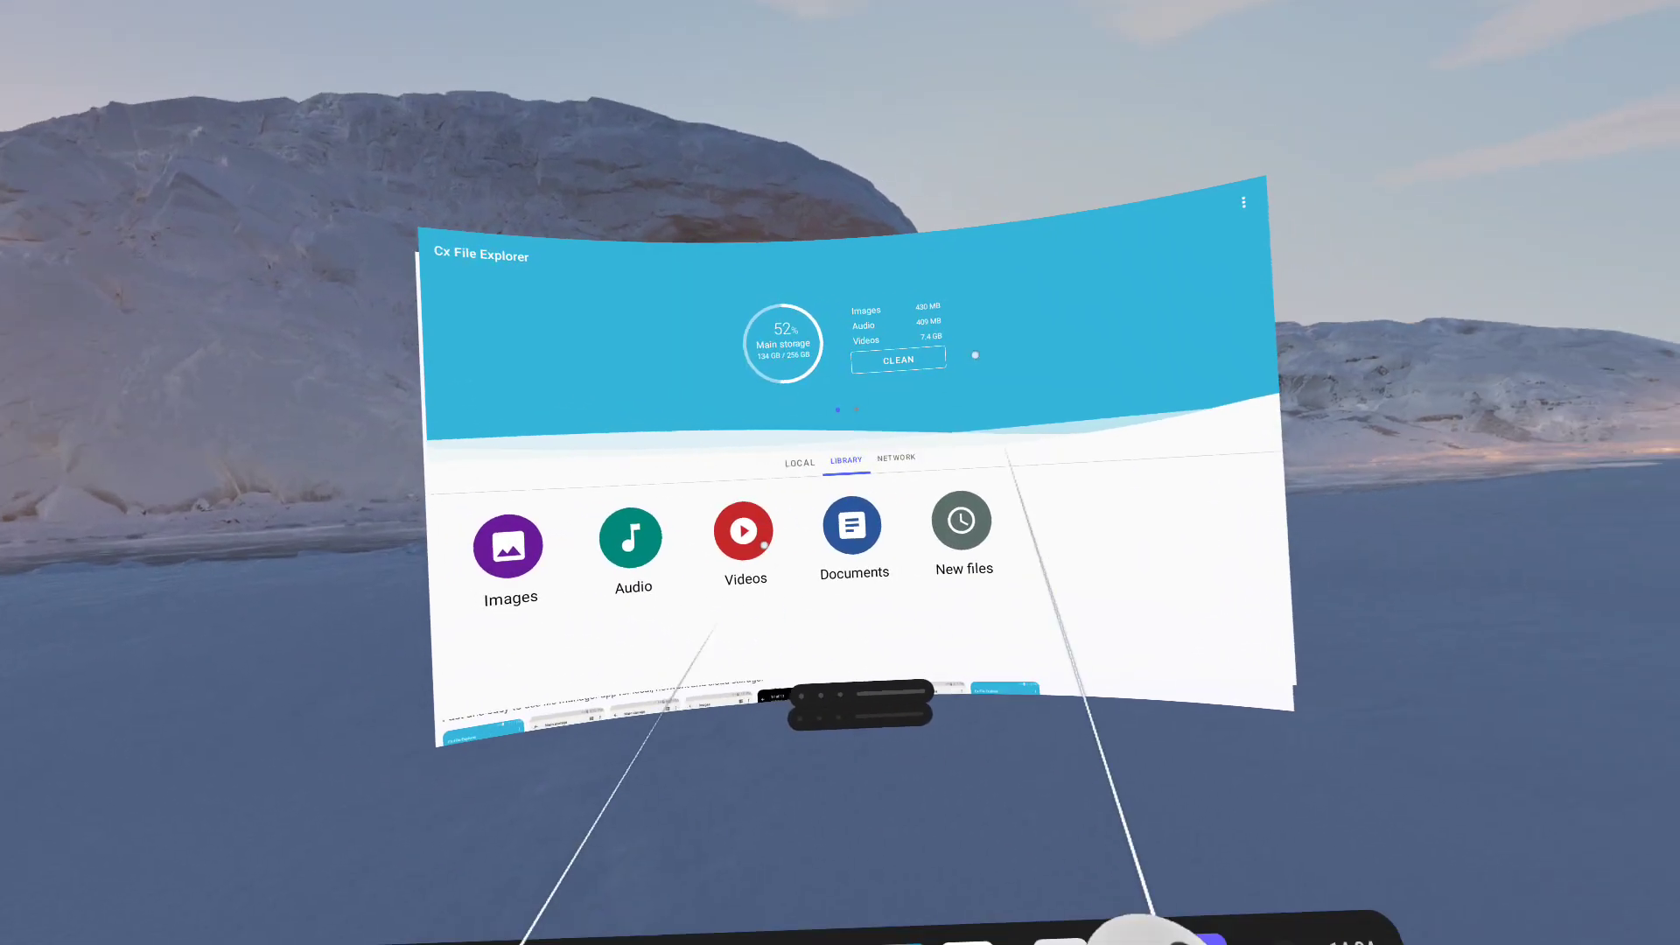
Return to local storage, peek into System, then open and browse Main storage
left_click(800, 440)
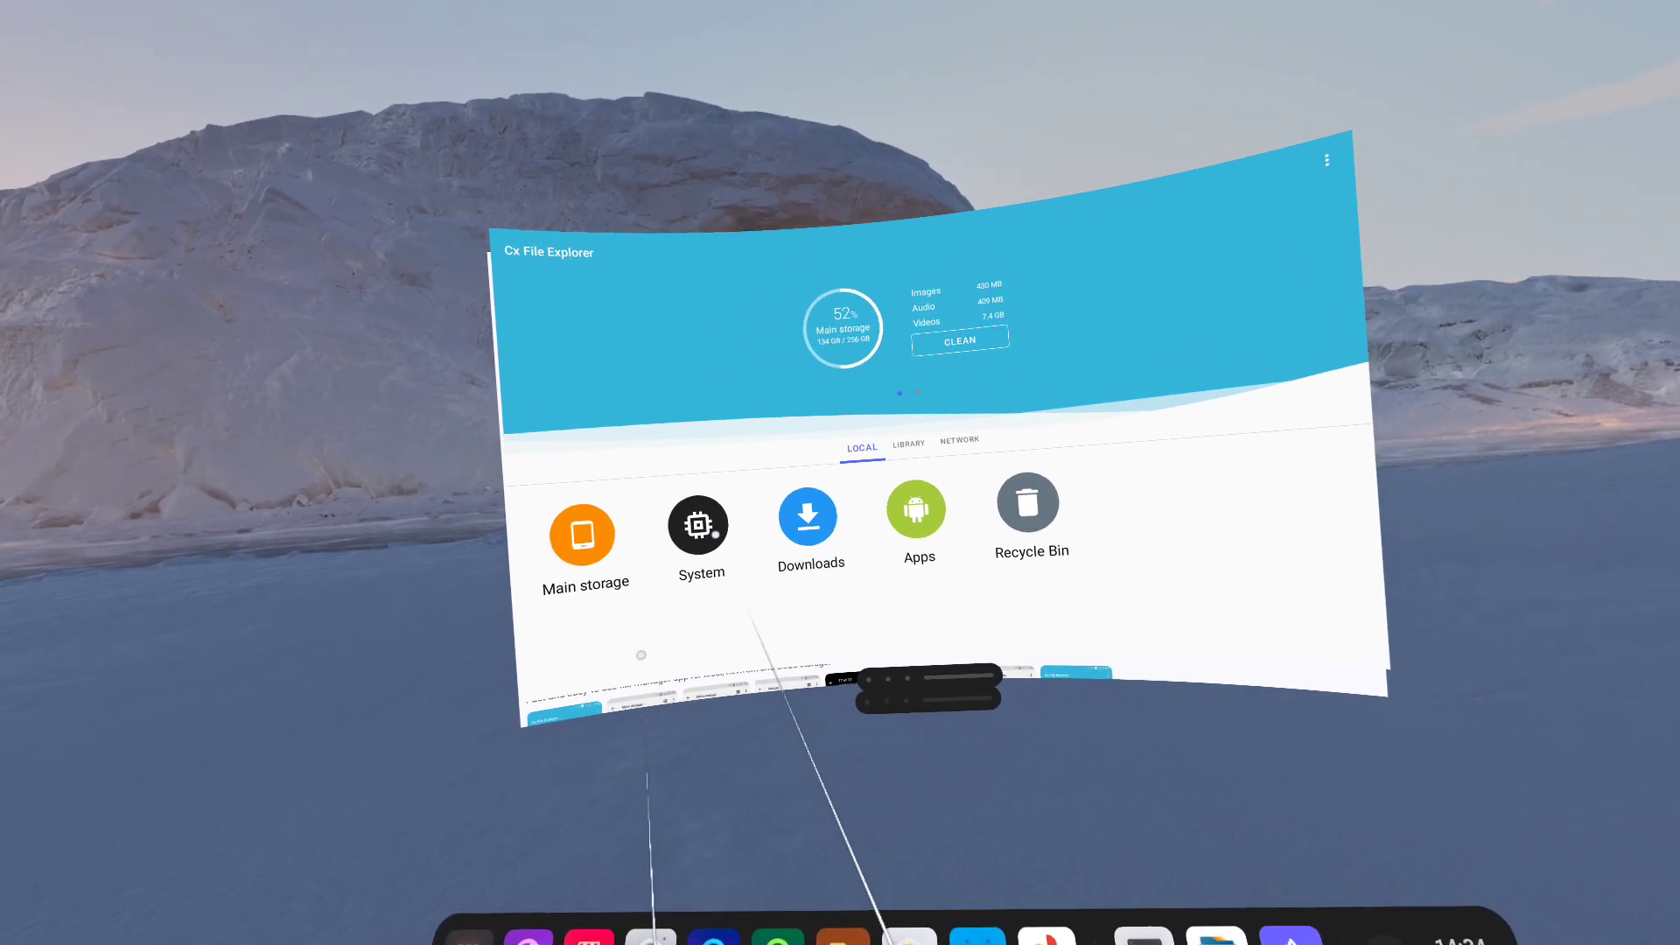
left_click(705, 514)
key("Escape")
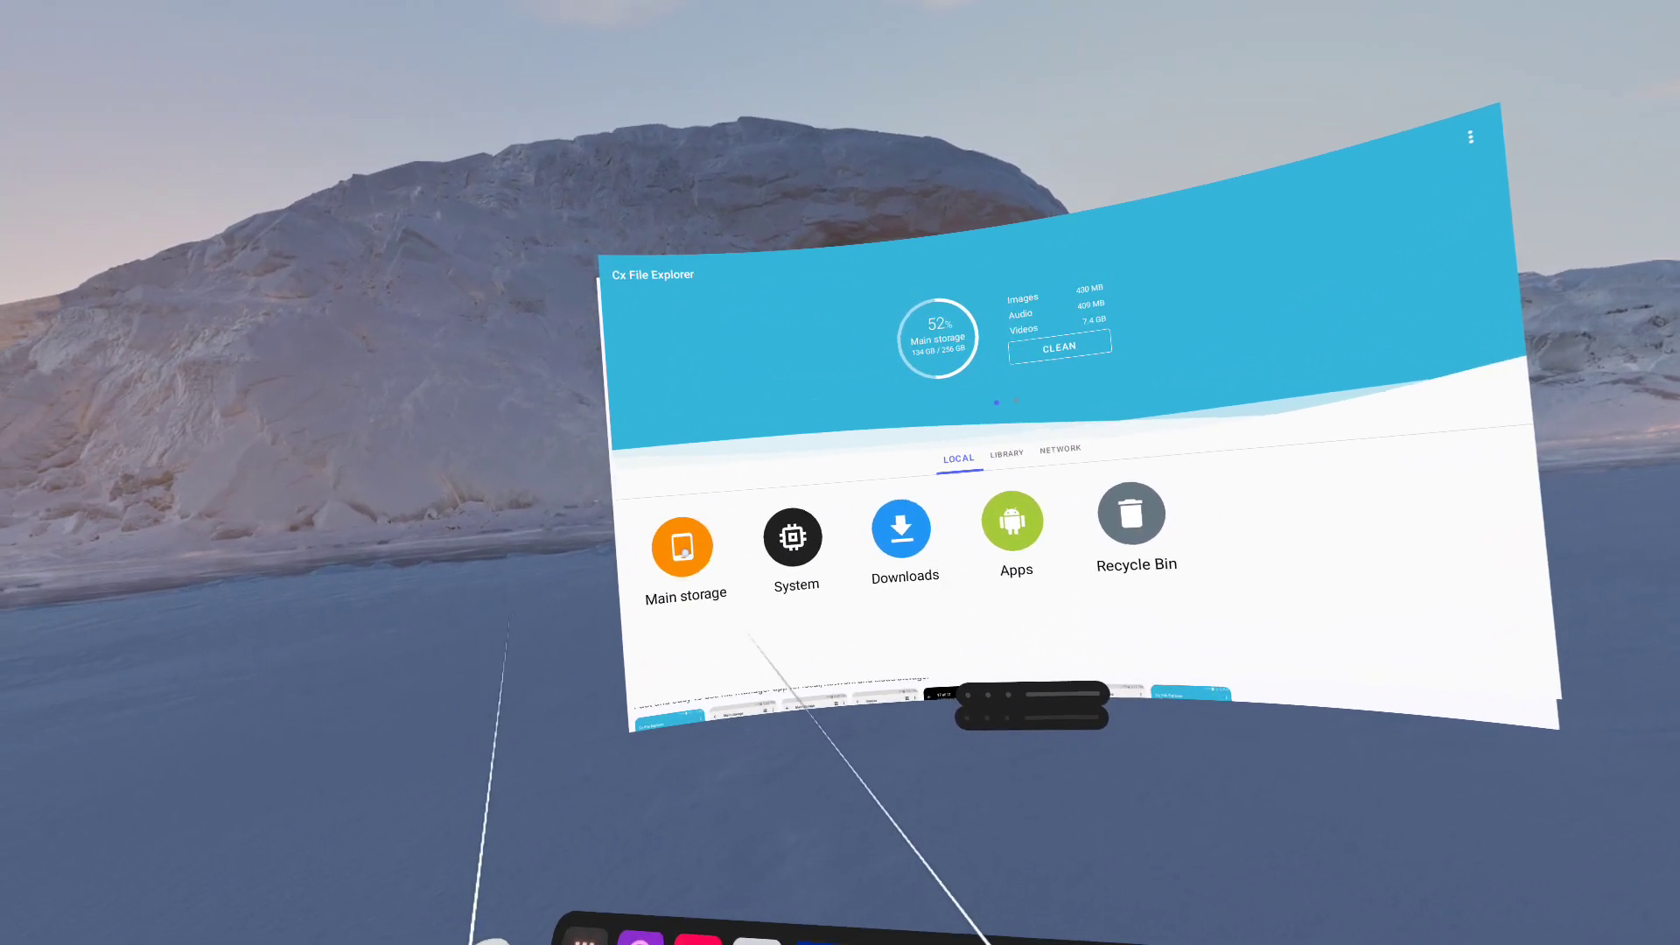
left_click(684, 573)
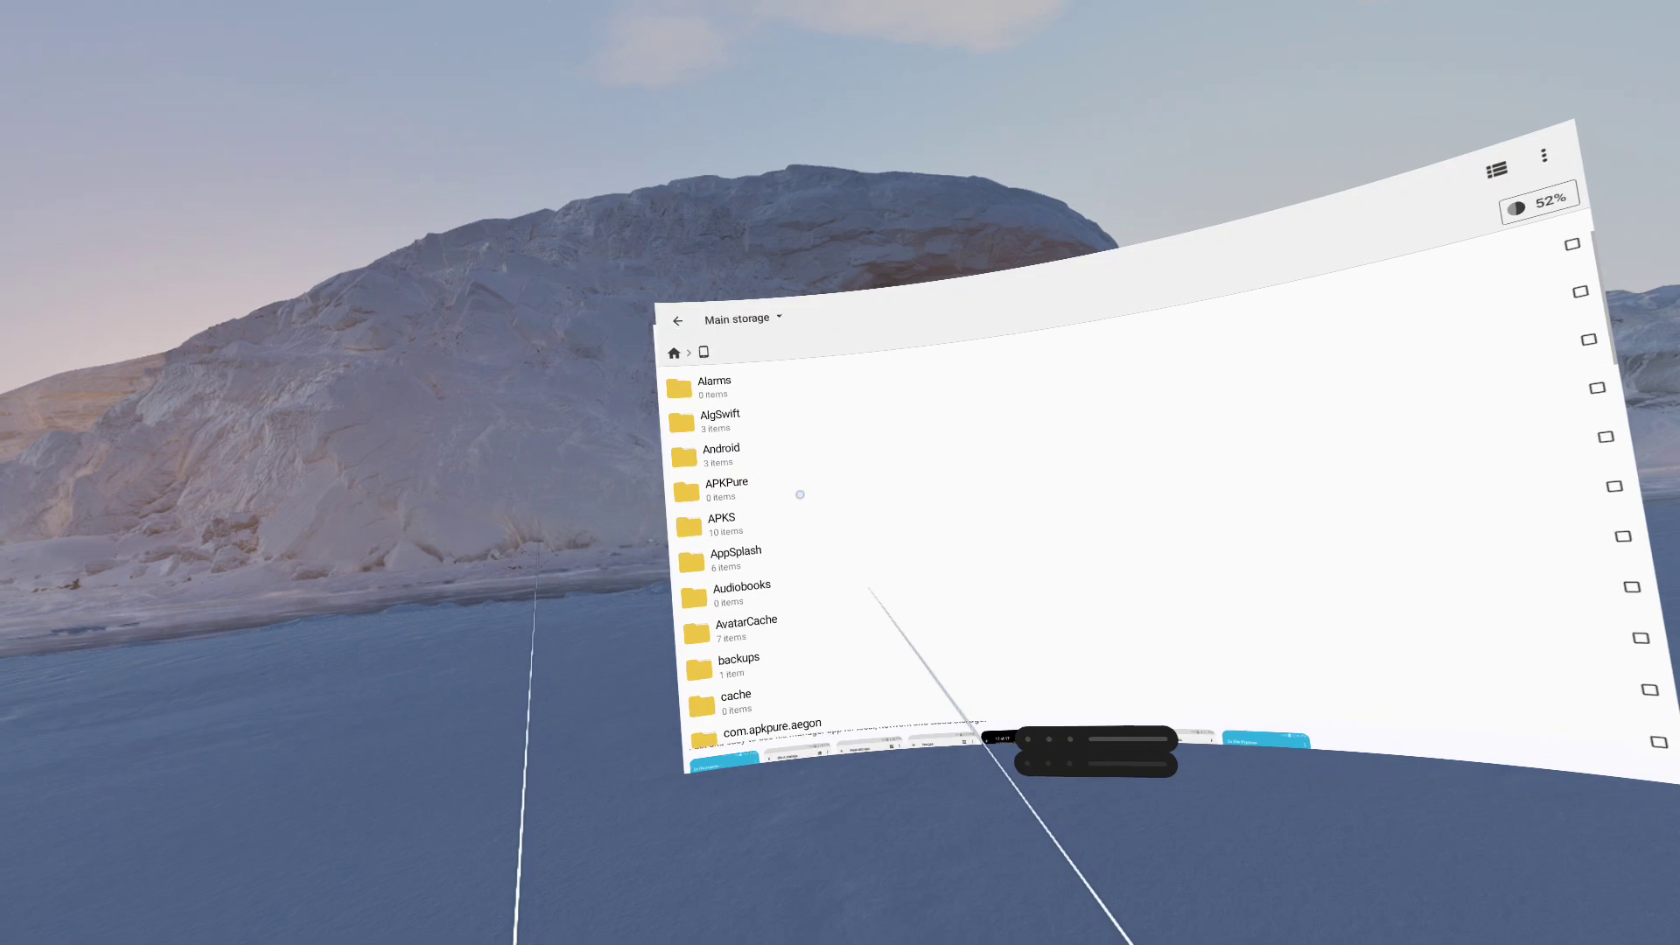
scroll(840, 447, "down", 15)
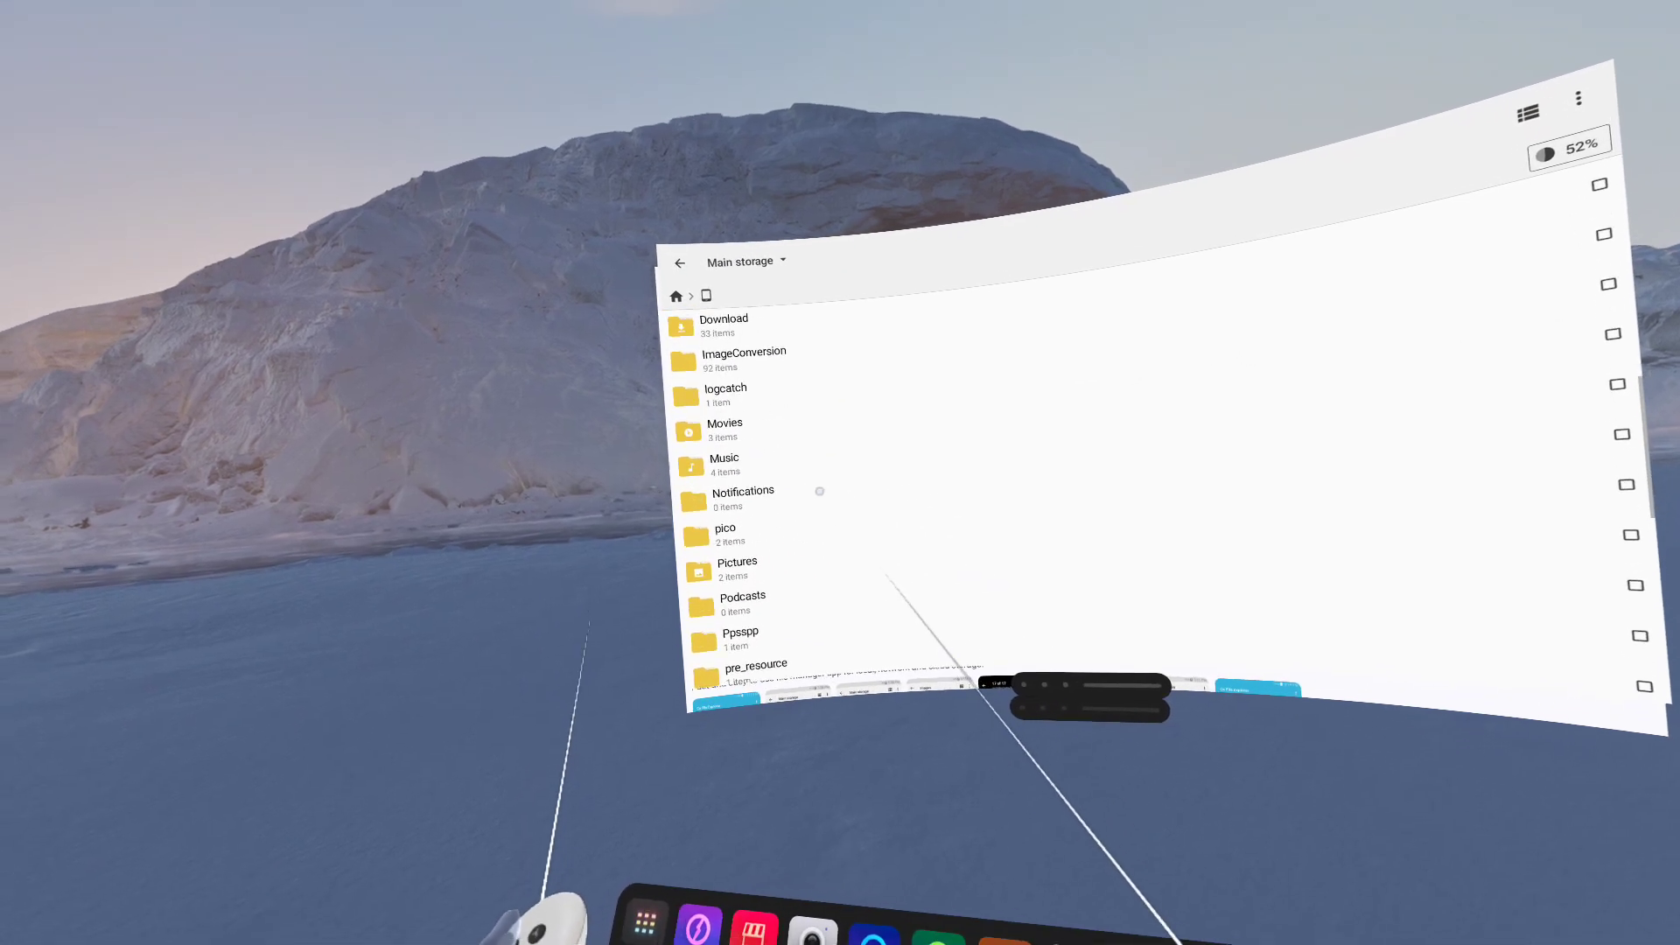
scroll(804, 500, "down", 8)
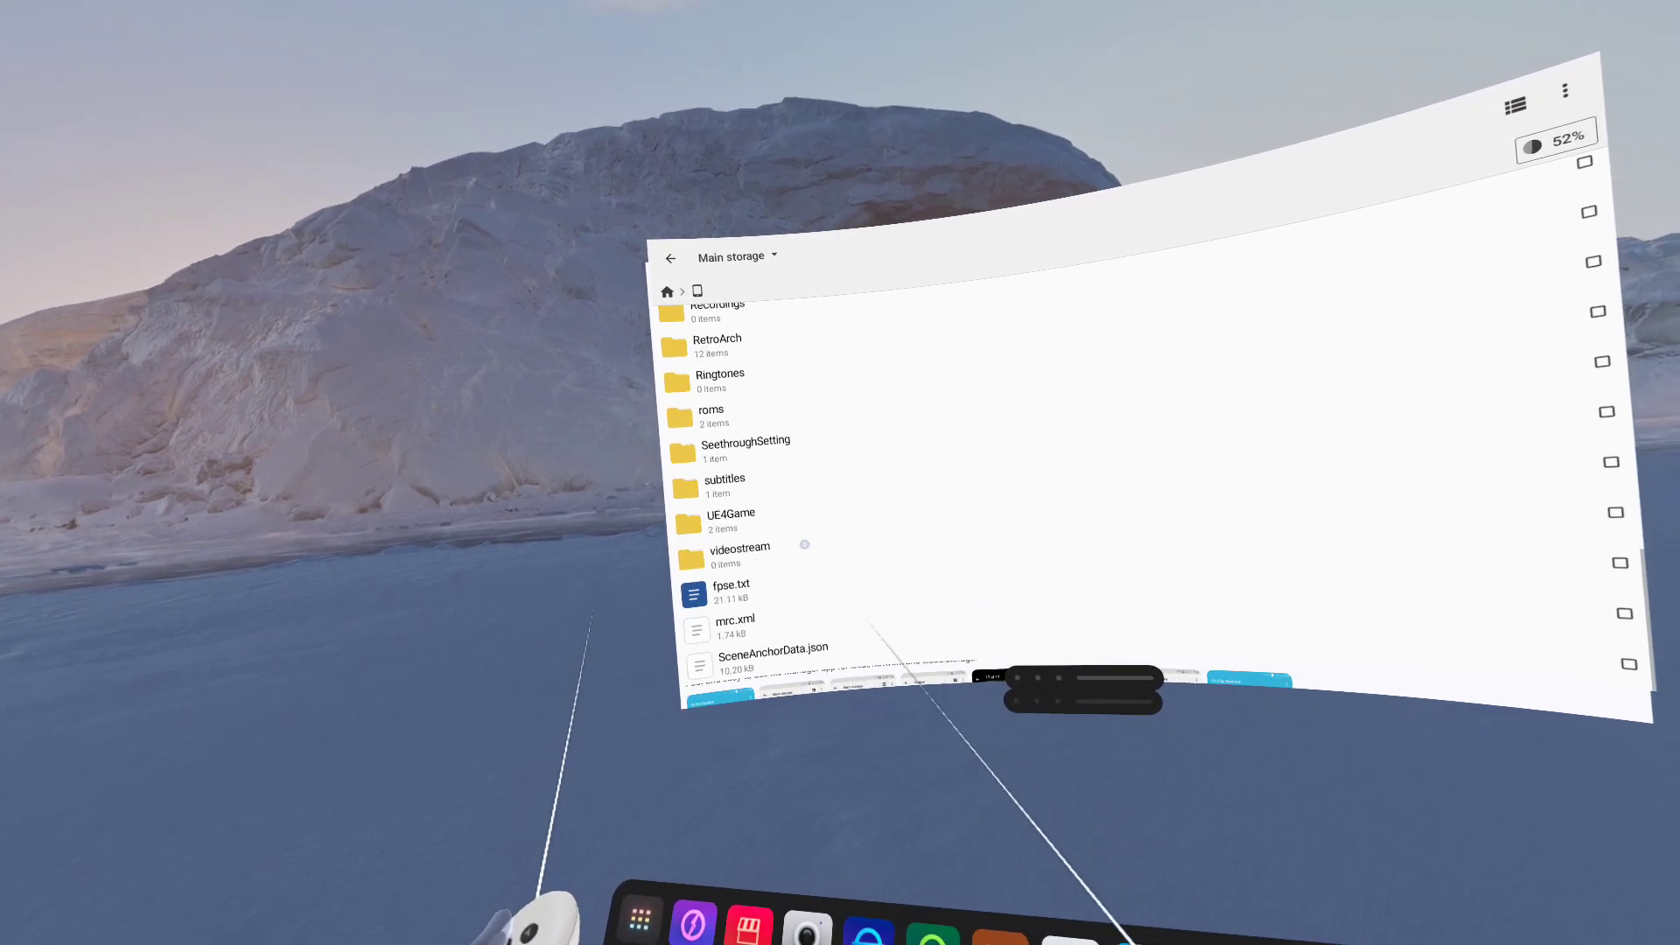
scroll(867, 592, "up", 20)
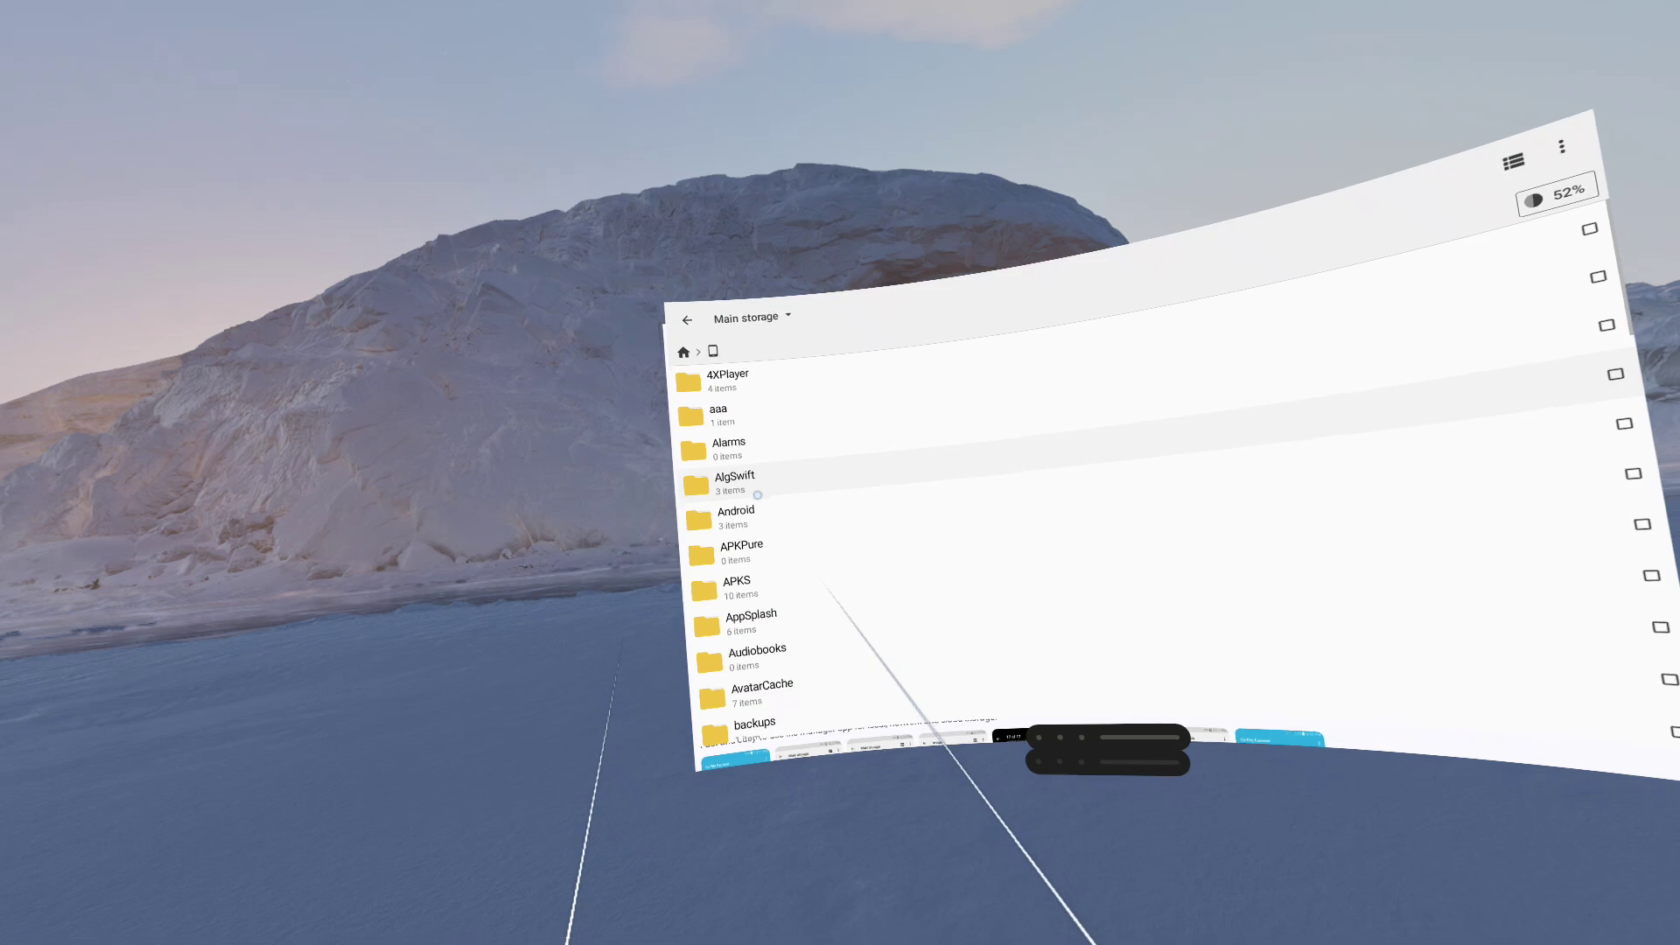
Browse the app folders in Android > data, then back out to the home screen
left_click(760, 501)
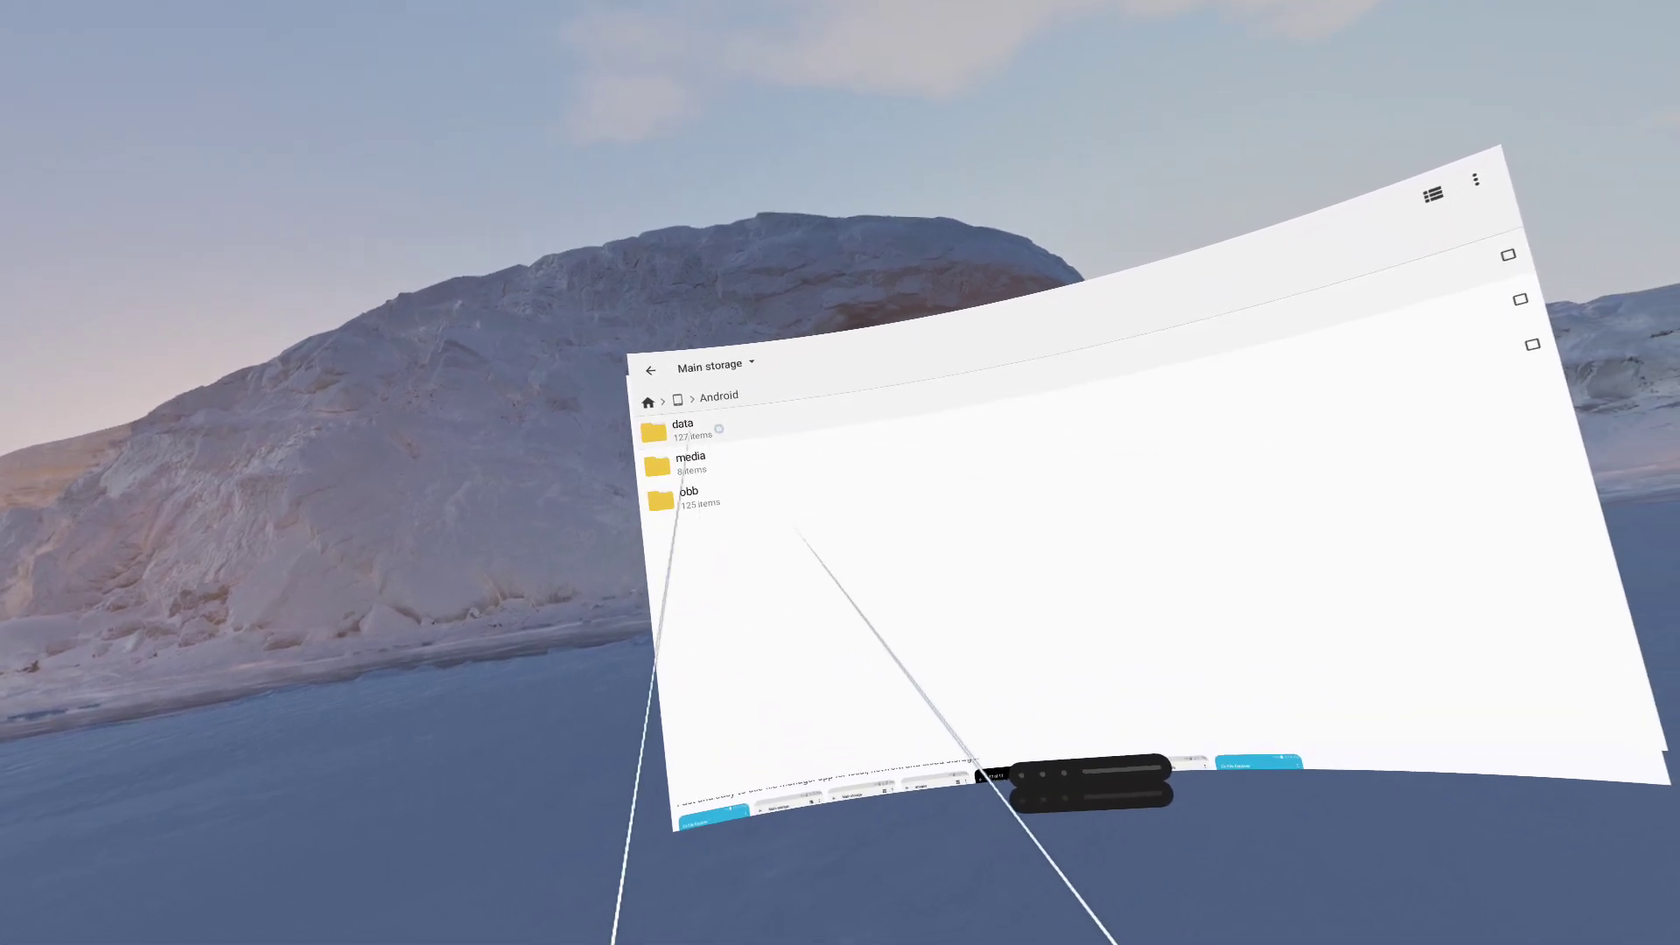
left_click(699, 431)
scroll(742, 526, "down", 2)
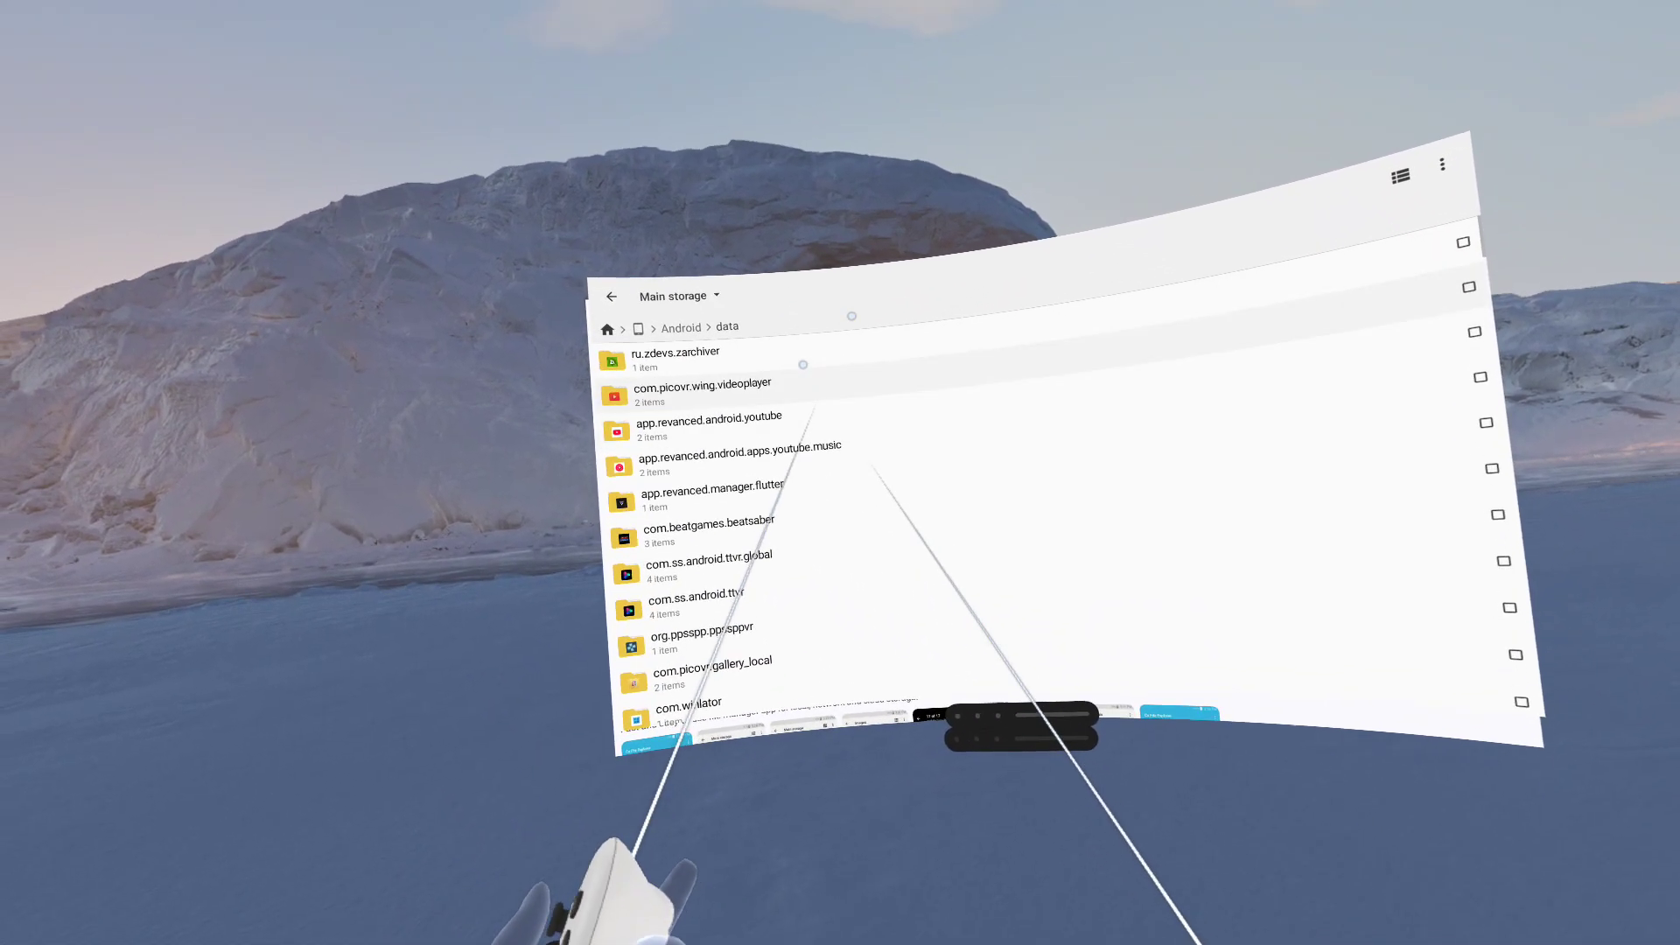
scroll(742, 526, "up", 3)
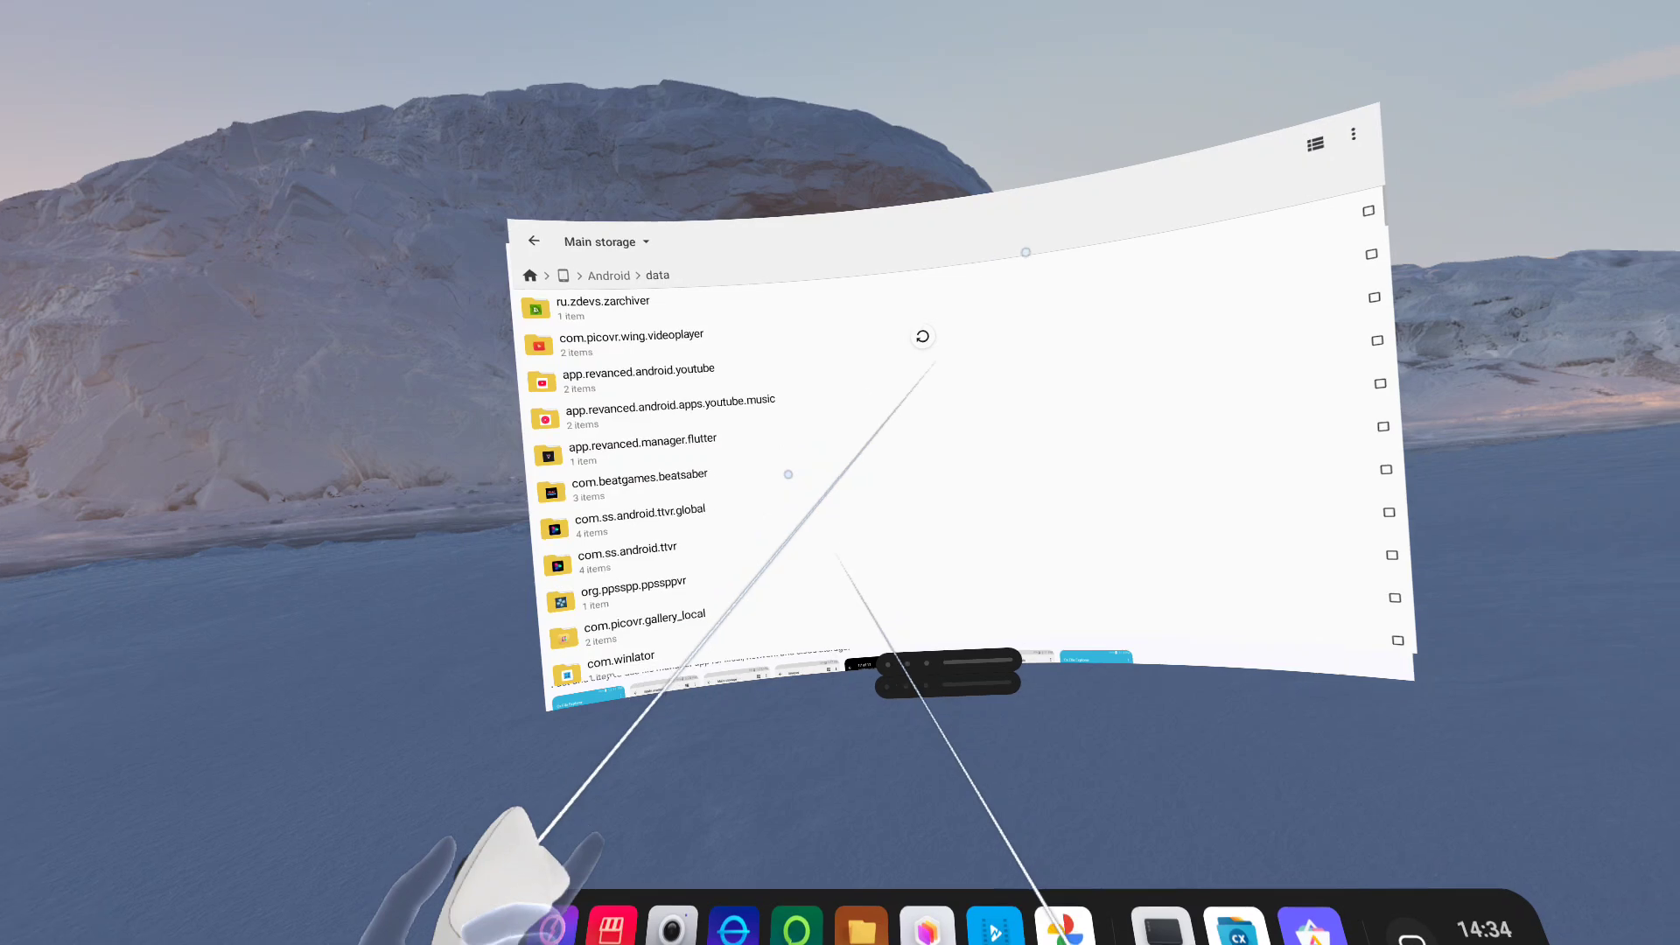
key("super")
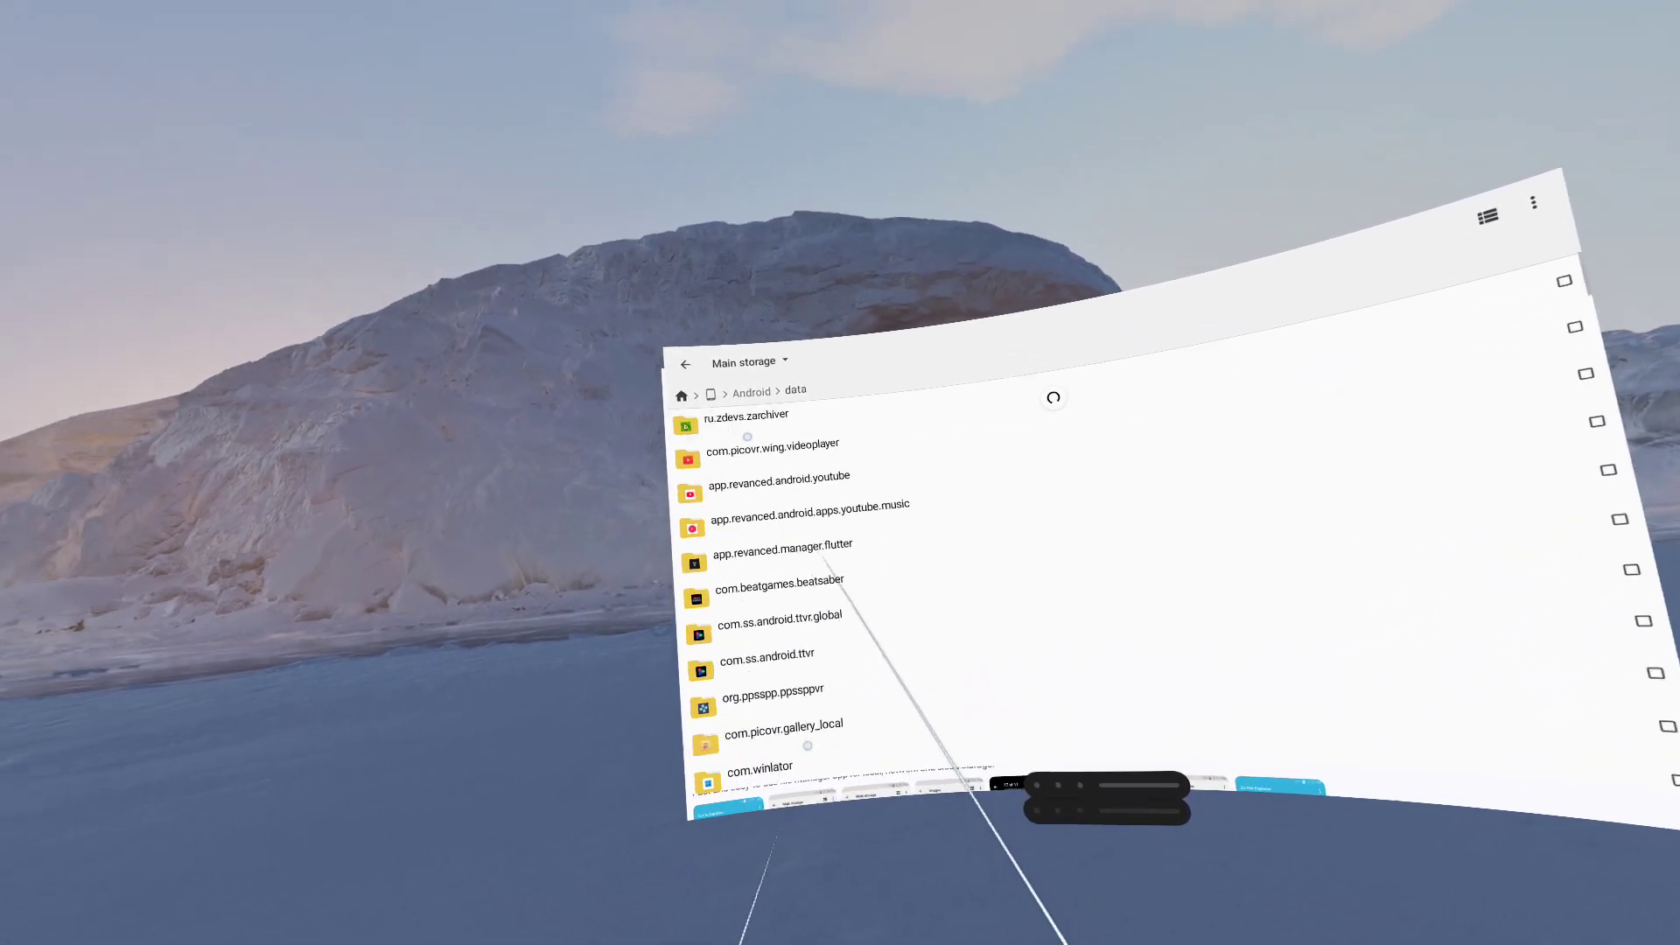
left_click(694, 375)
left_click(694, 375)
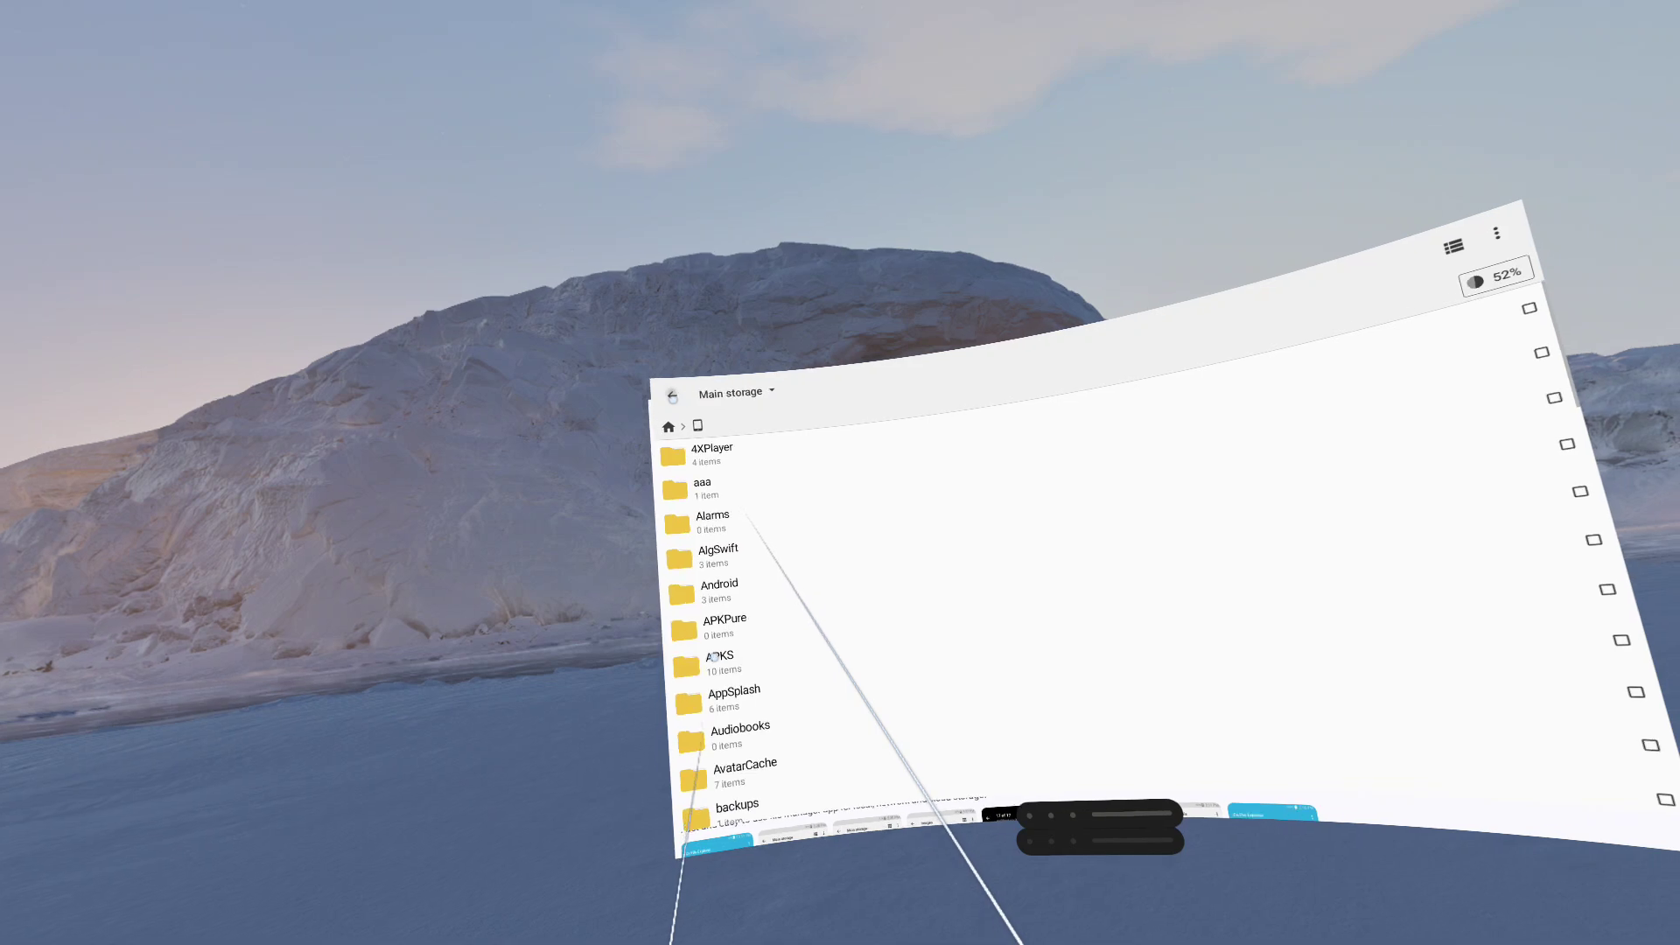
key("Escape")
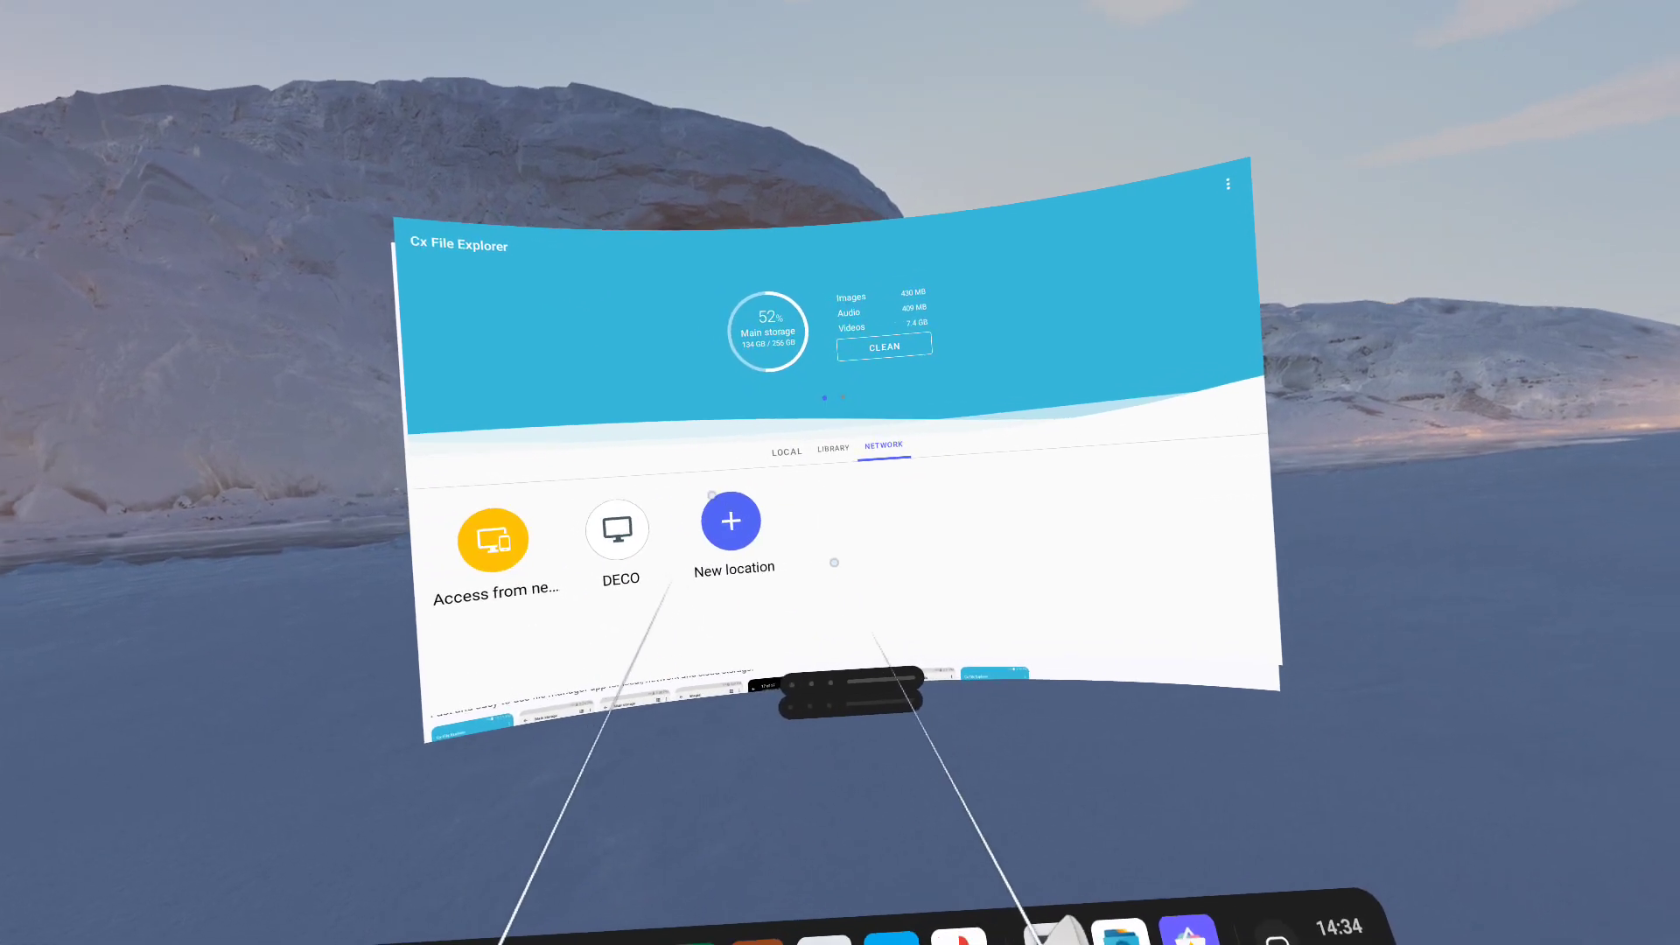
left_click(492, 540)
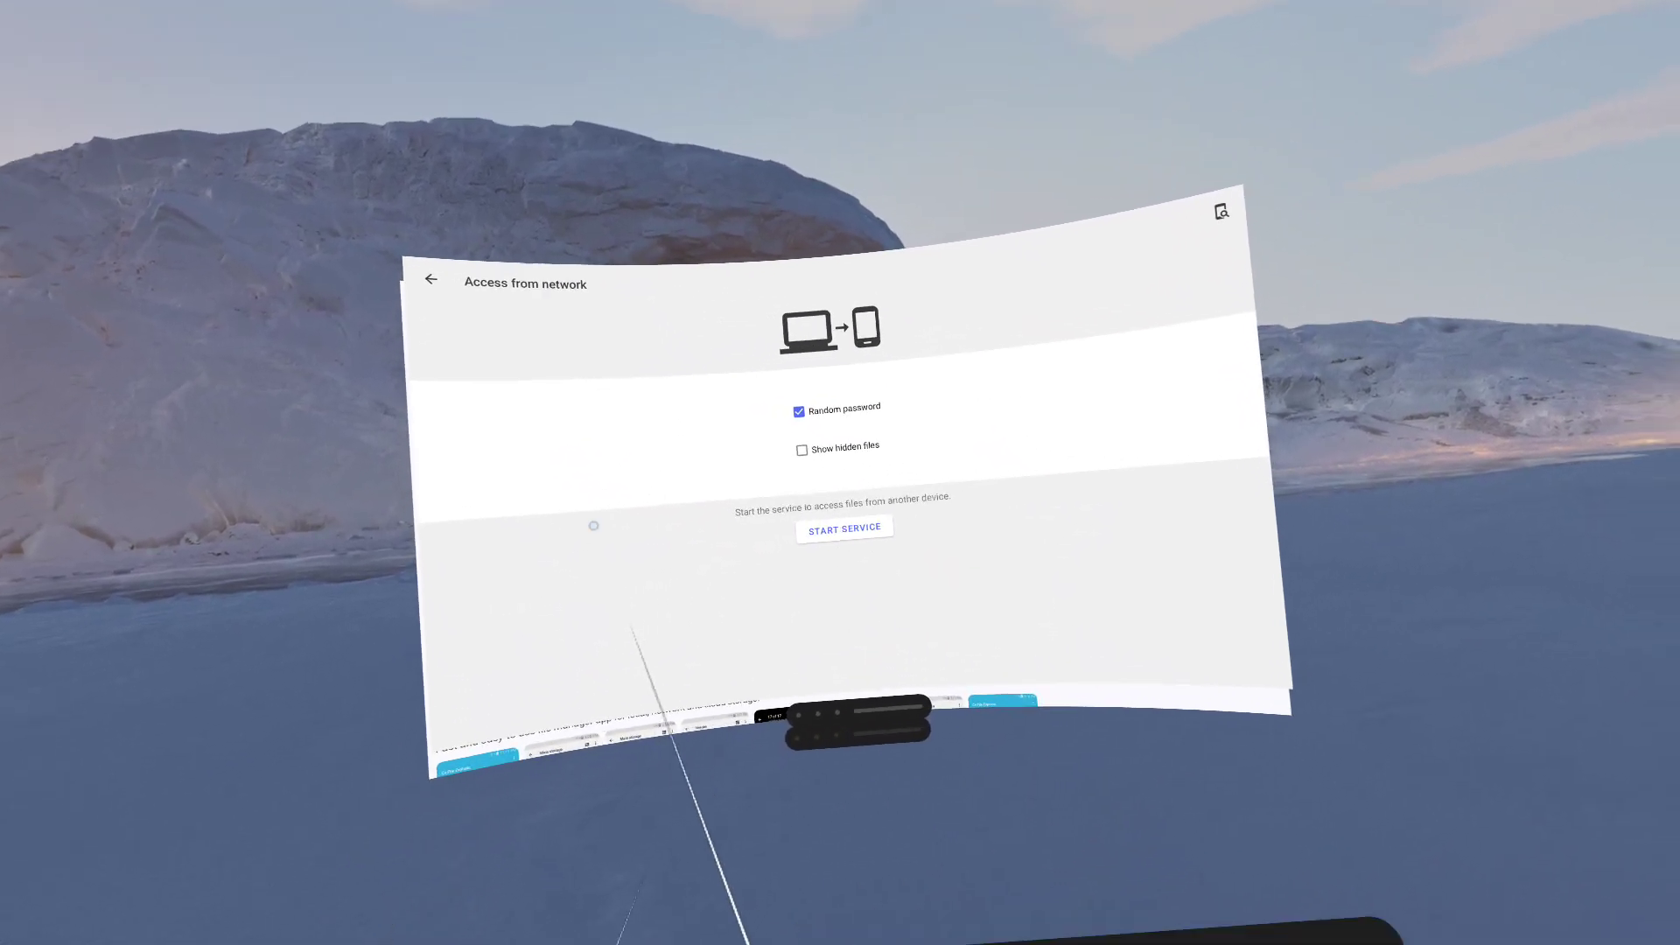
key("Escape")
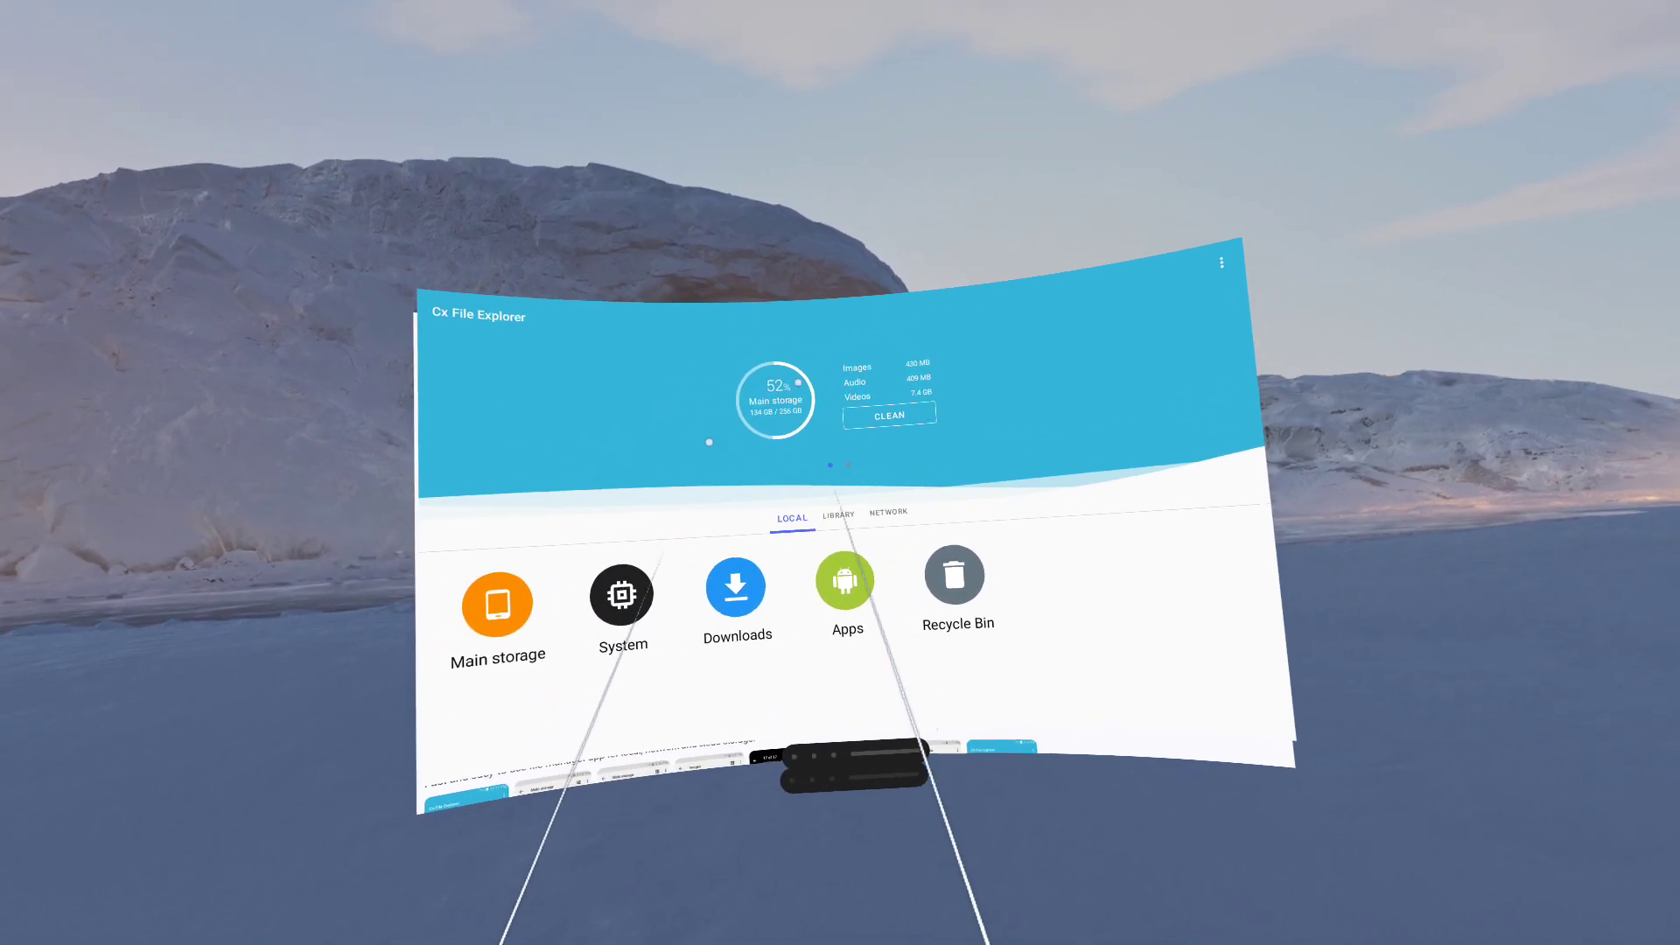
left_click(883, 409)
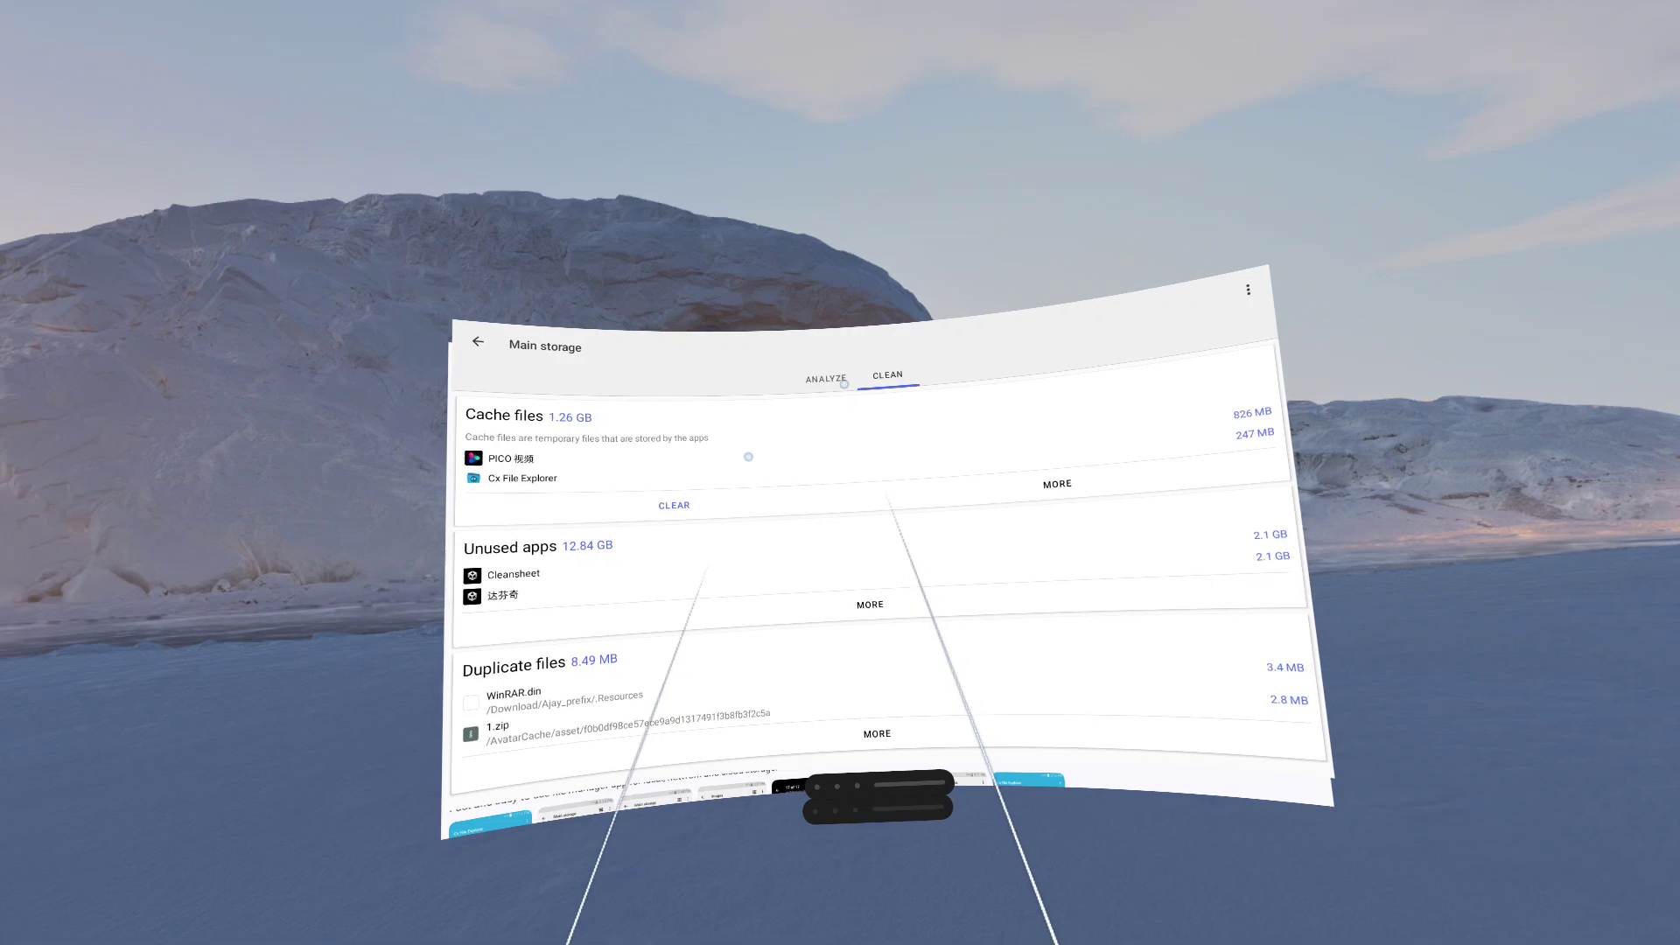
left_click(896, 382)
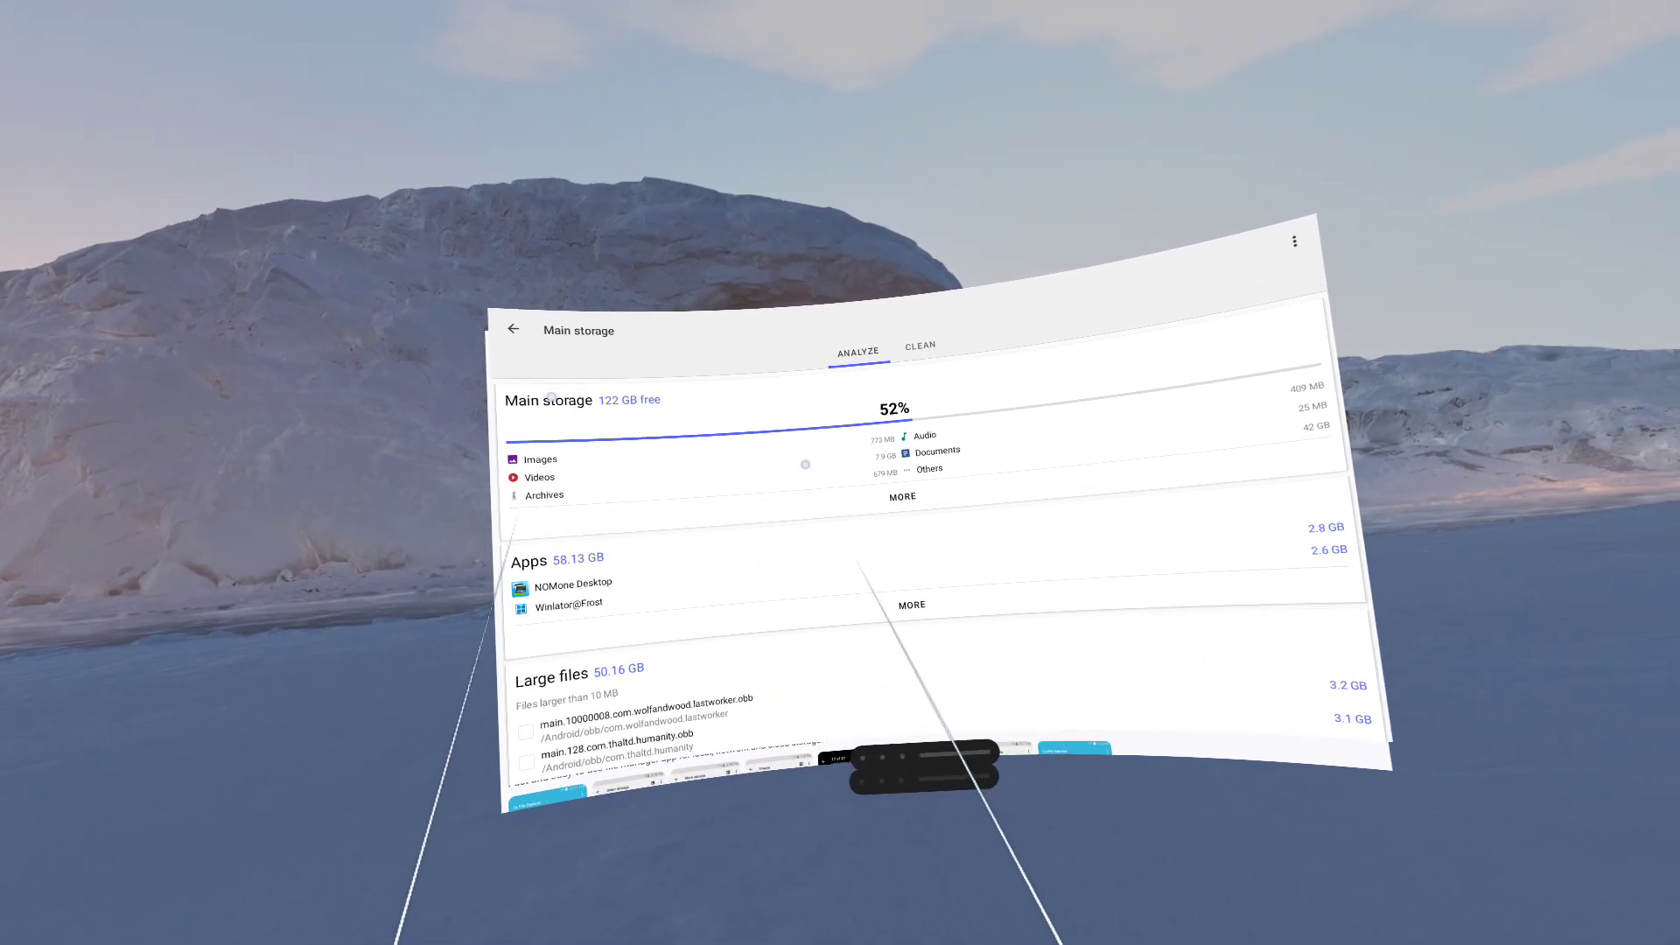
left_click(685, 446)
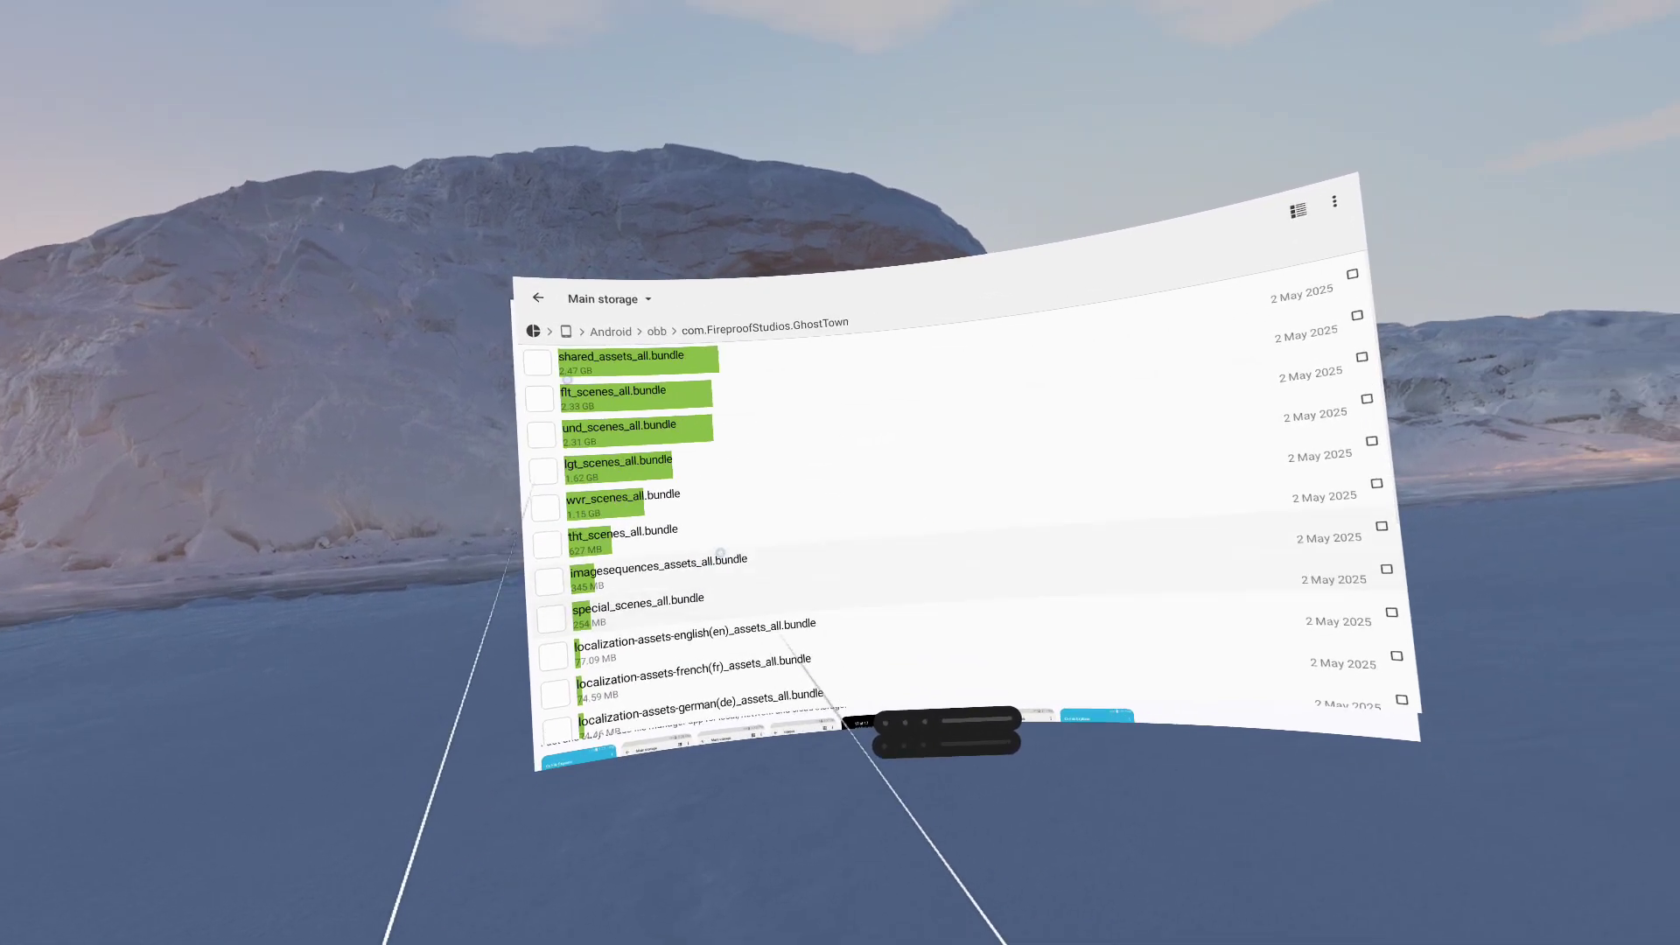
key("Escape")
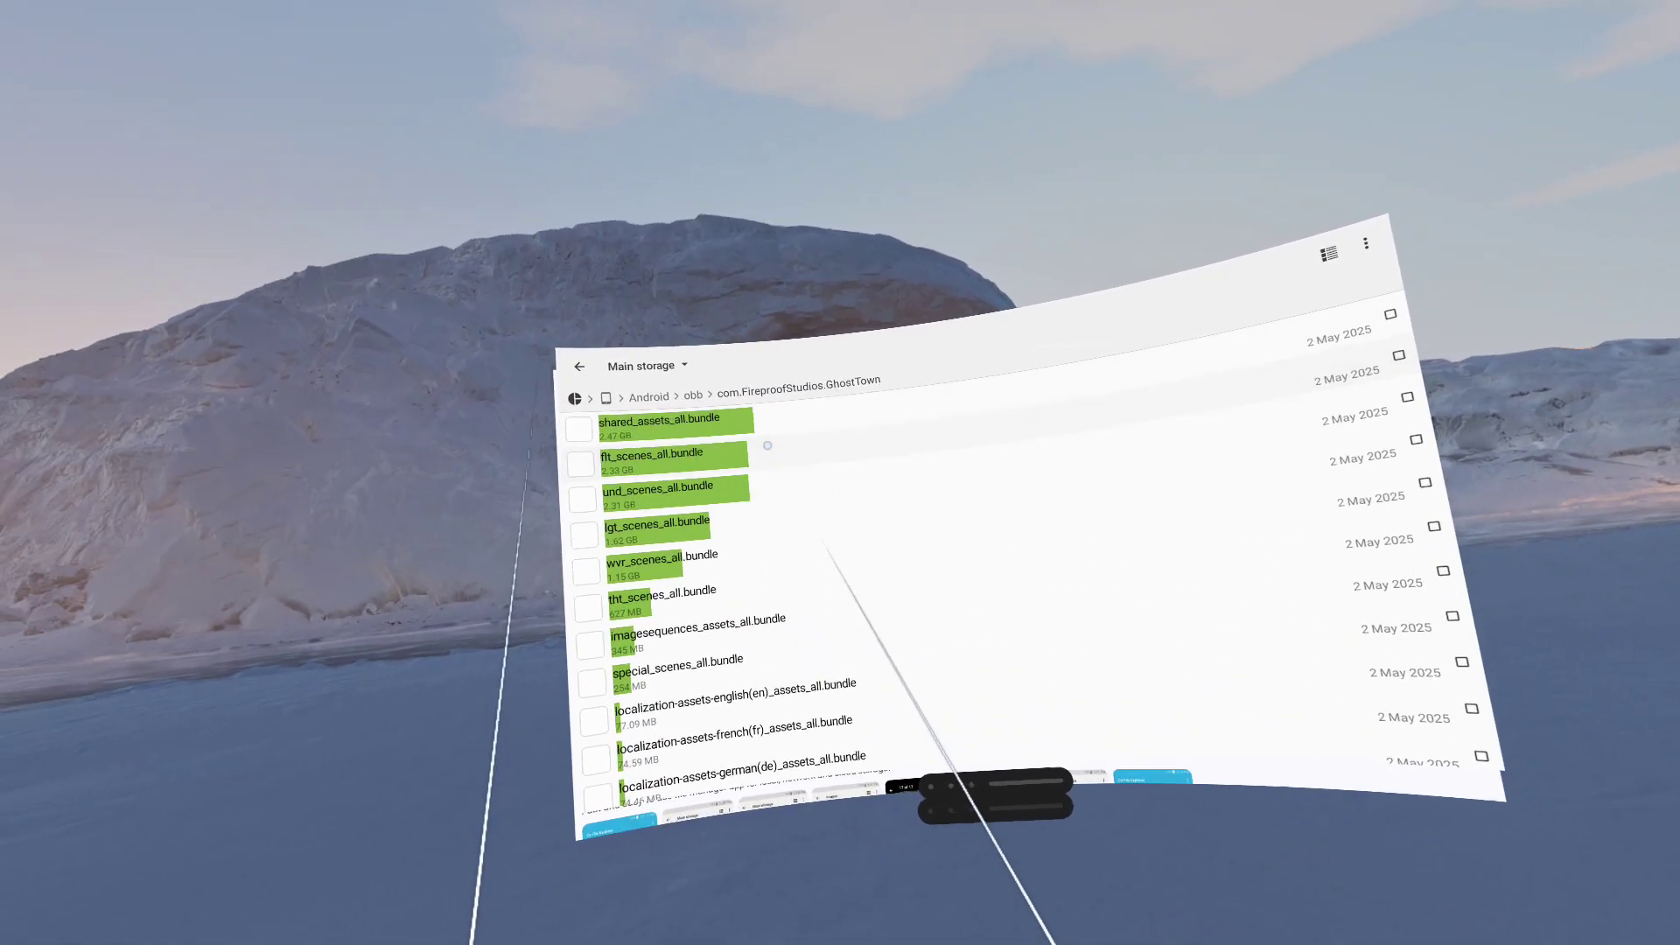
key("Escape")
key("Escape")
key("Escape")
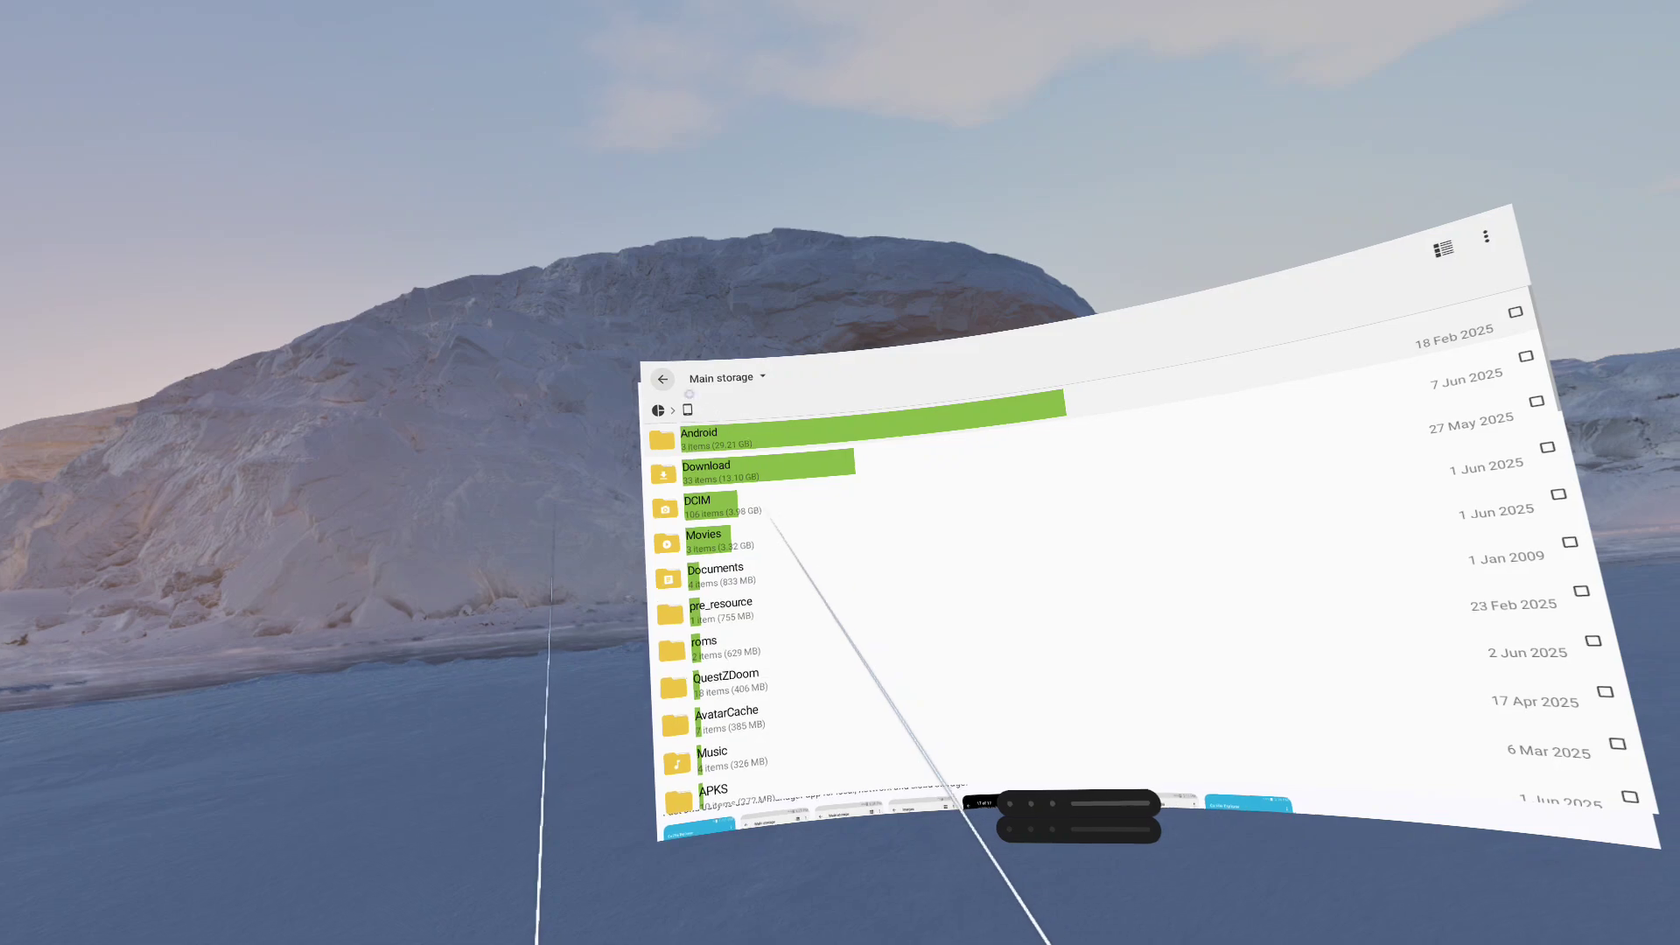
key("Escape")
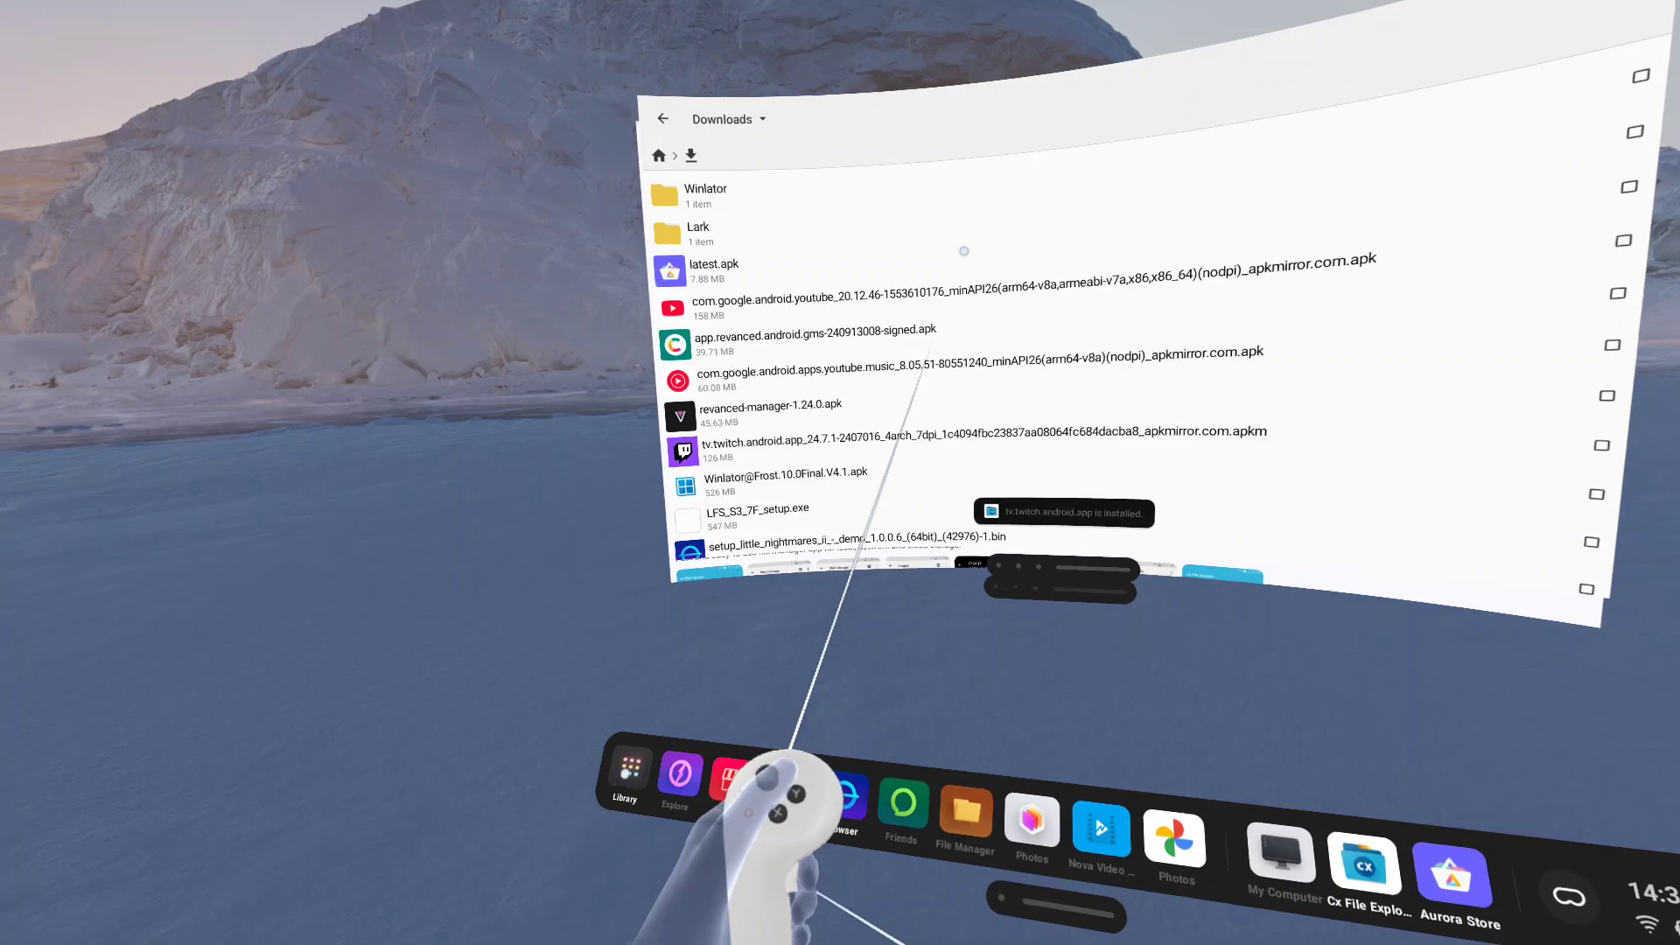
Check the headset's app Library, then return to Cx File Explorer's home screen
left_click(495, 809)
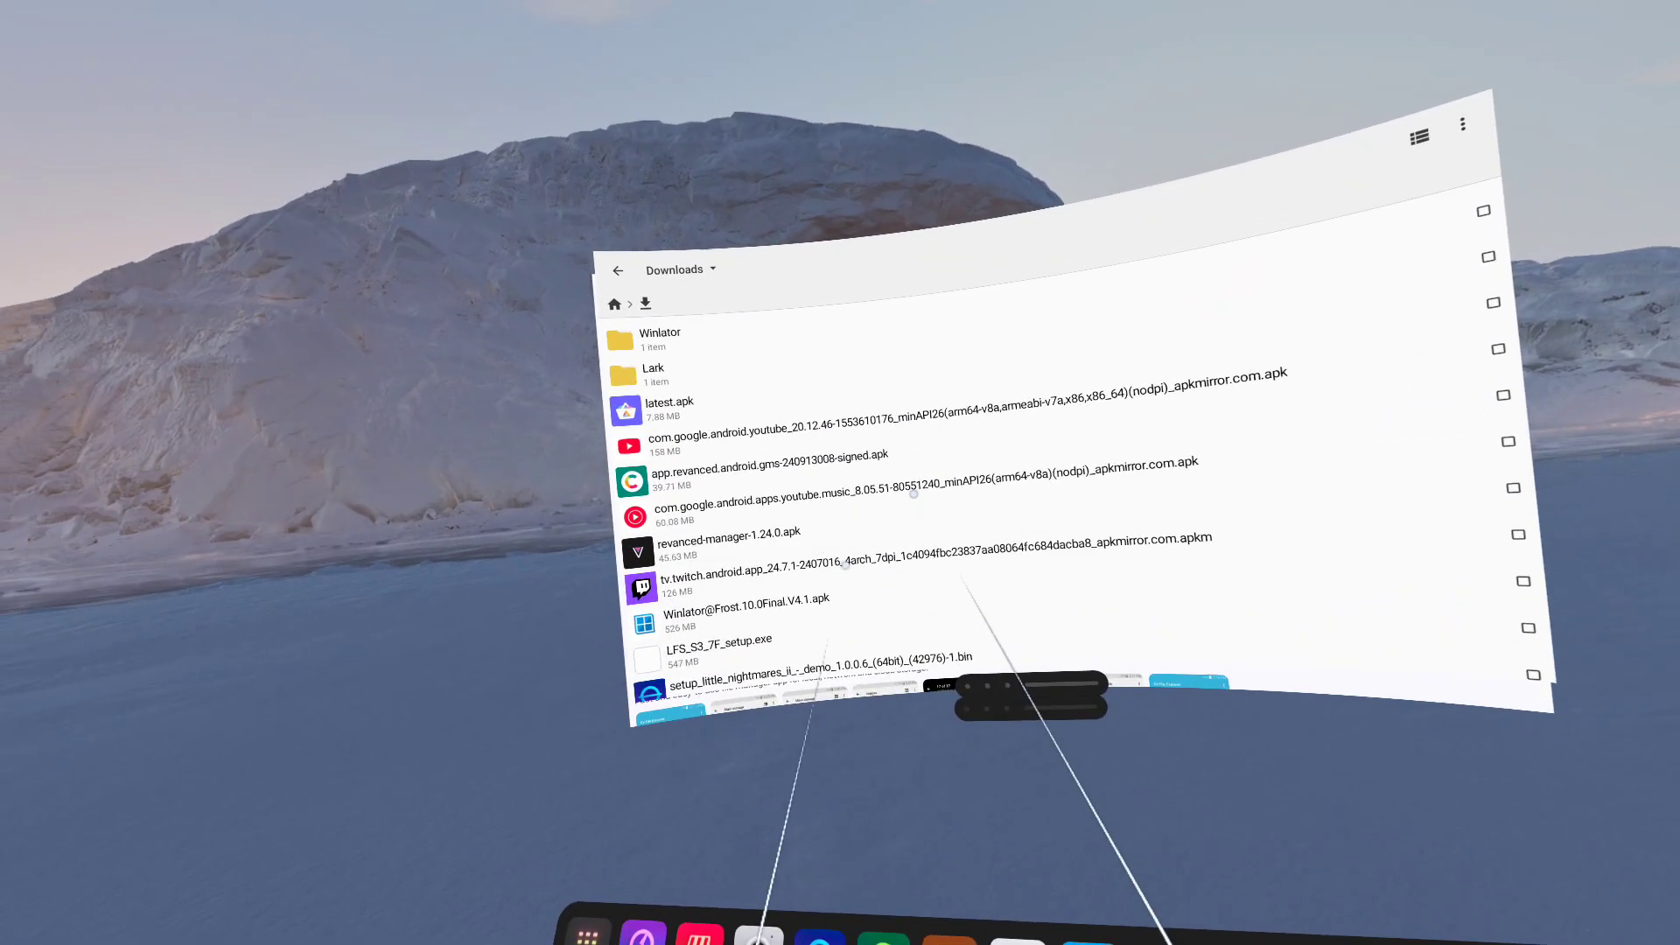
key("Escape")
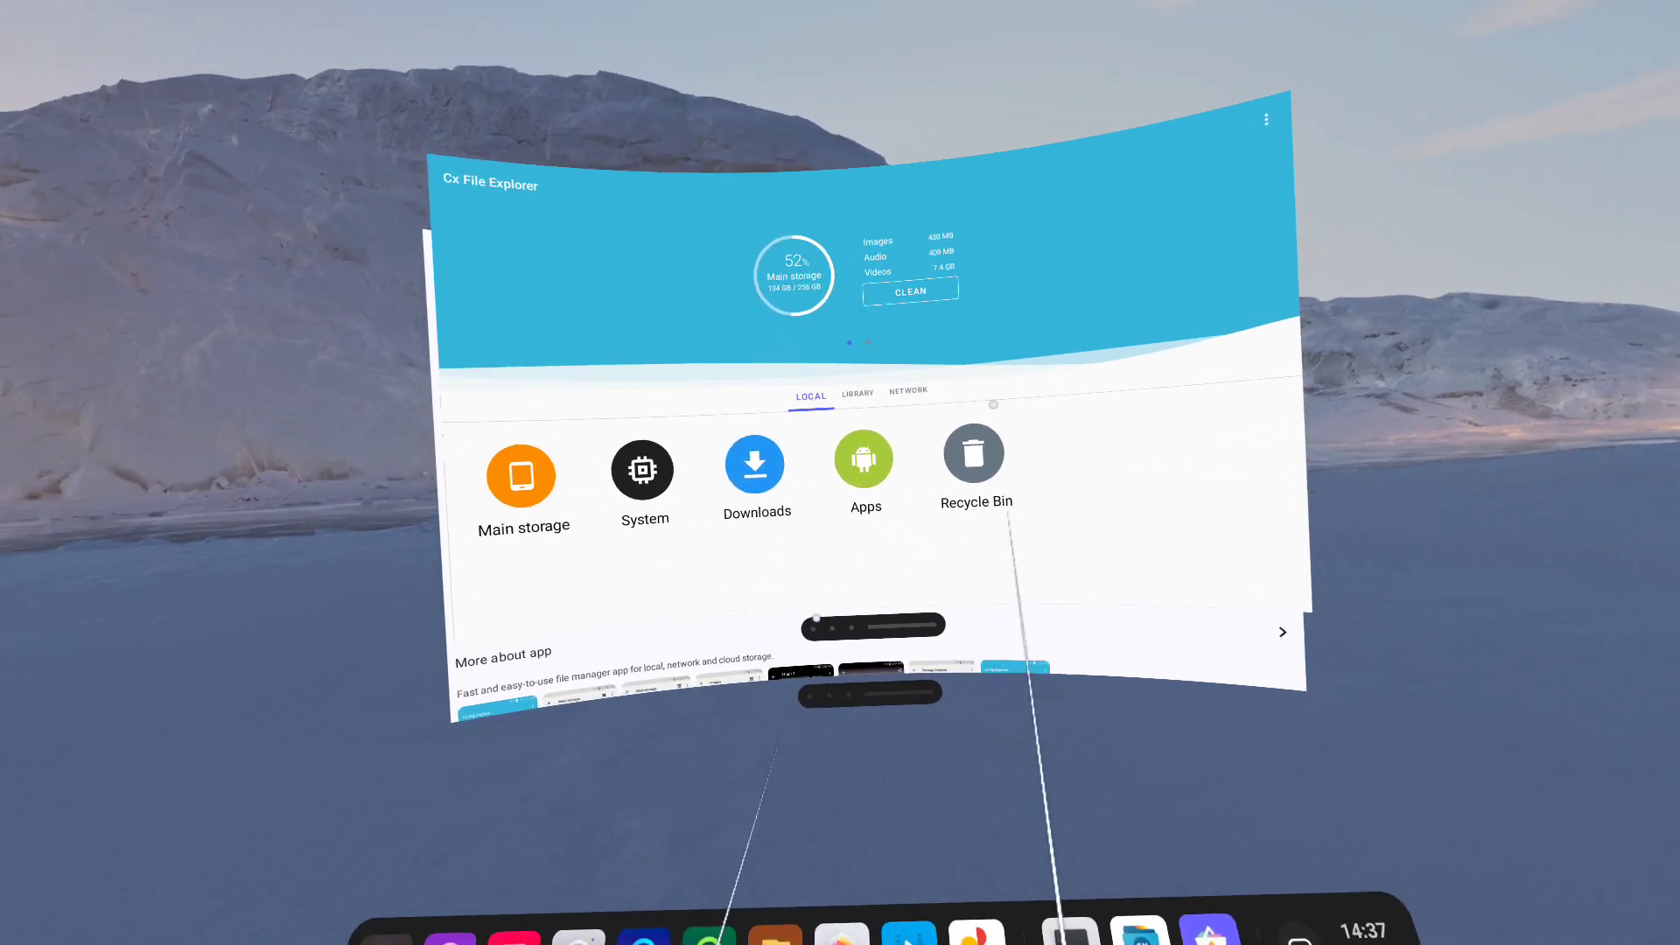
Switch Cx File Explorer to its Library tab, shift its window aside, and return Aurora Store to its Apps page
left_click_drag(909, 569, 770, 630)
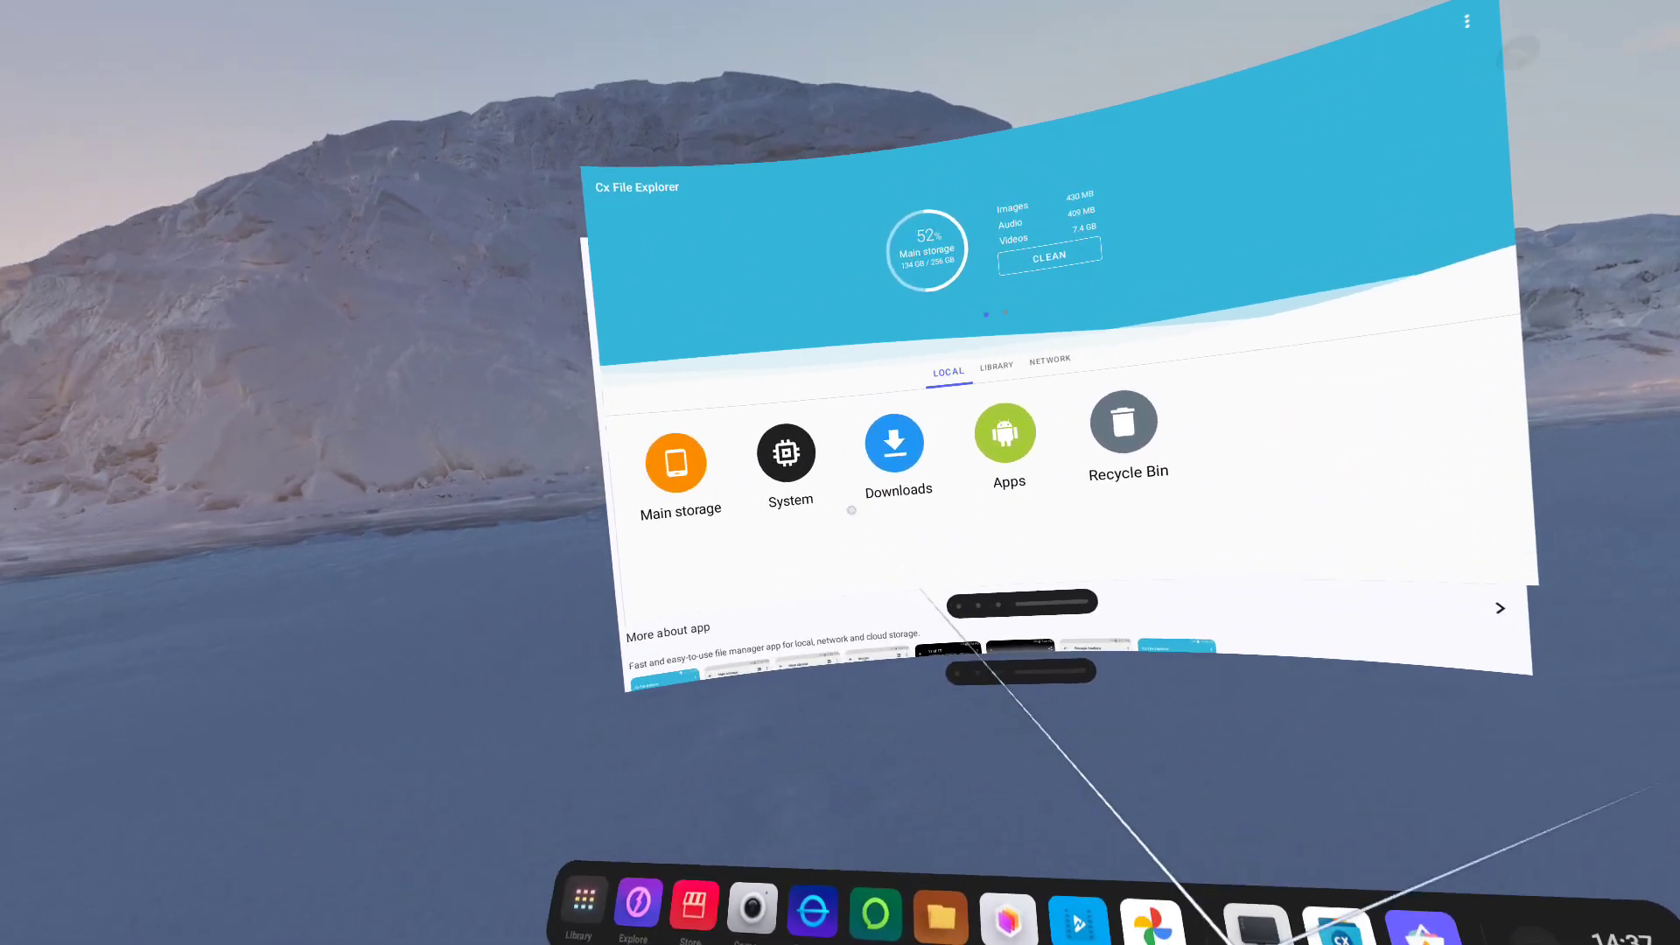
left_click_drag(941, 581, 971, 262)
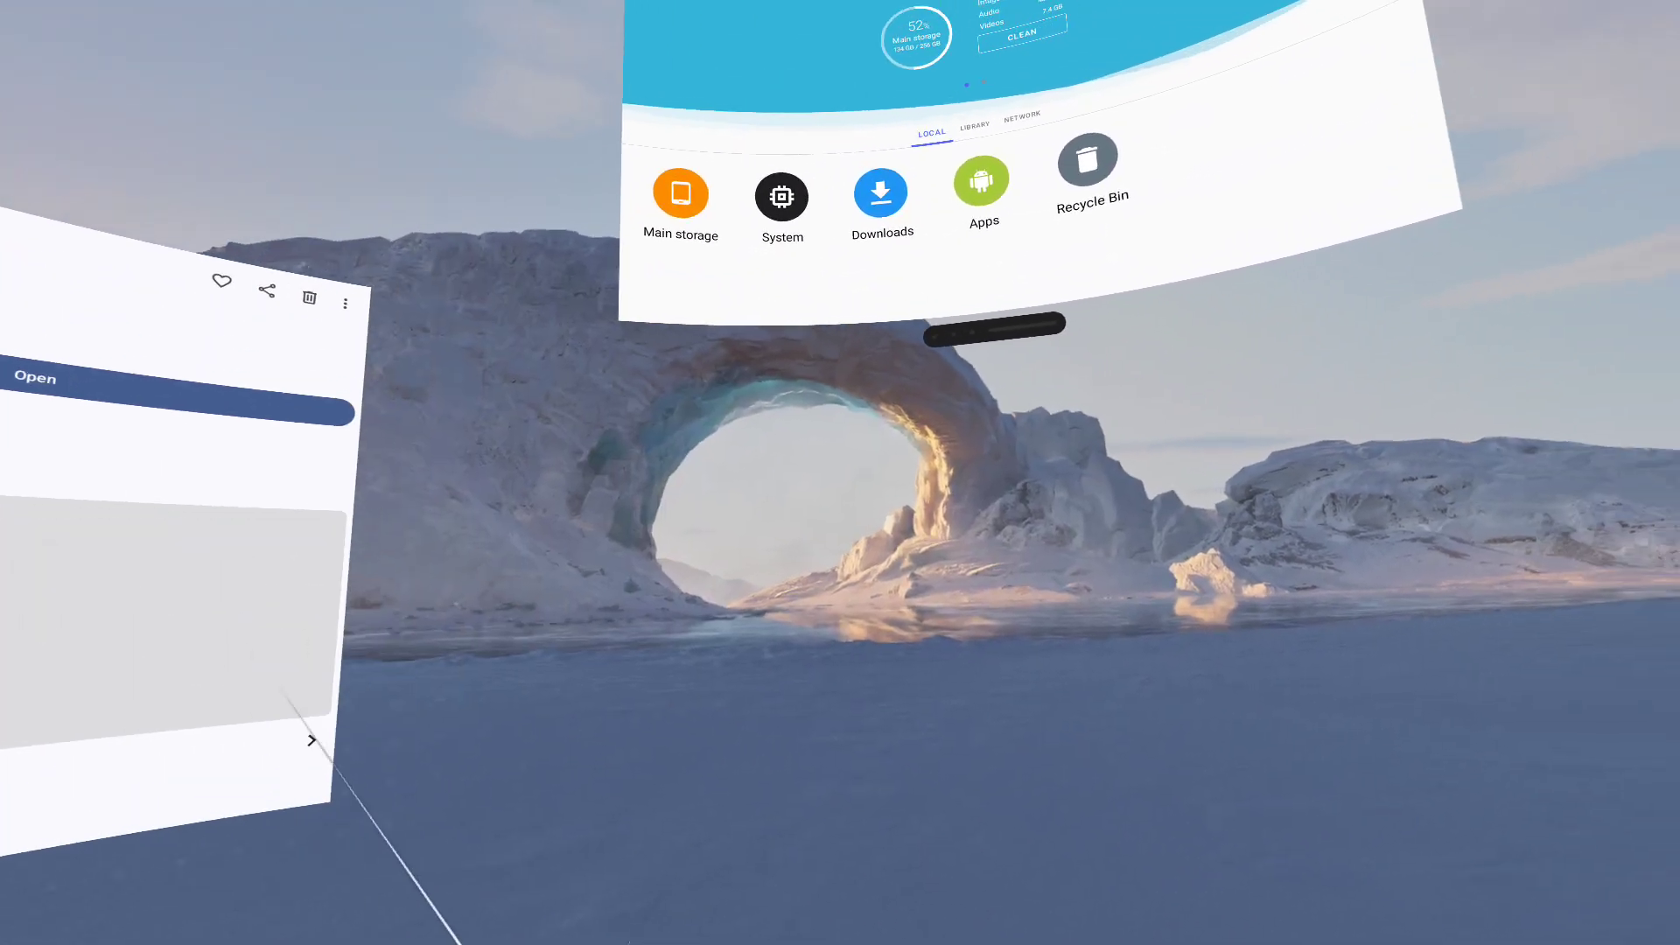
left_click_drag(993, 328, 853, 695)
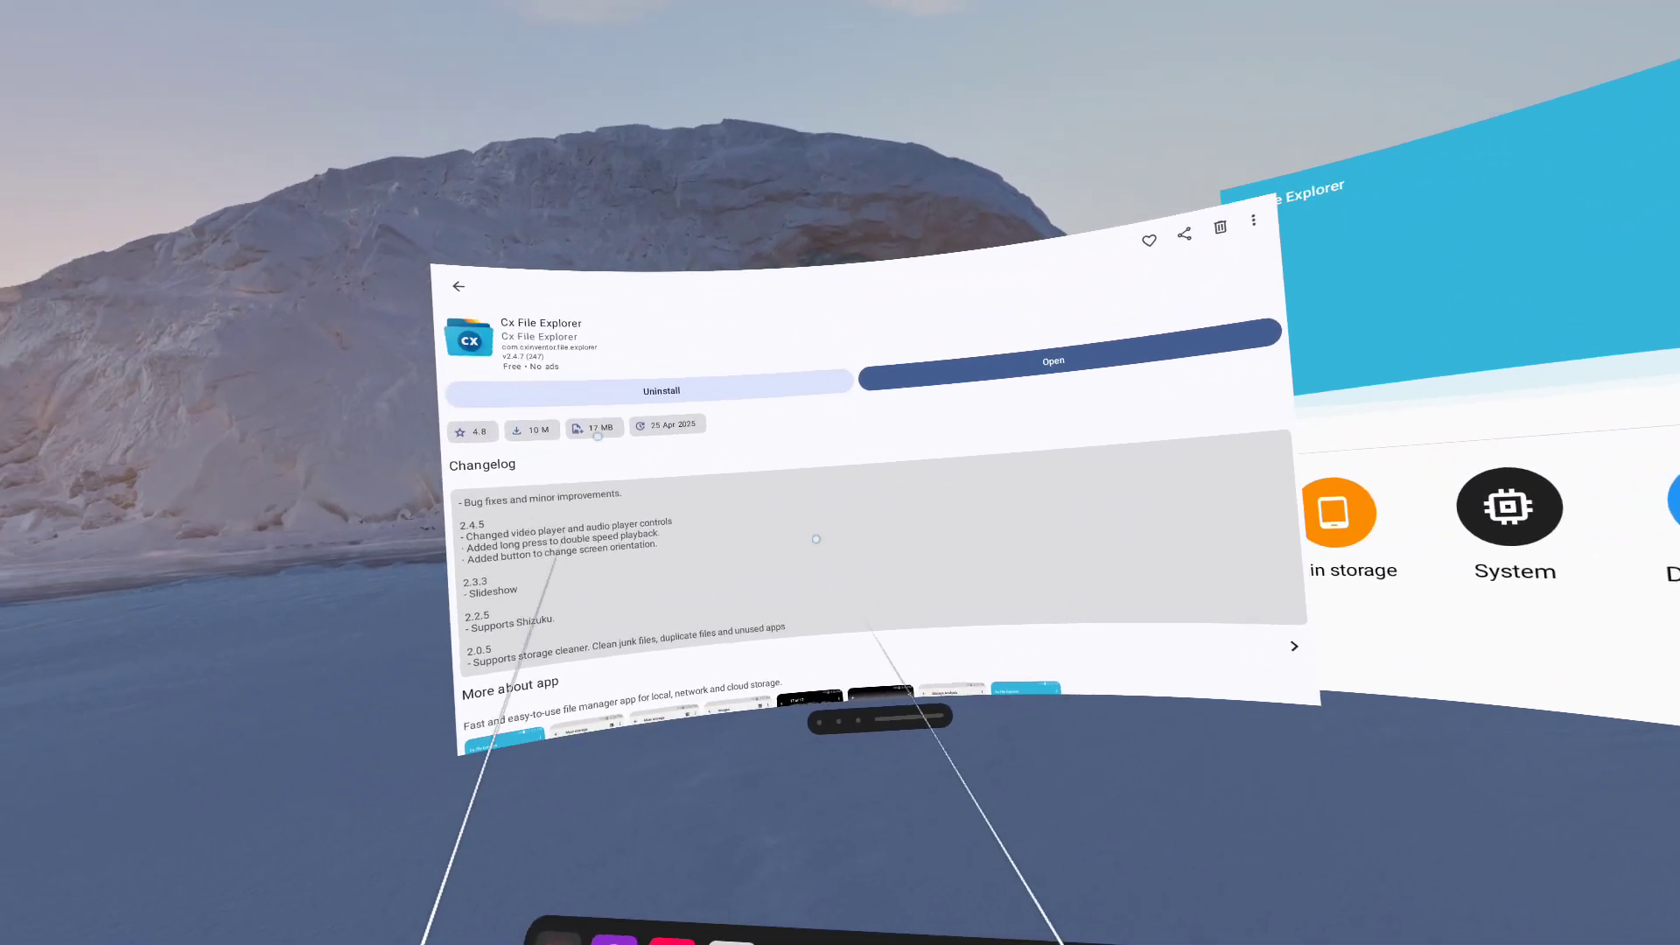
key("Escape")
key("Escape")
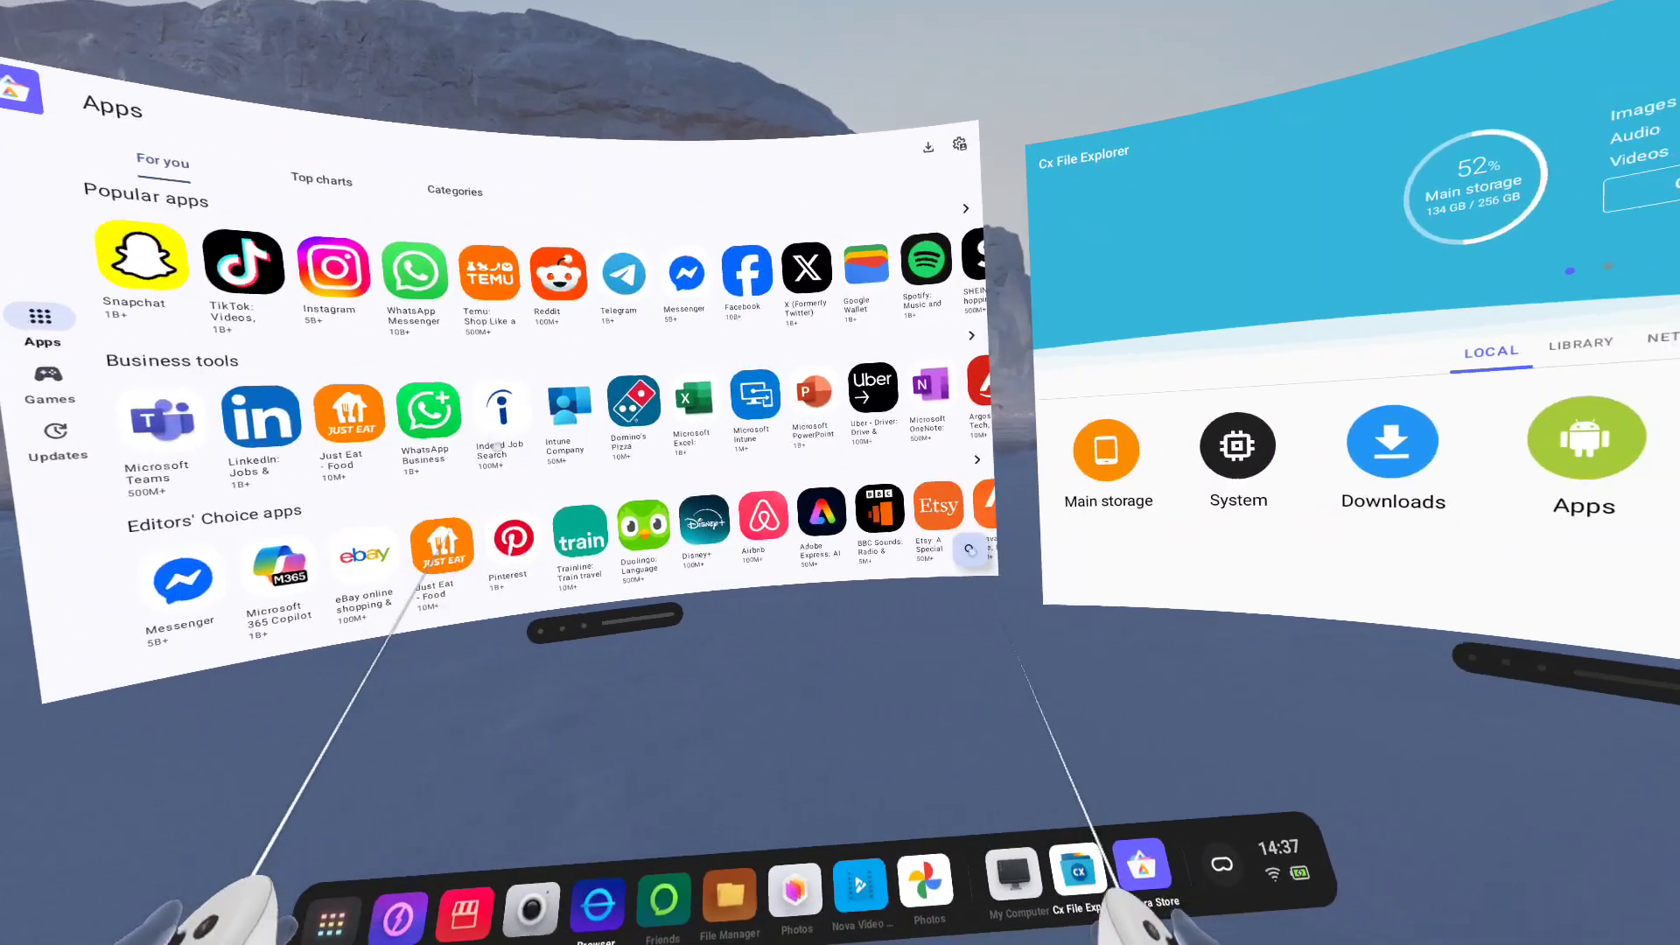
Search Aurora Store for 'dis', open Discord's installed details page, then bring up the headset Library
left_click(968, 549)
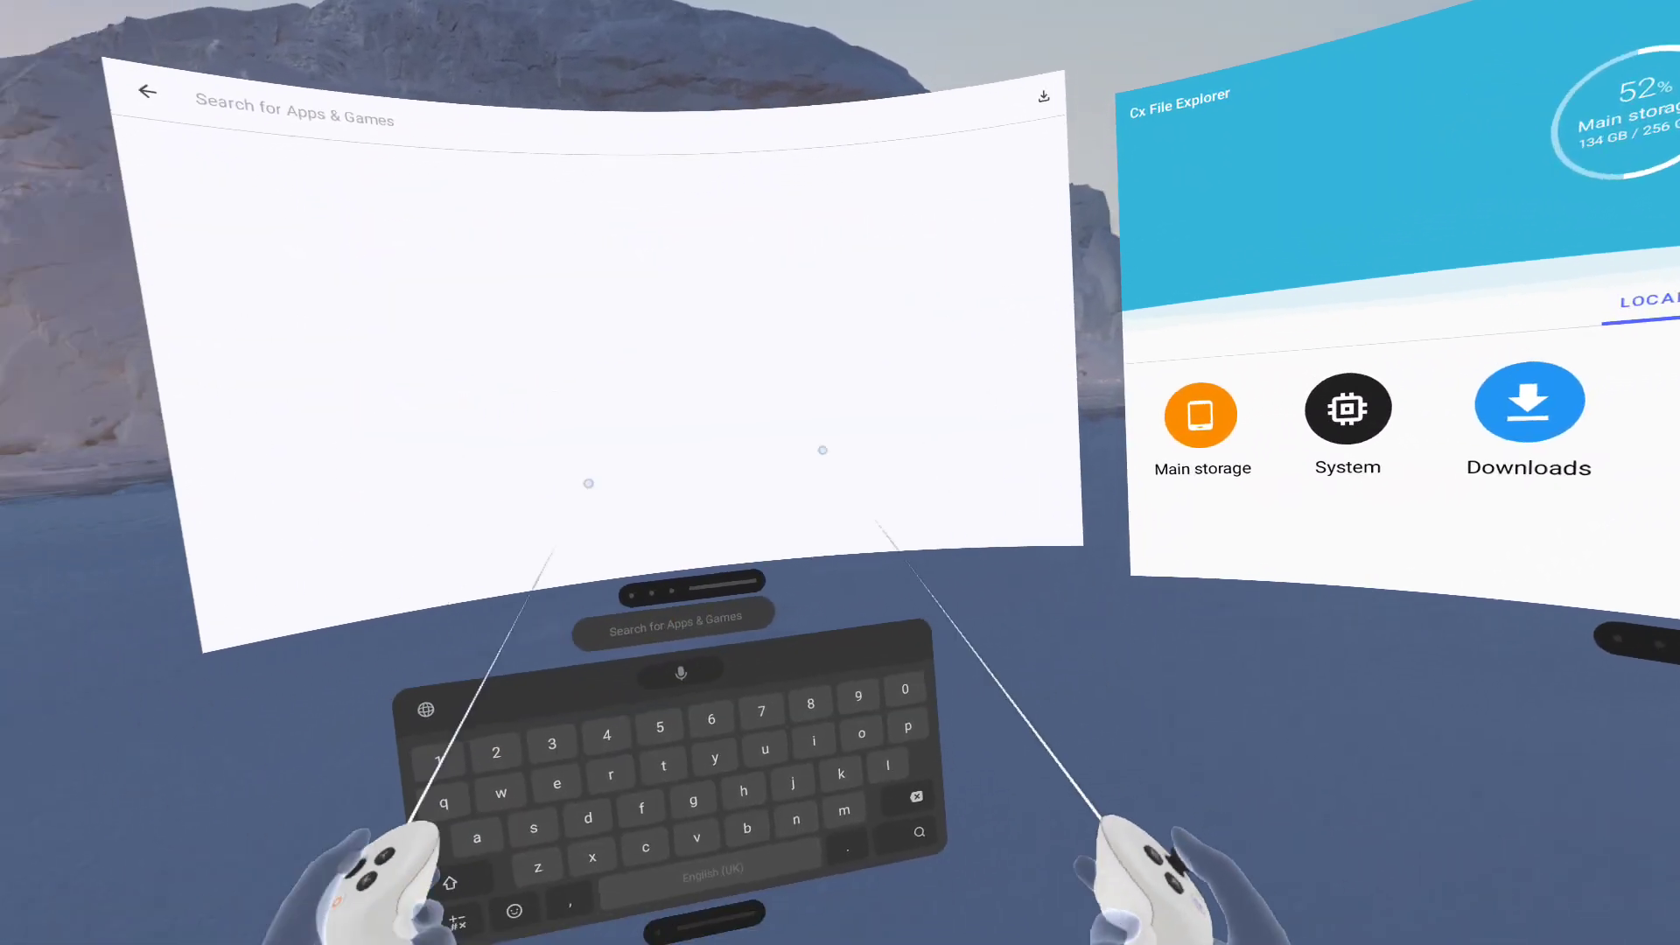
type("disc")
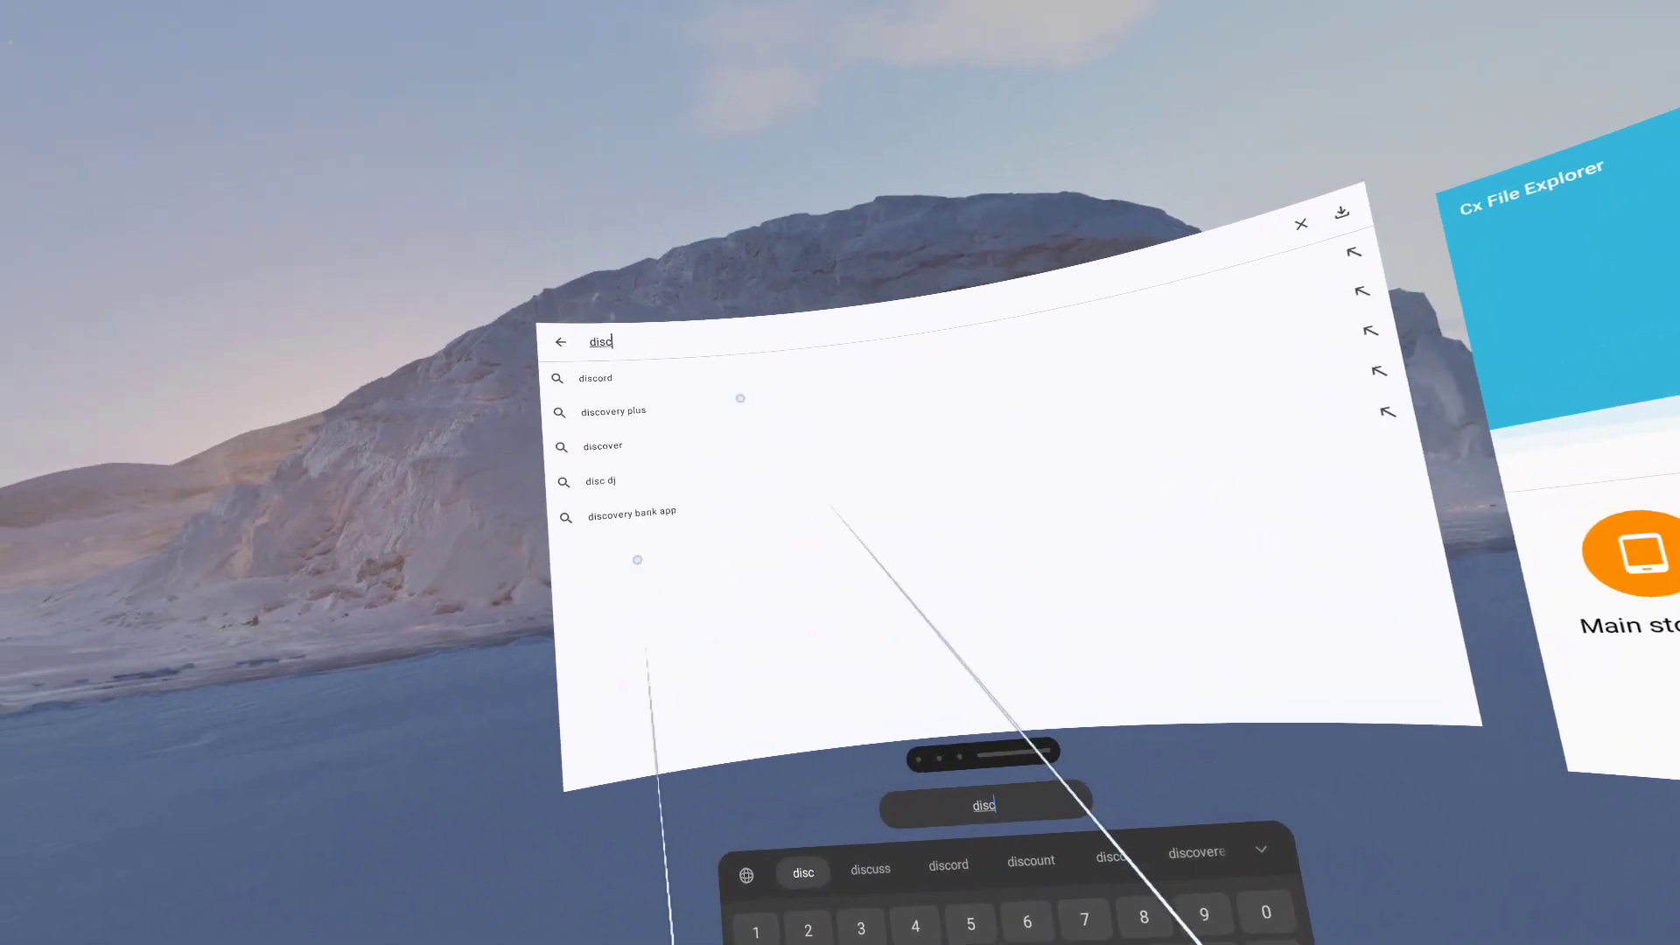
left_click(629, 420)
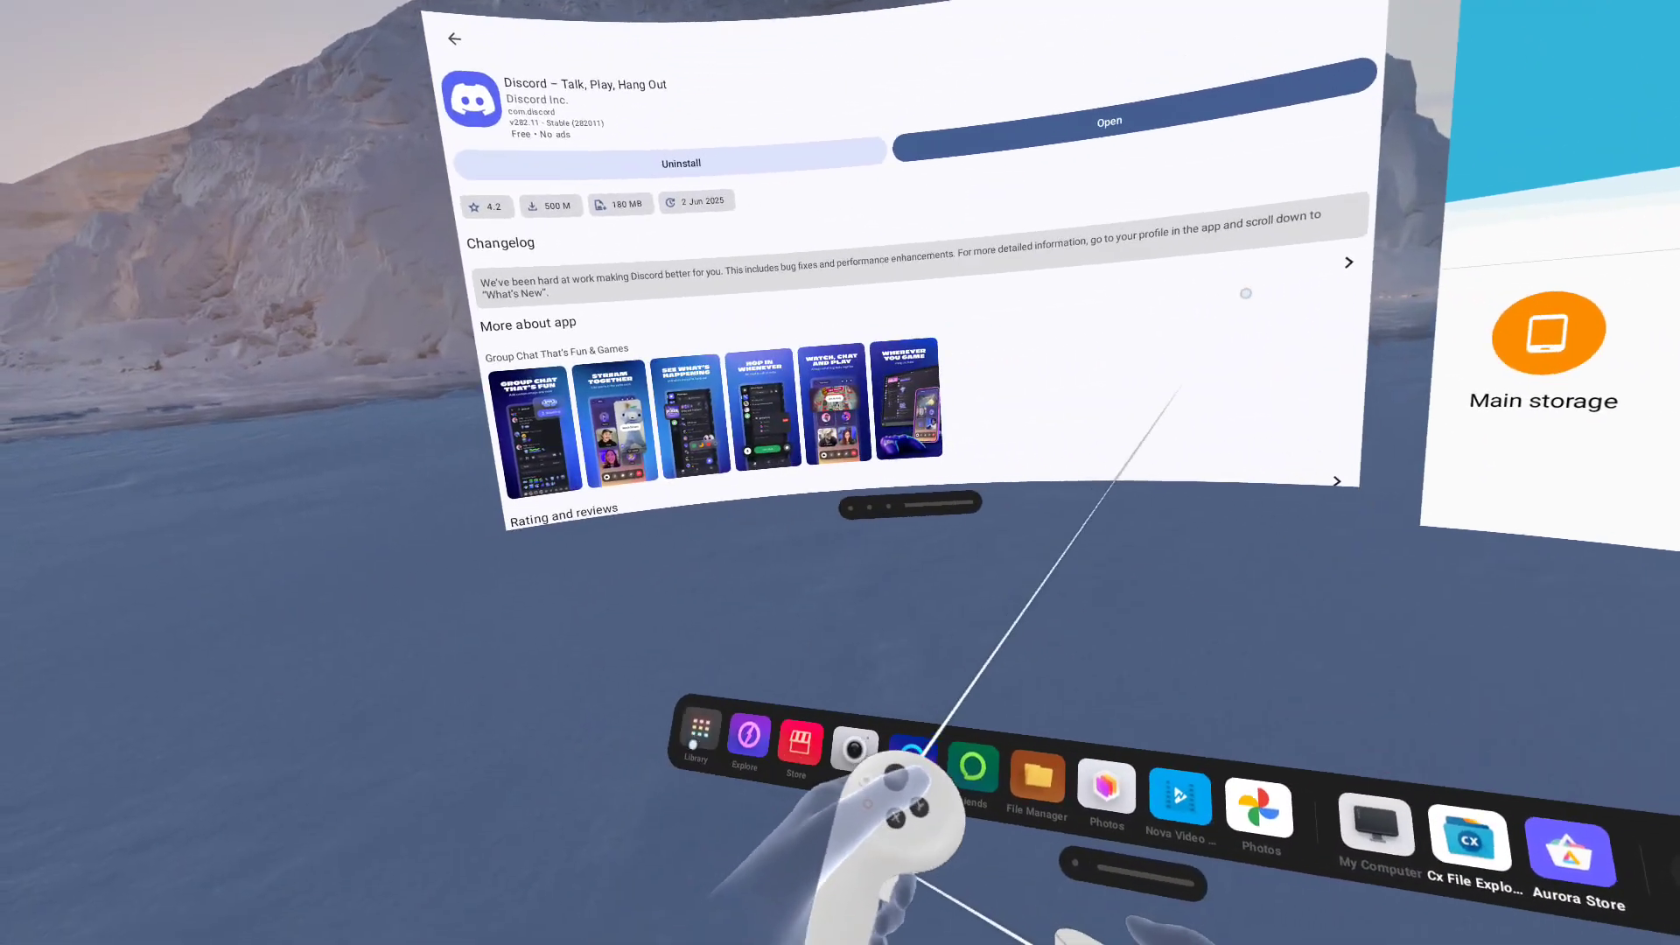
left_click(700, 731)
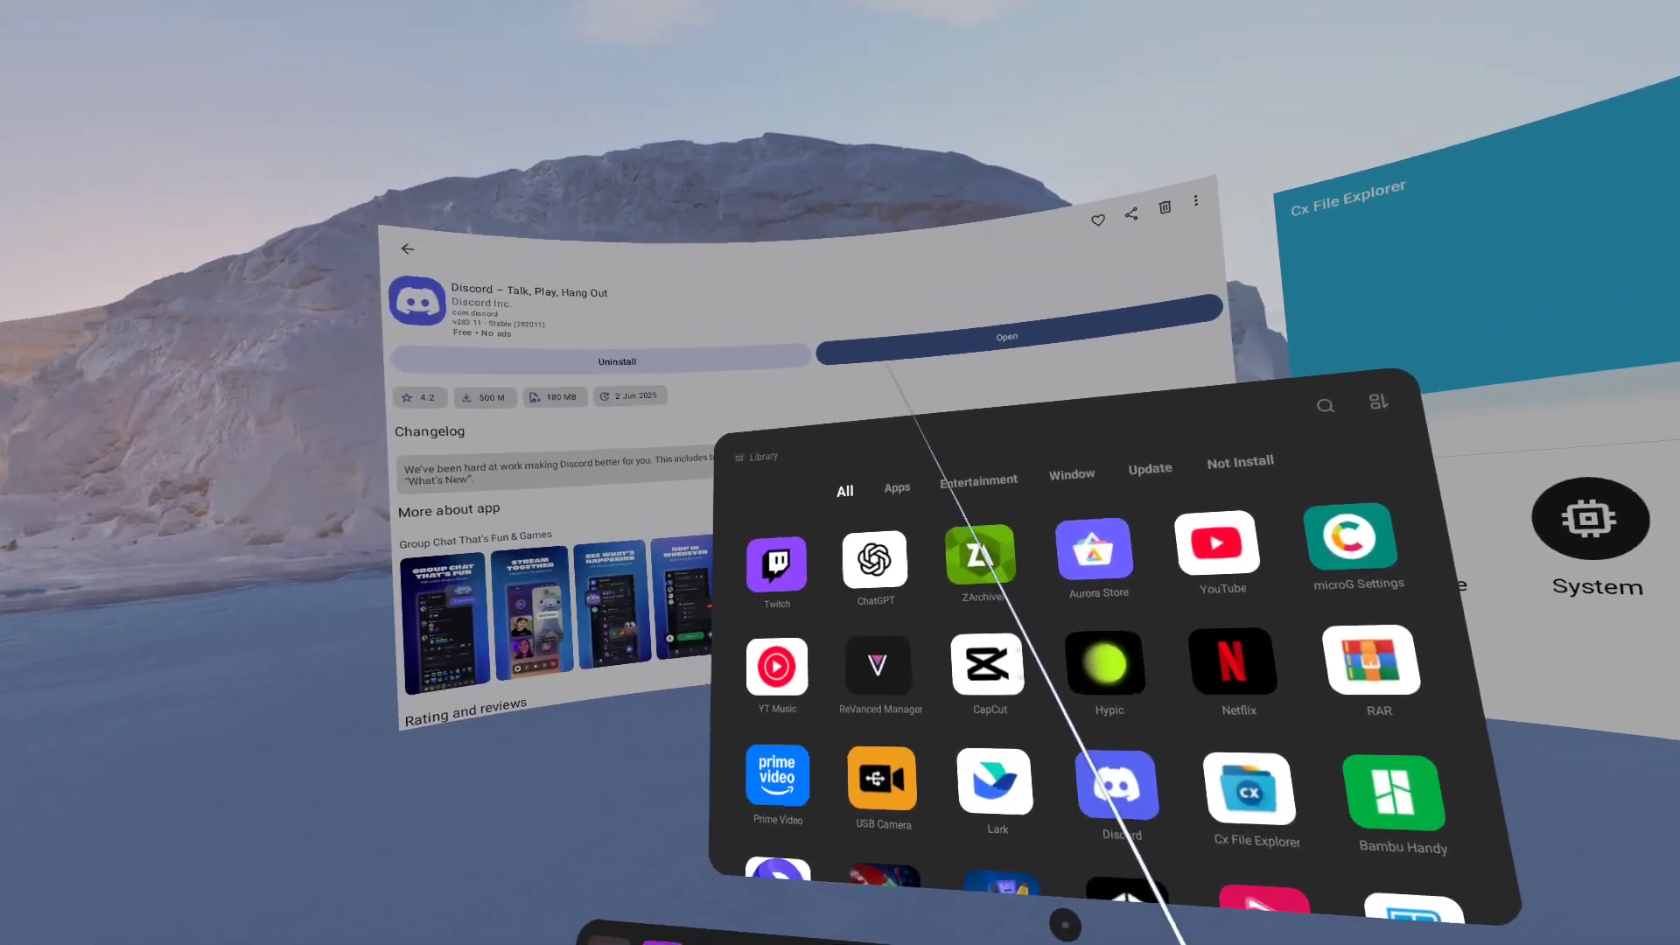
Check Discord, ZArchiver, Aurora Store and Cx File Explorer in the Library, then close it, returning to Cx File Explorer's home screen
left_click(888, 365)
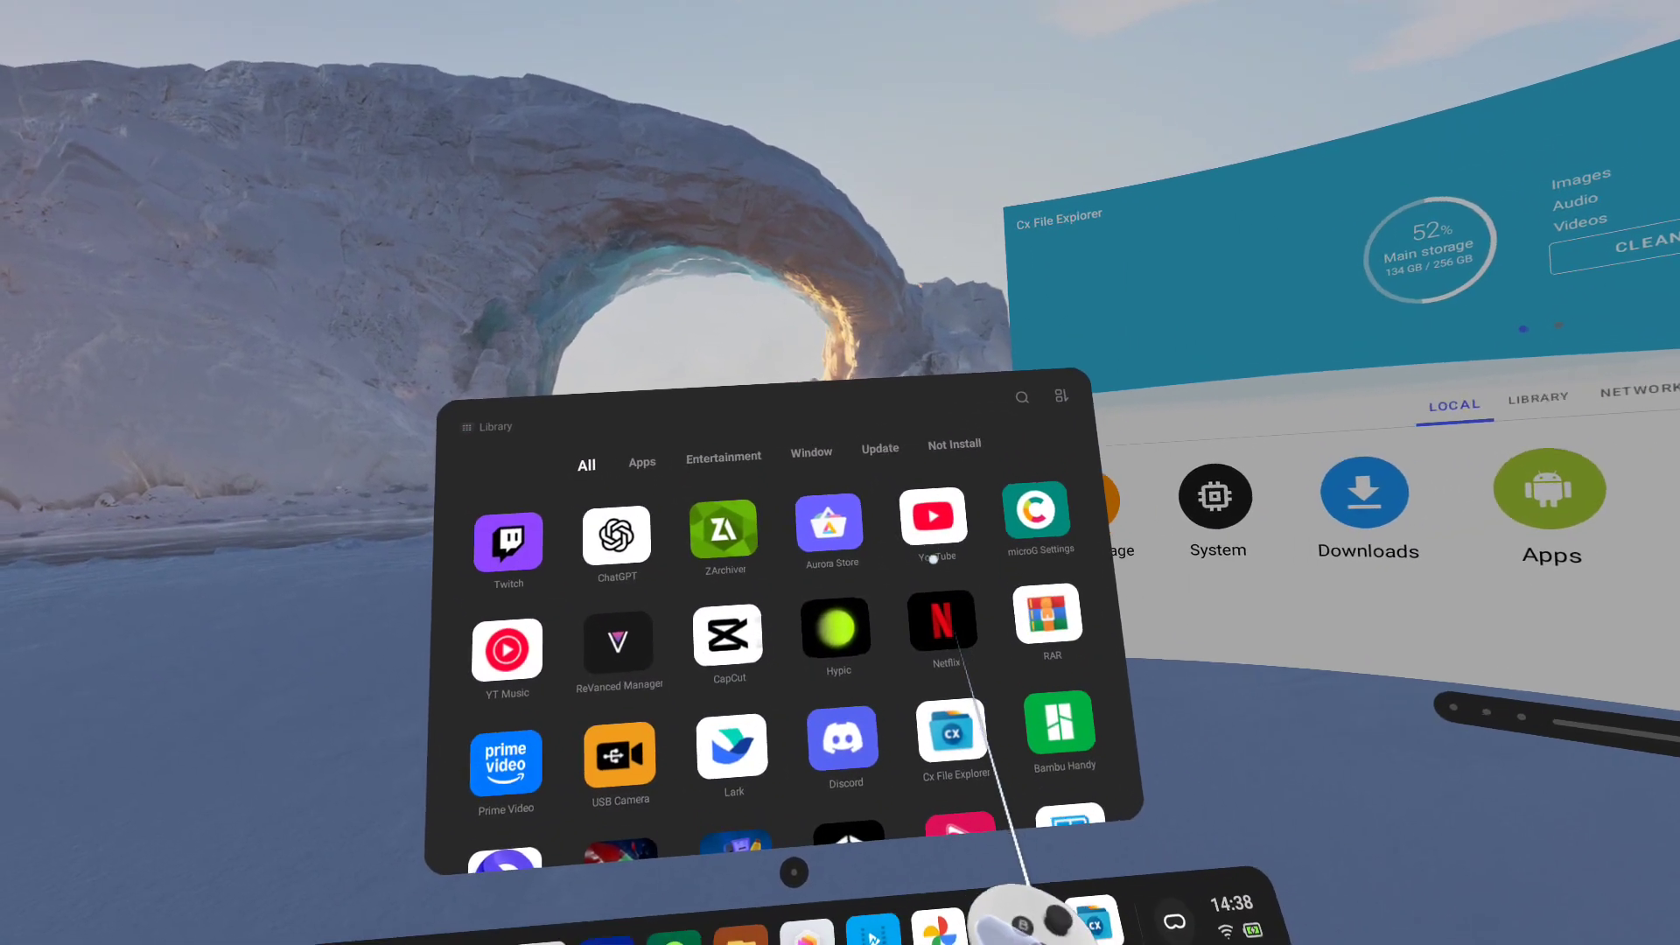
left_click(933, 522)
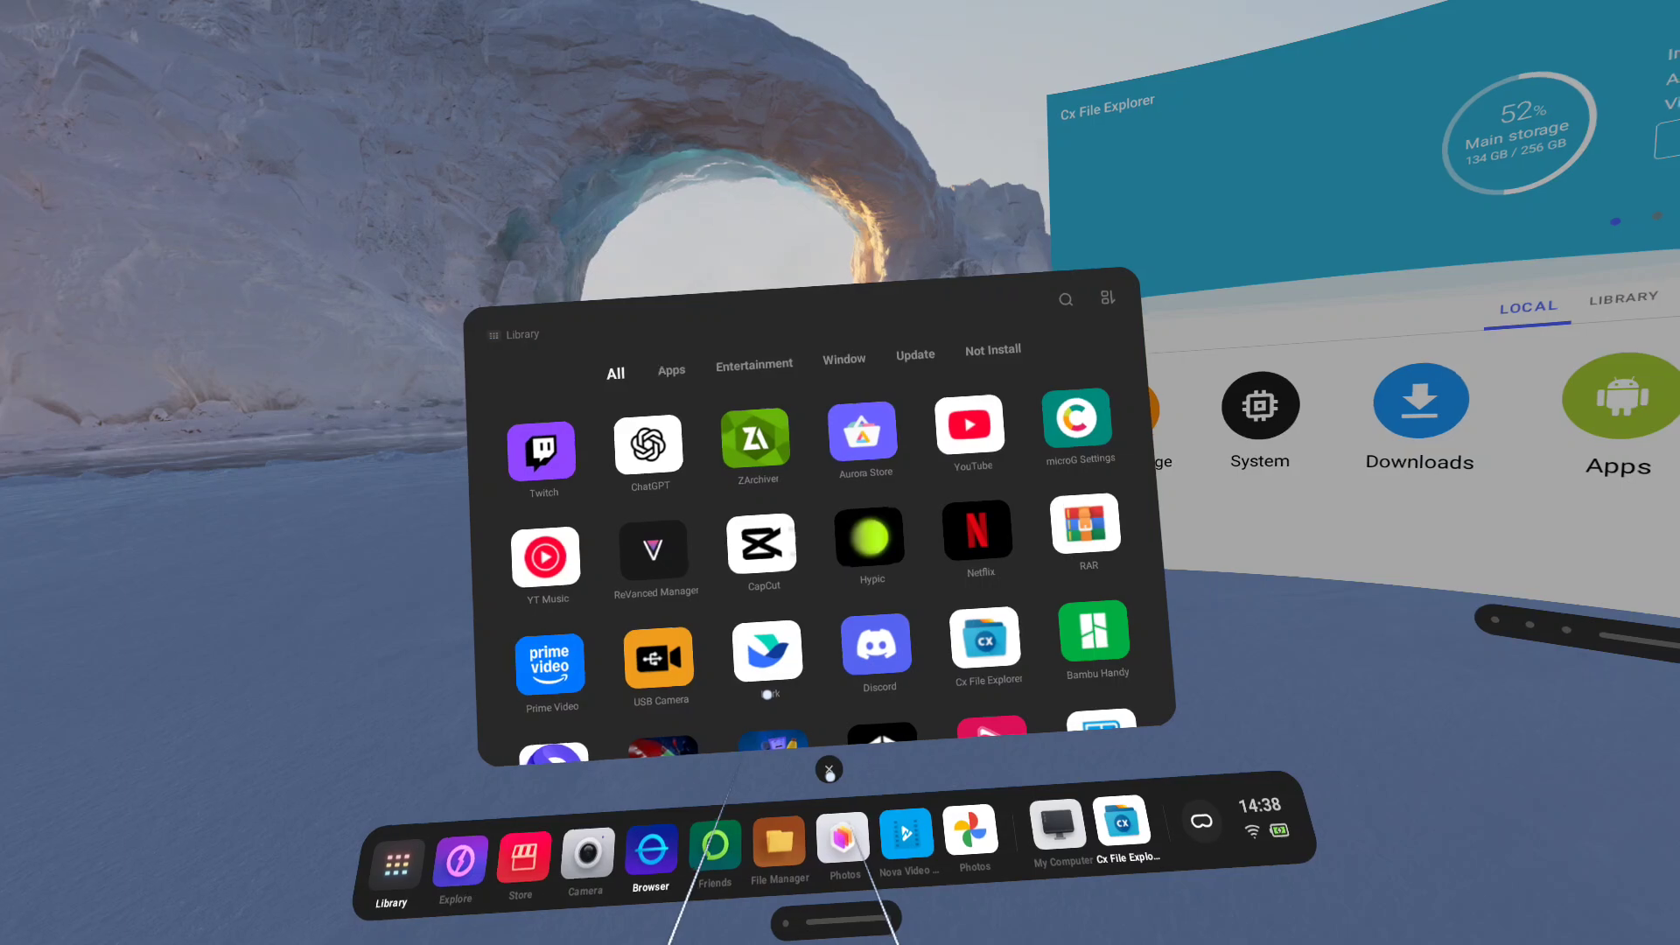
left_click(389, 917)
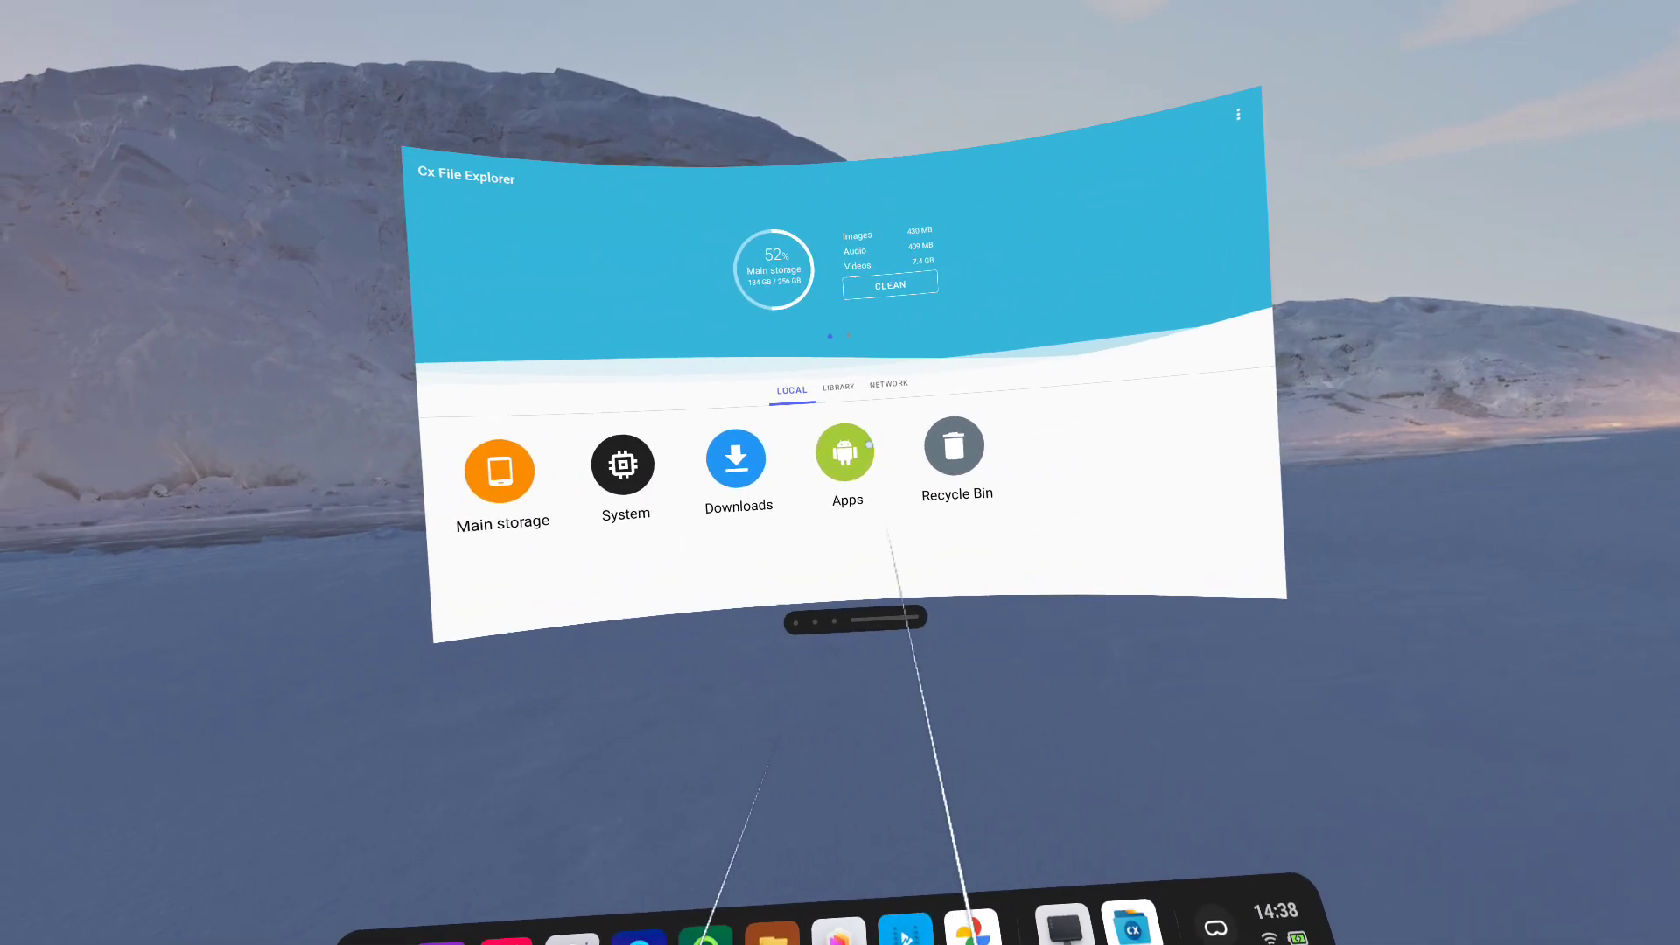